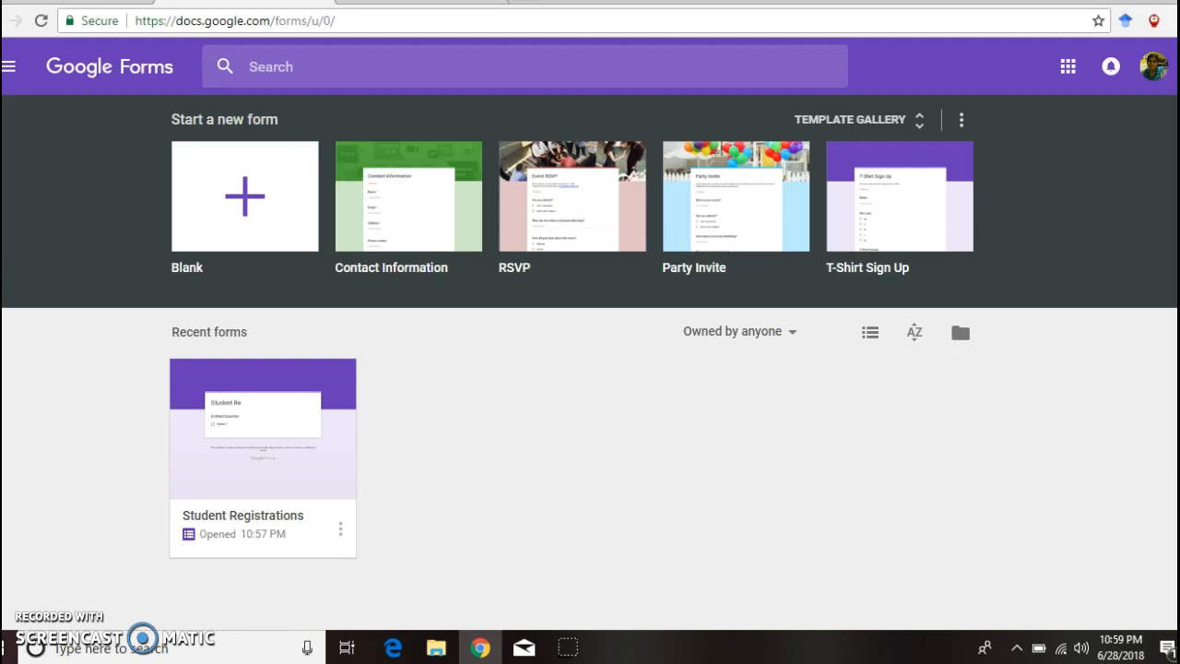
Step: Create a blank form and replace 'Untitled form' with the title 'Registrations'
click(246, 197)
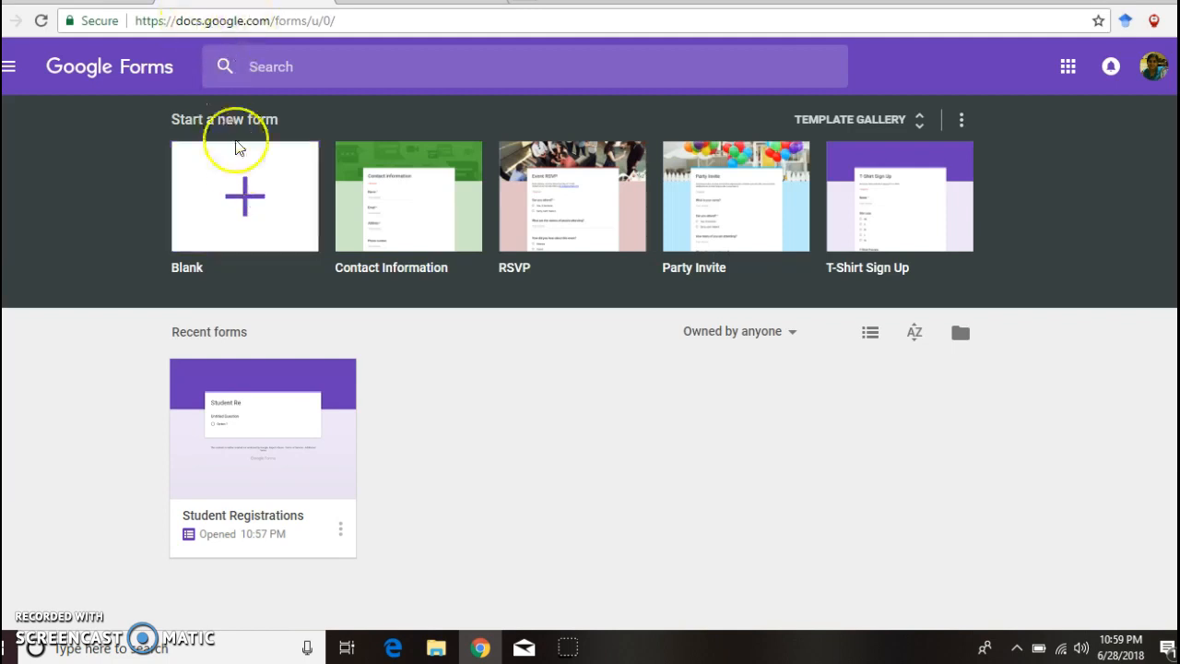
click(245, 195)
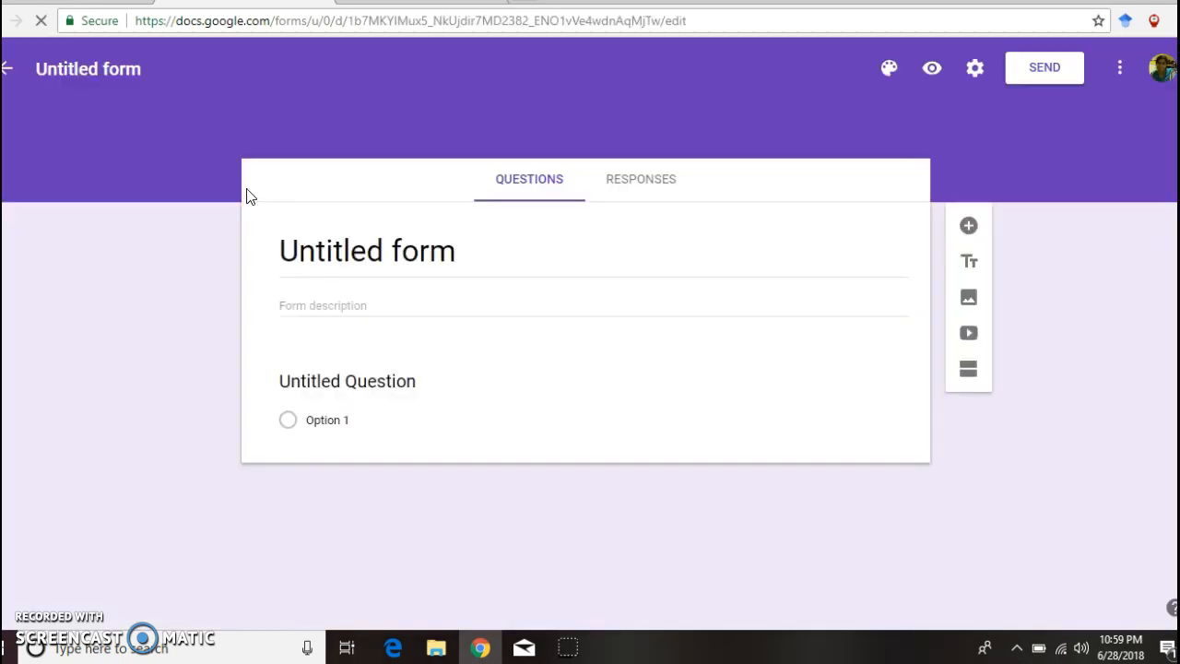
click(285, 248)
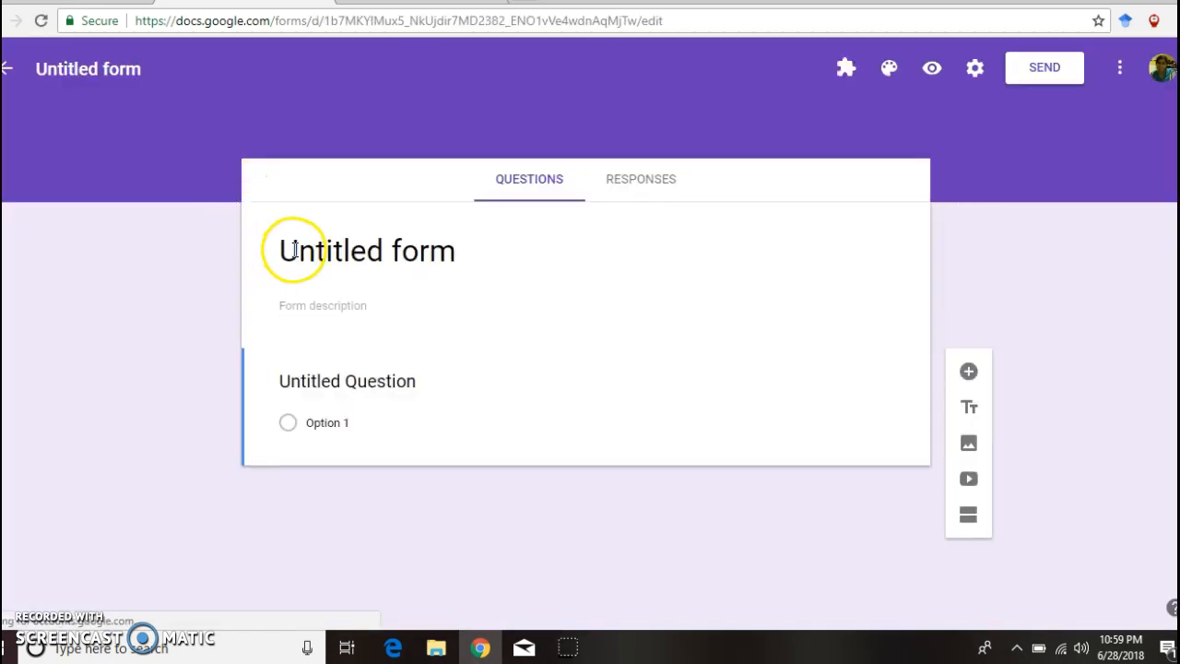
triple_click(293, 249)
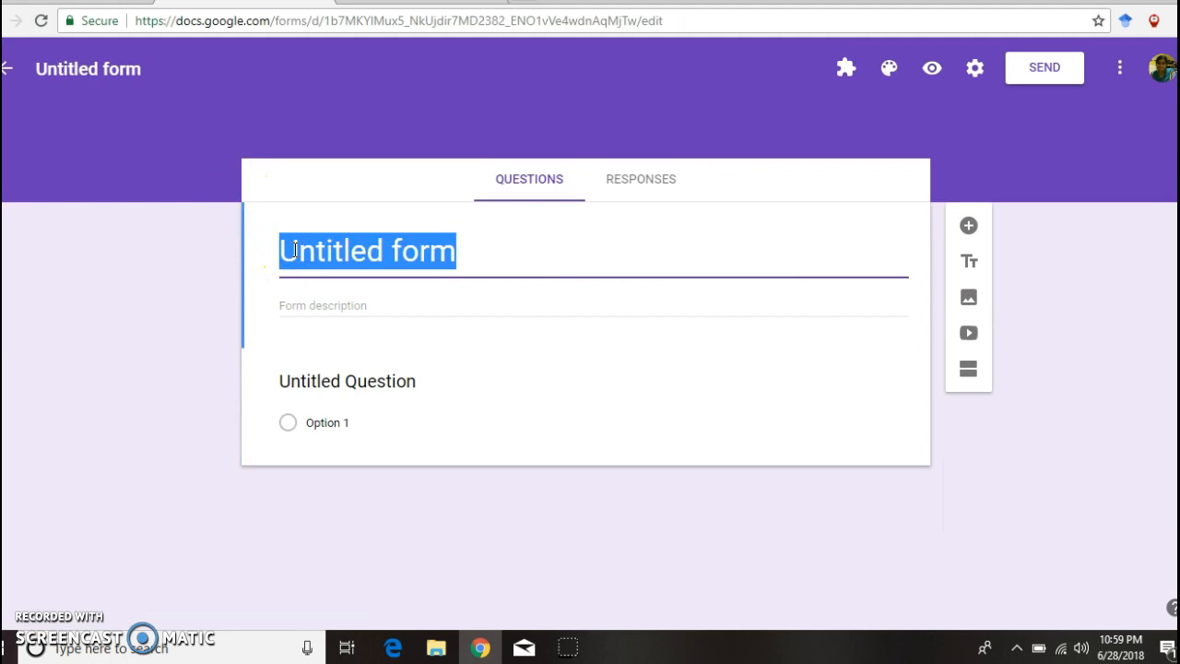
text(Regi)
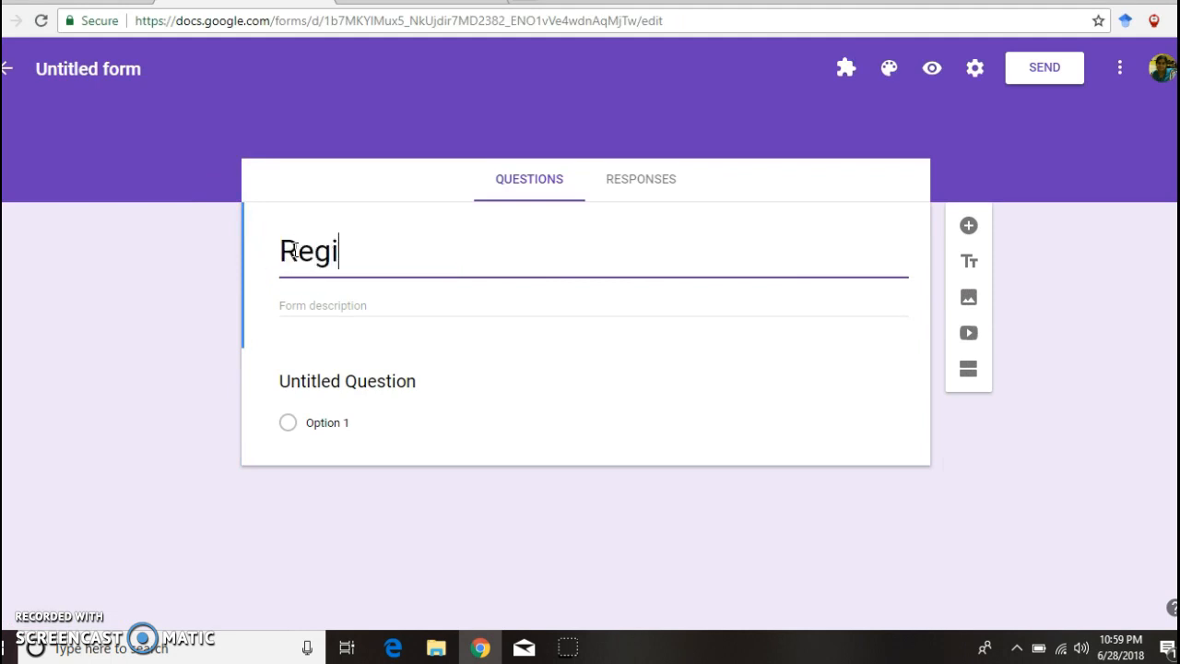
text(stratio)
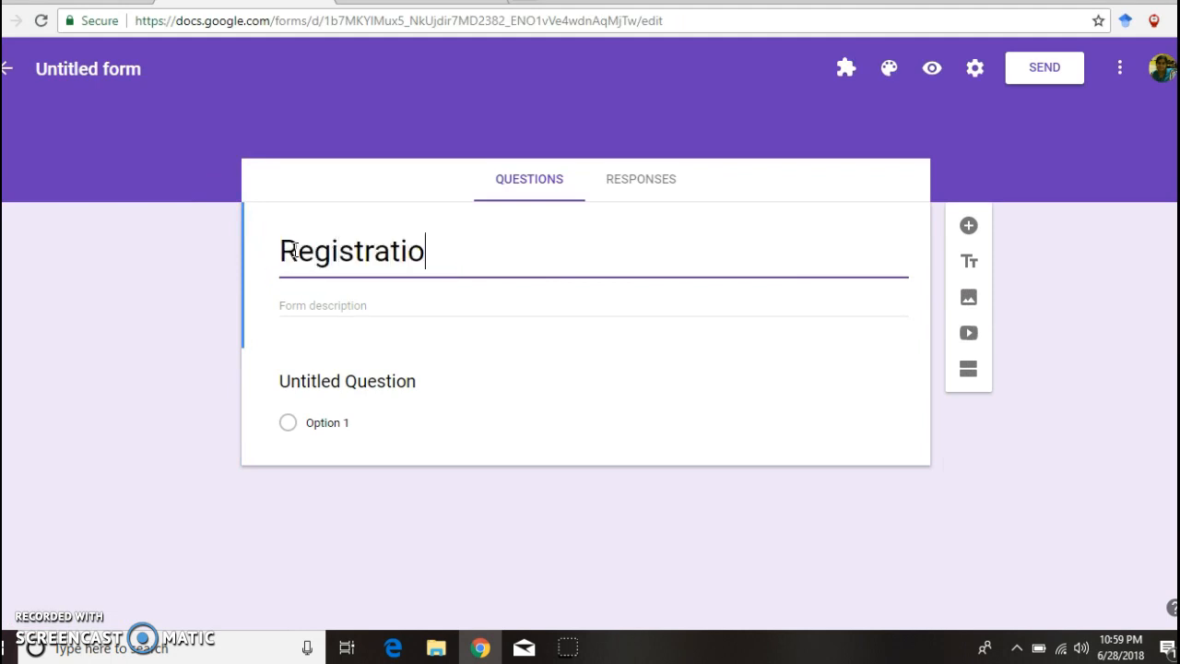
text(ns)
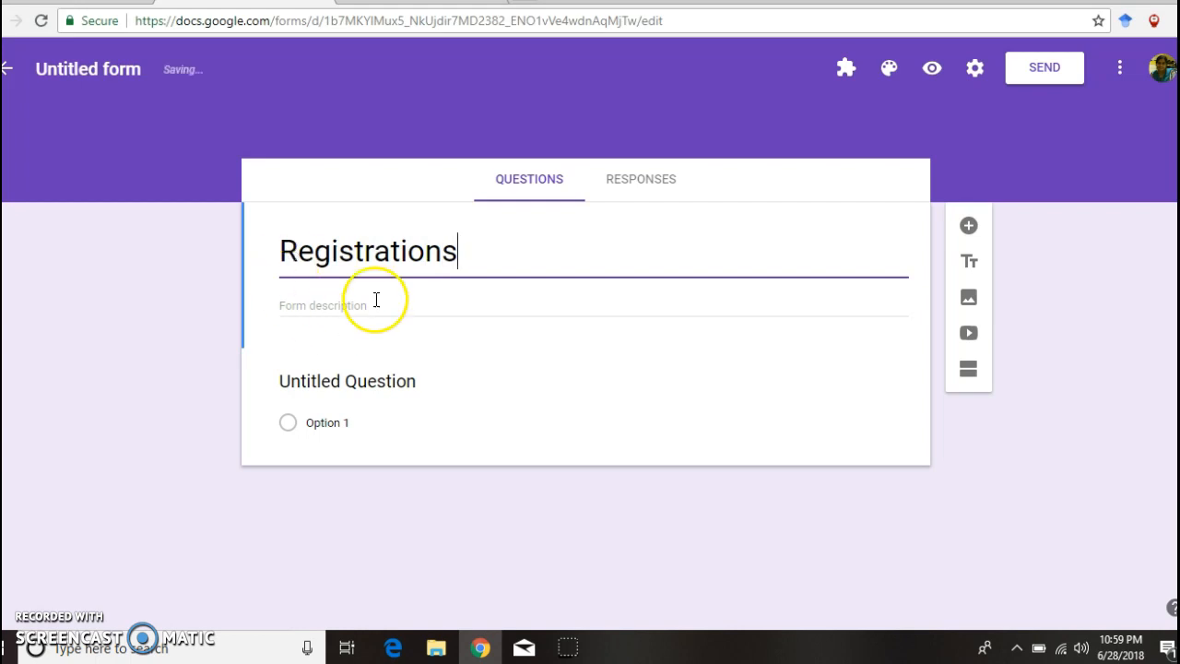
click(109, 61)
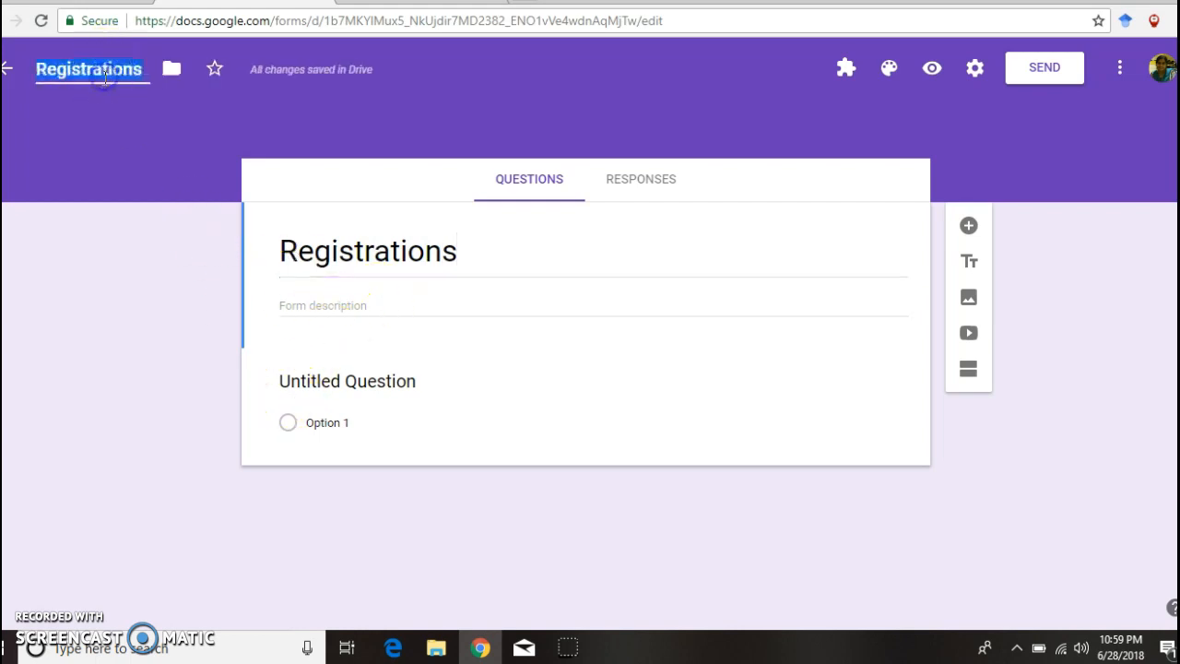
Step: Retitle the first question 'Enter your Hall ticket number' and set its type to Paragraph
click(380, 381)
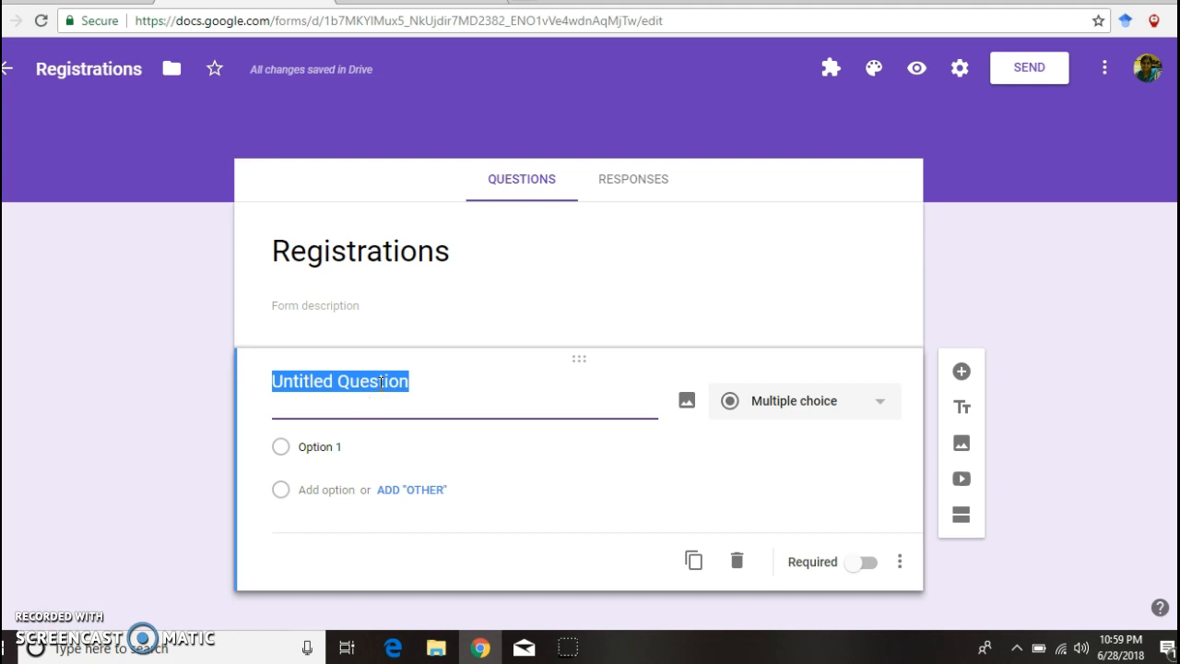
text(En)
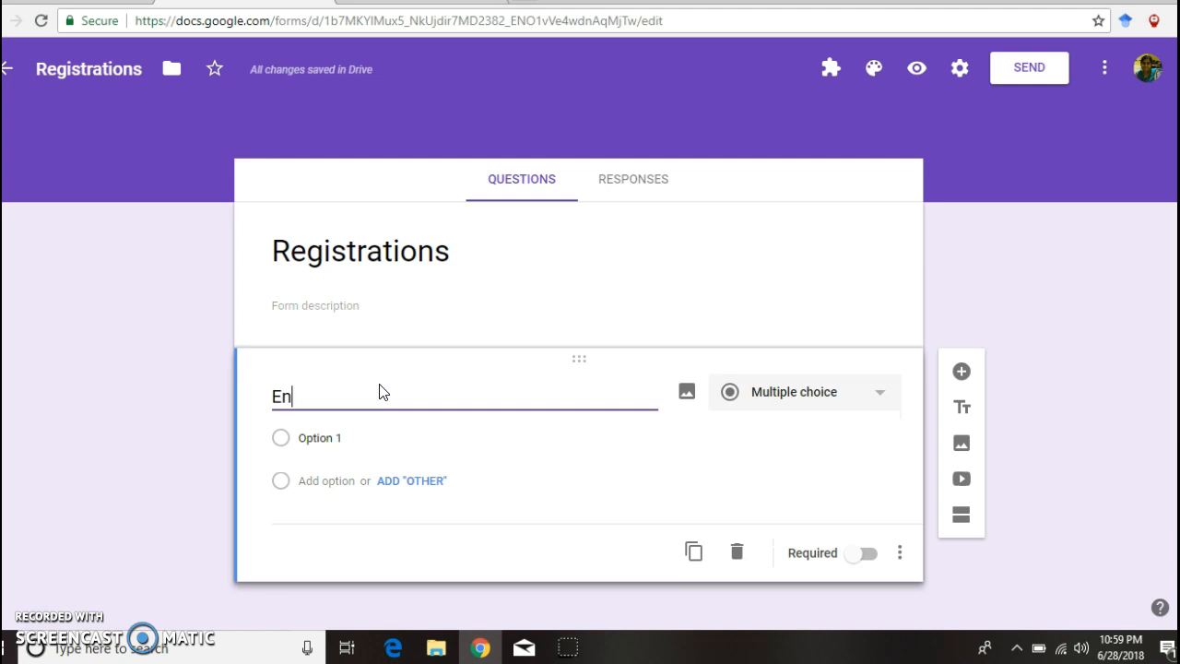
text(ter your Hall t)
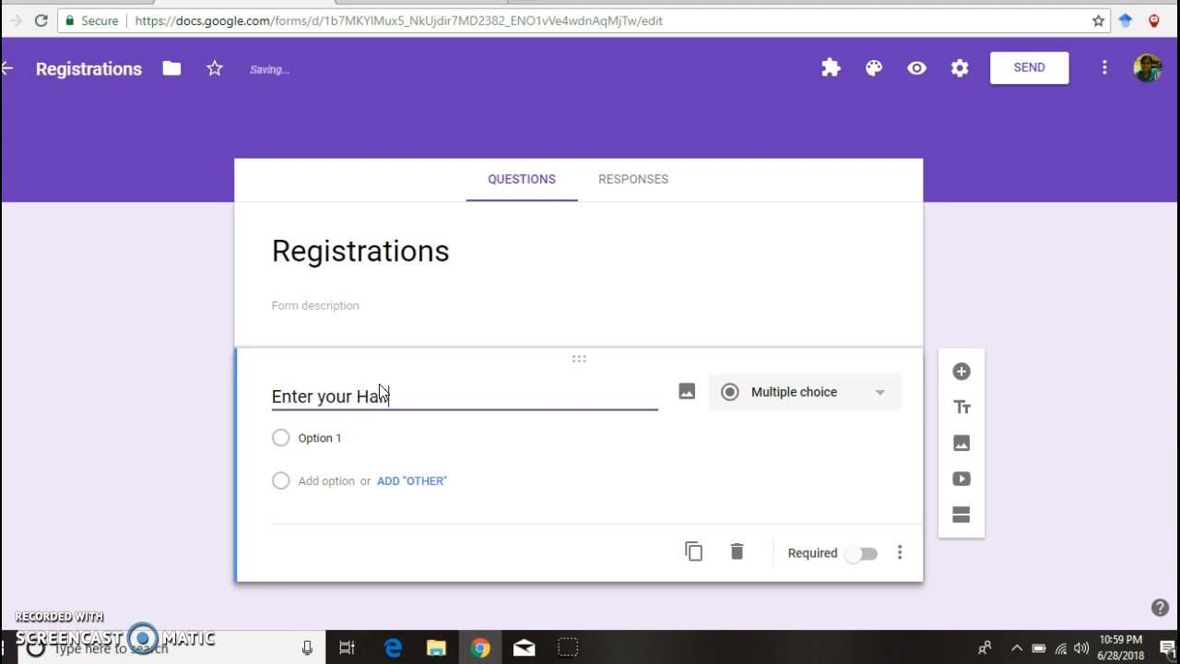
text(icket number)
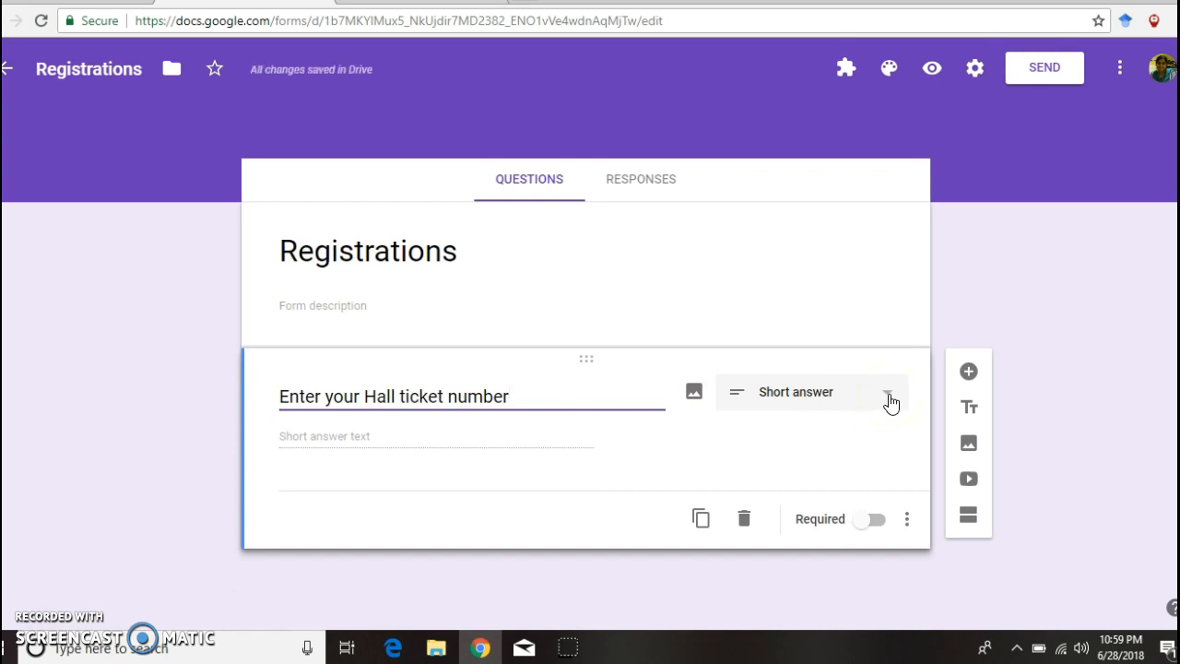
click(890, 403)
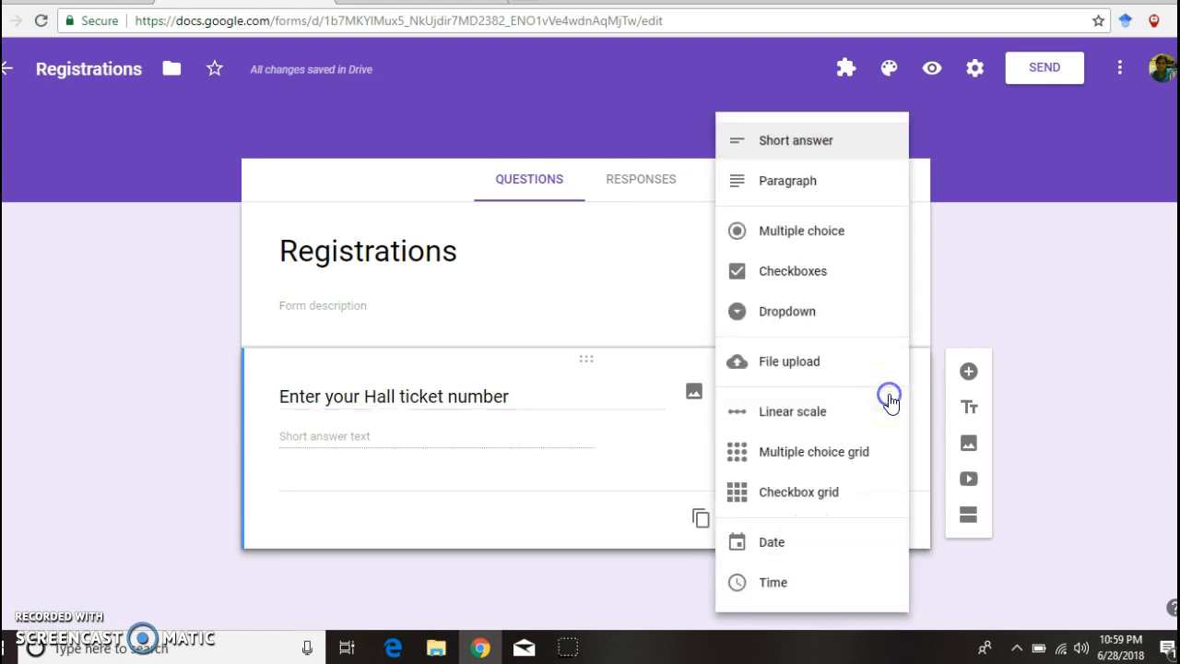
click(793, 200)
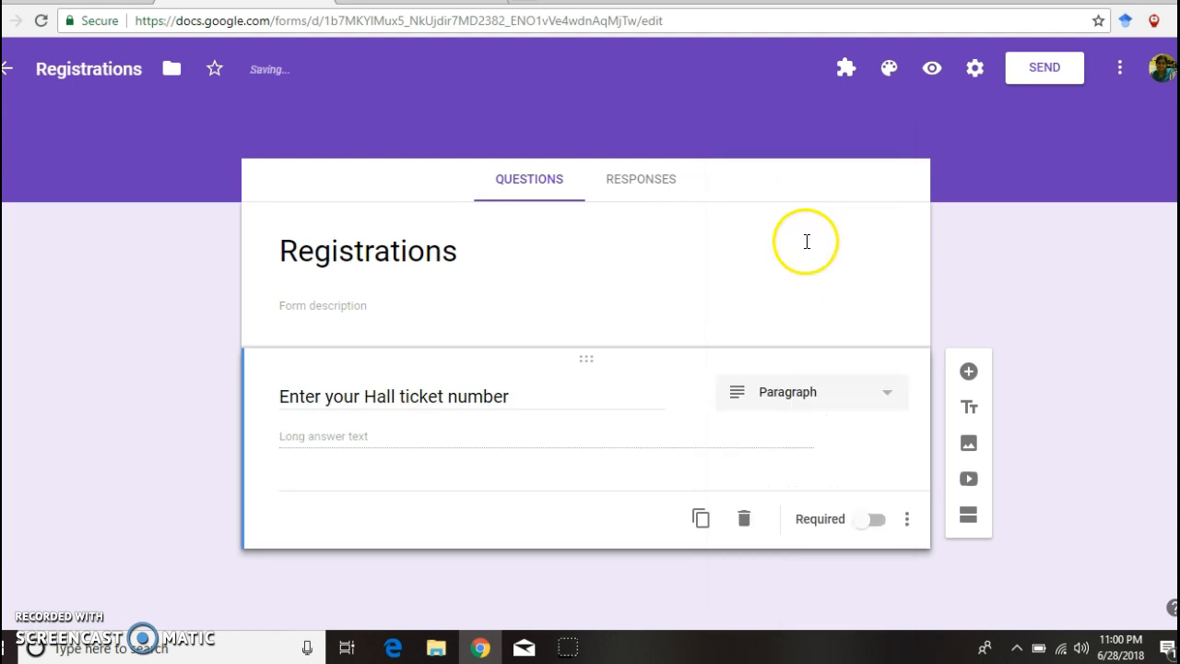
click(886, 406)
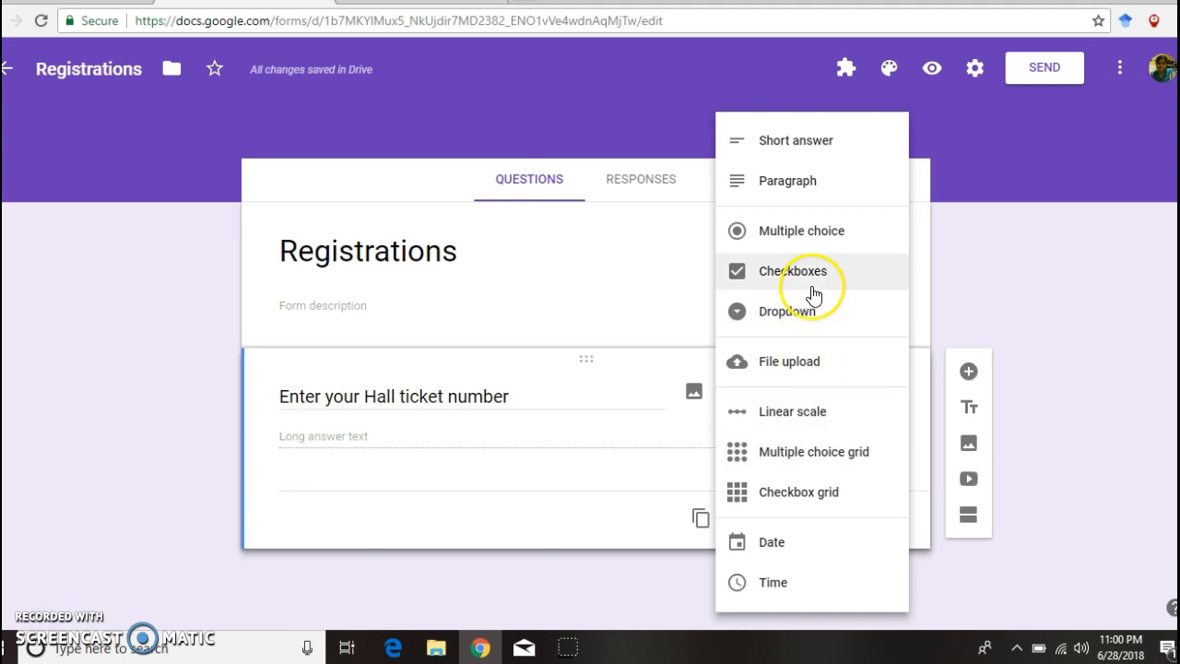
Step: Switch the hall ticket question to required Short answer with Regular expression validation, Contains 'acad18'
click(790, 153)
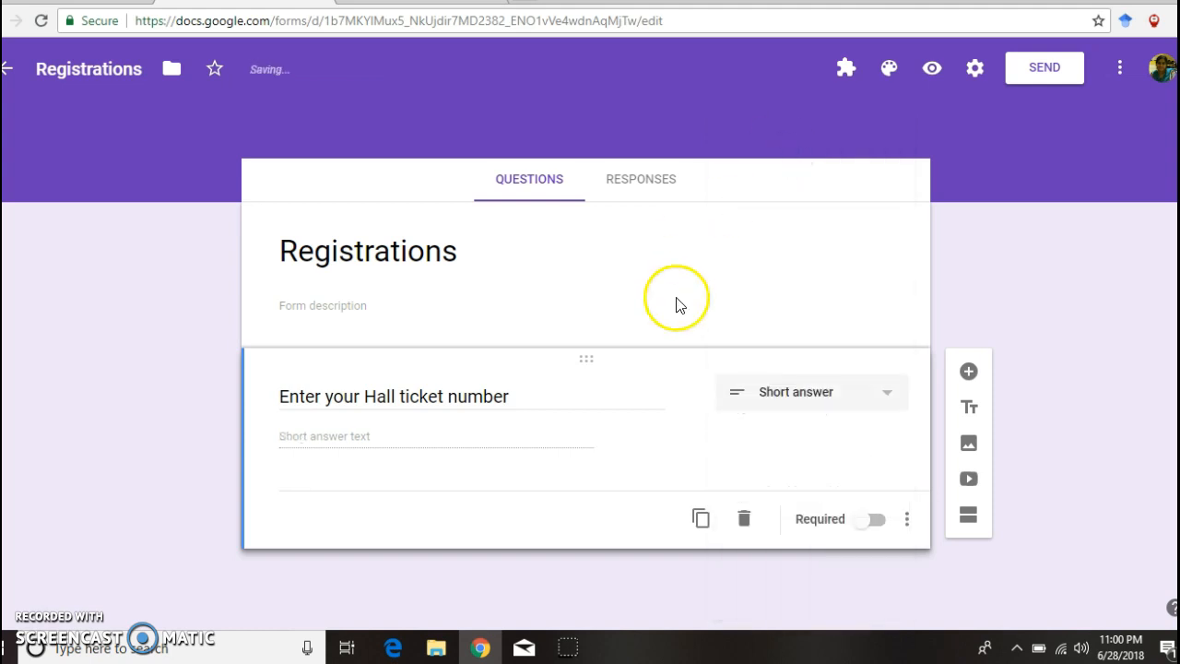
click(866, 522)
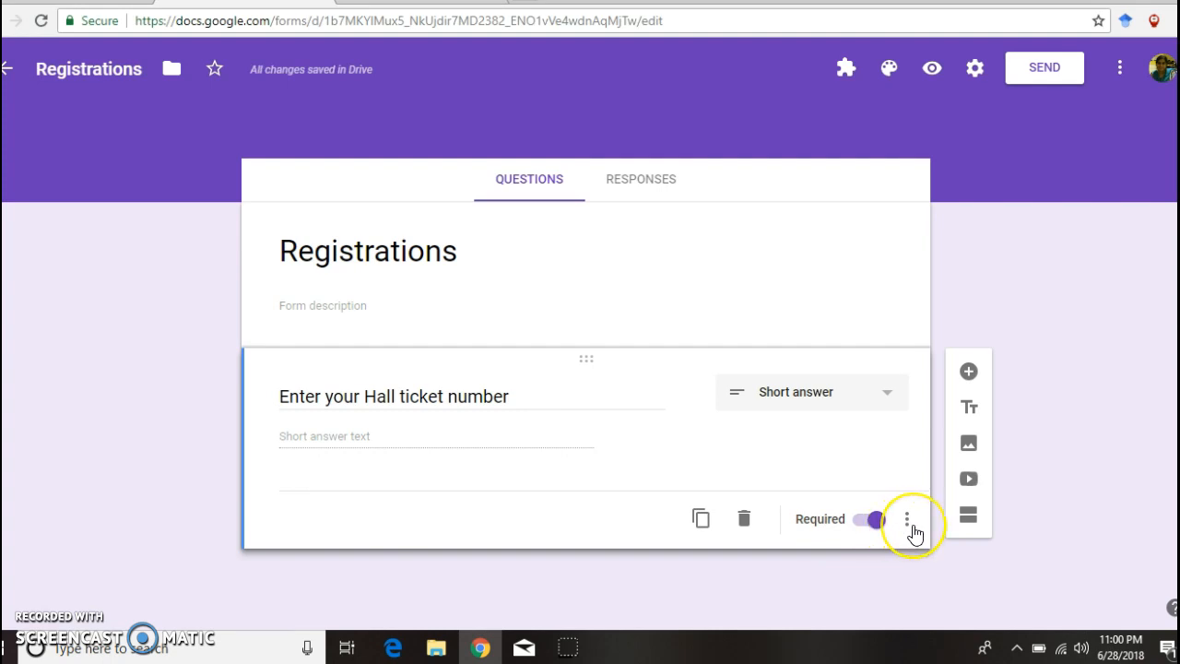
click(909, 521)
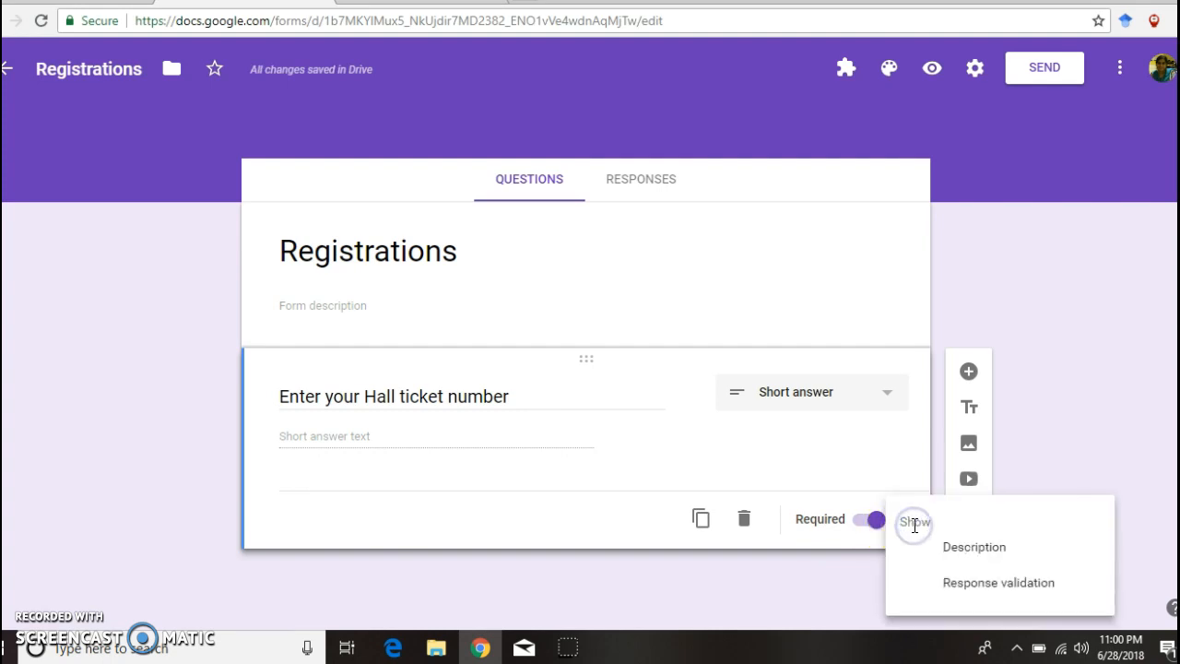
click(981, 587)
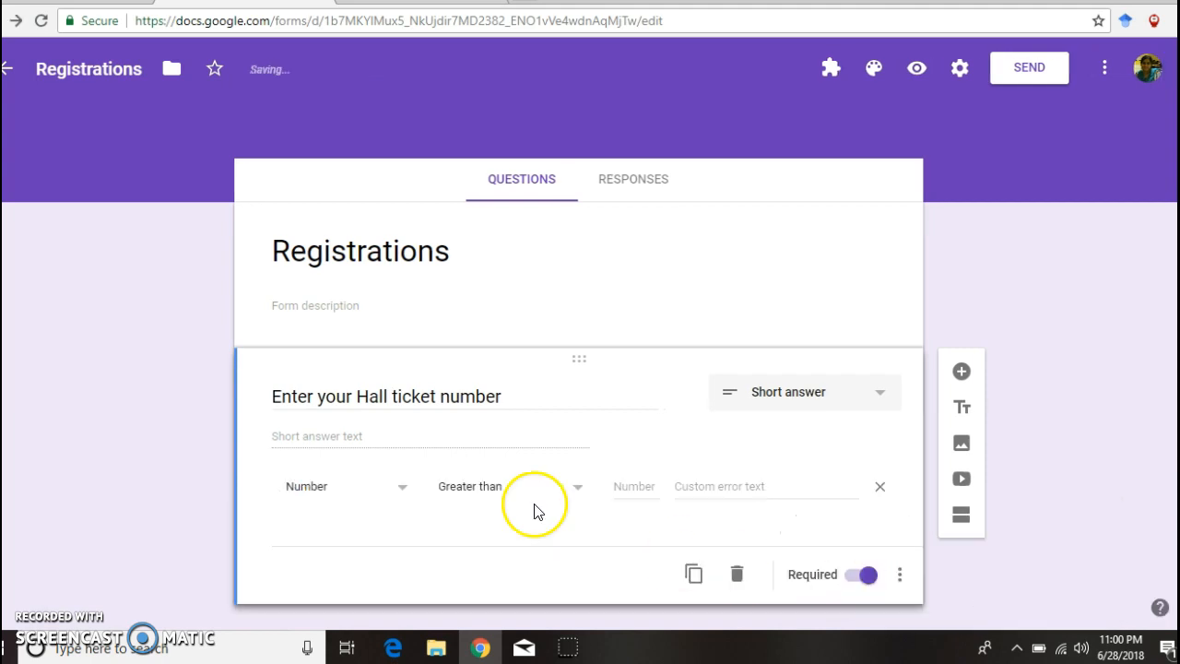
click(409, 487)
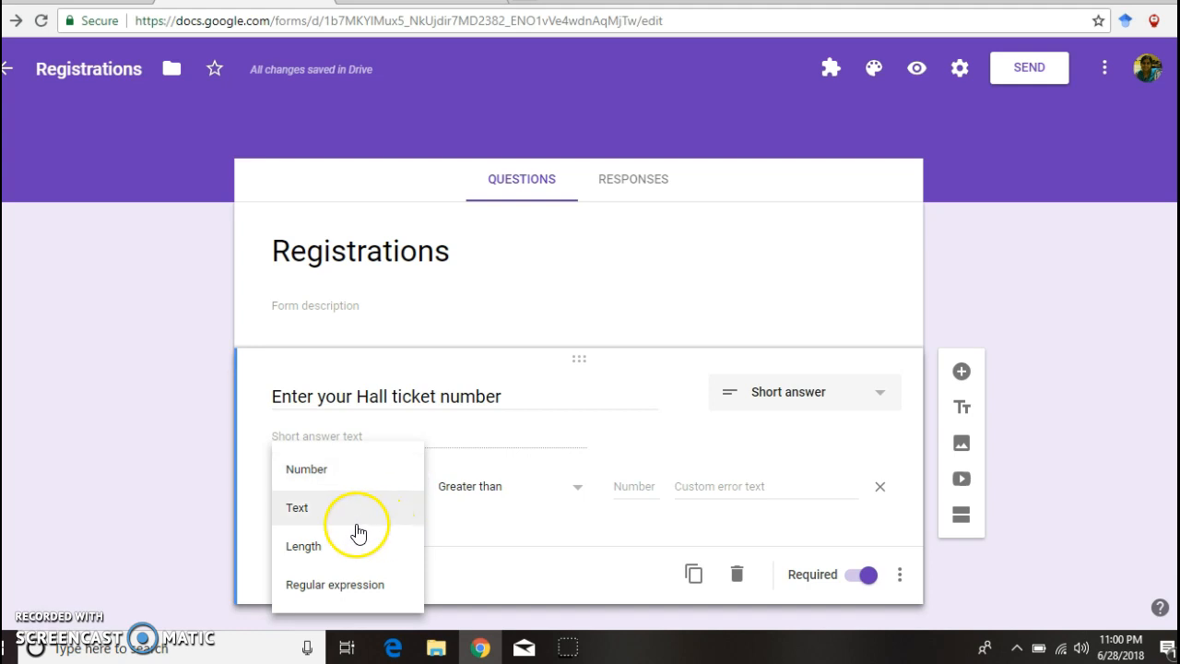
click(352, 594)
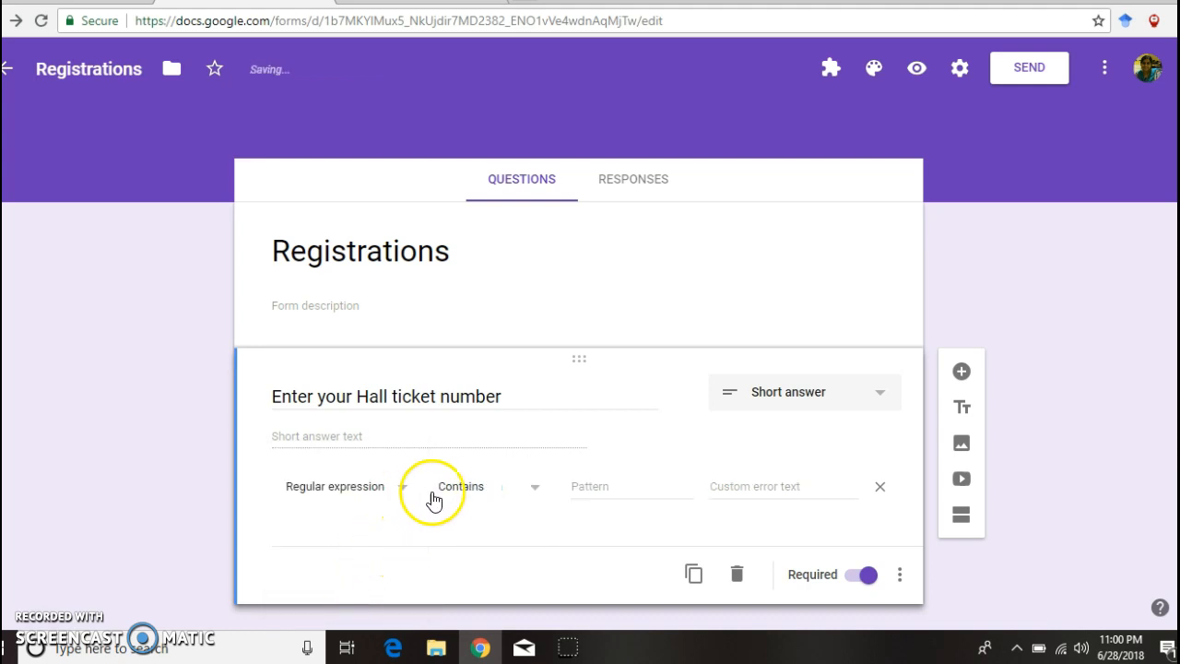
click(587, 490)
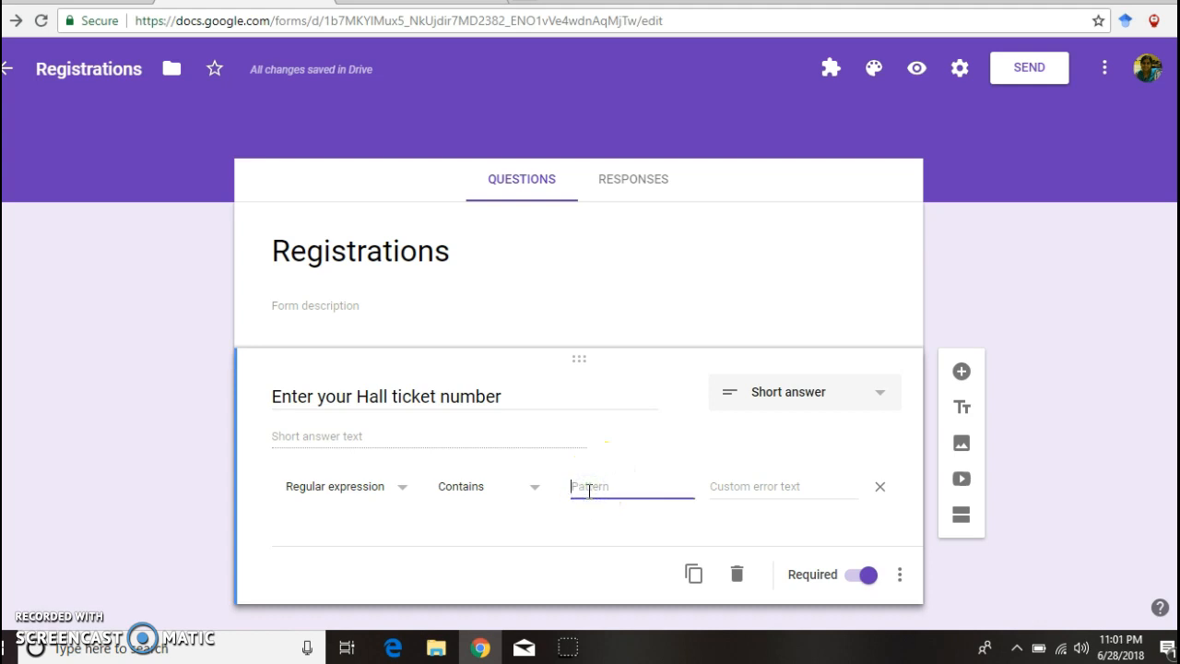
text(acad18)
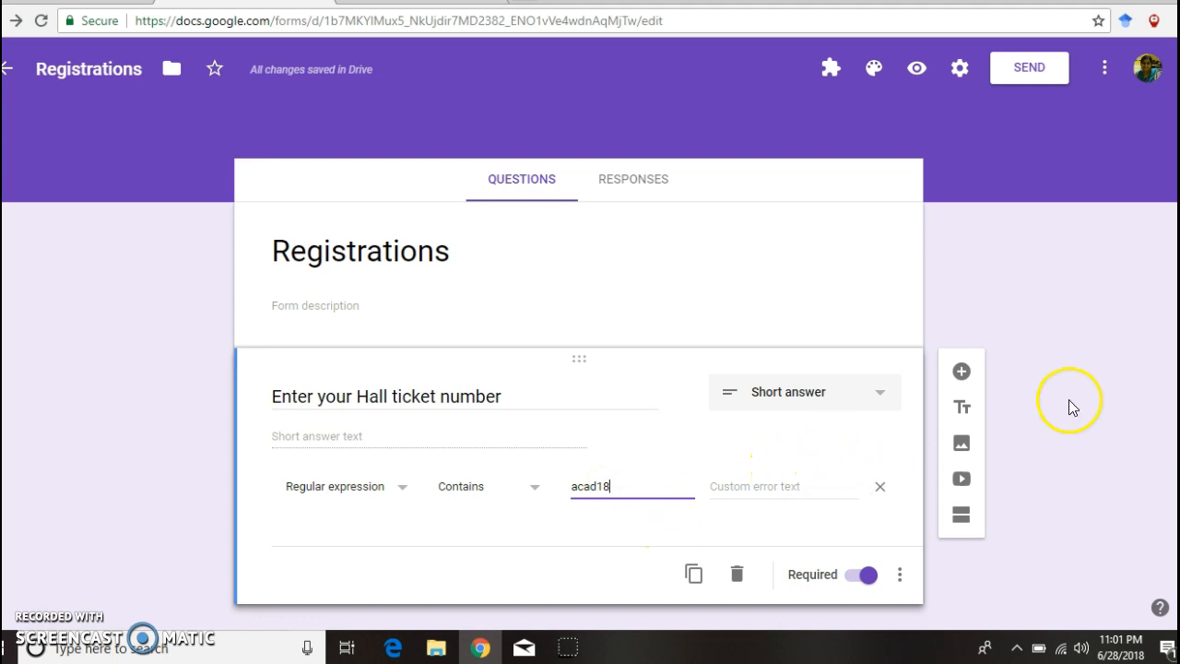
Step: Add a second question 'Enter your name' as a required Short answer
click(961, 372)
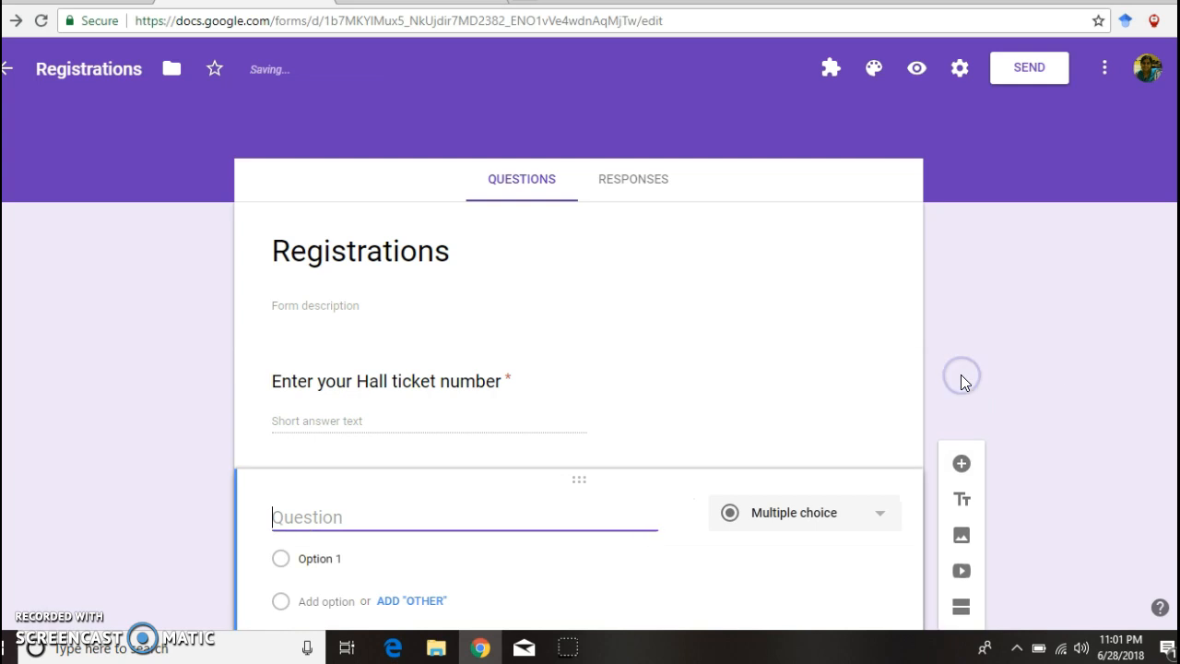
text(Enet)
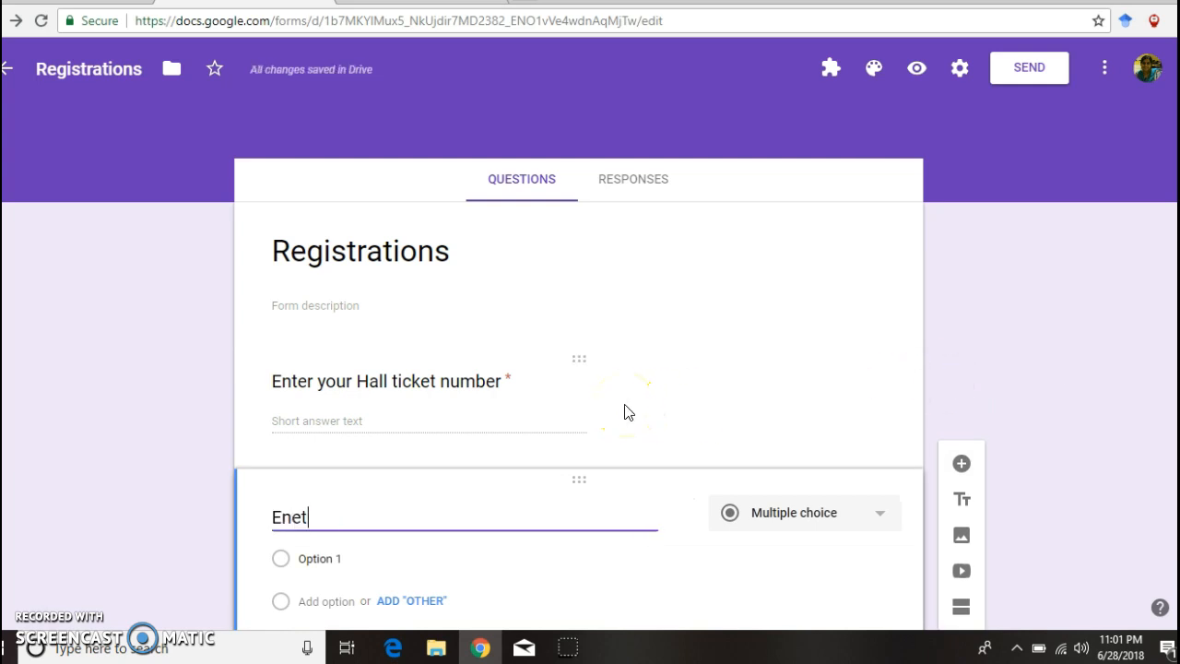
key(BackSpace)
key(BackSpace)
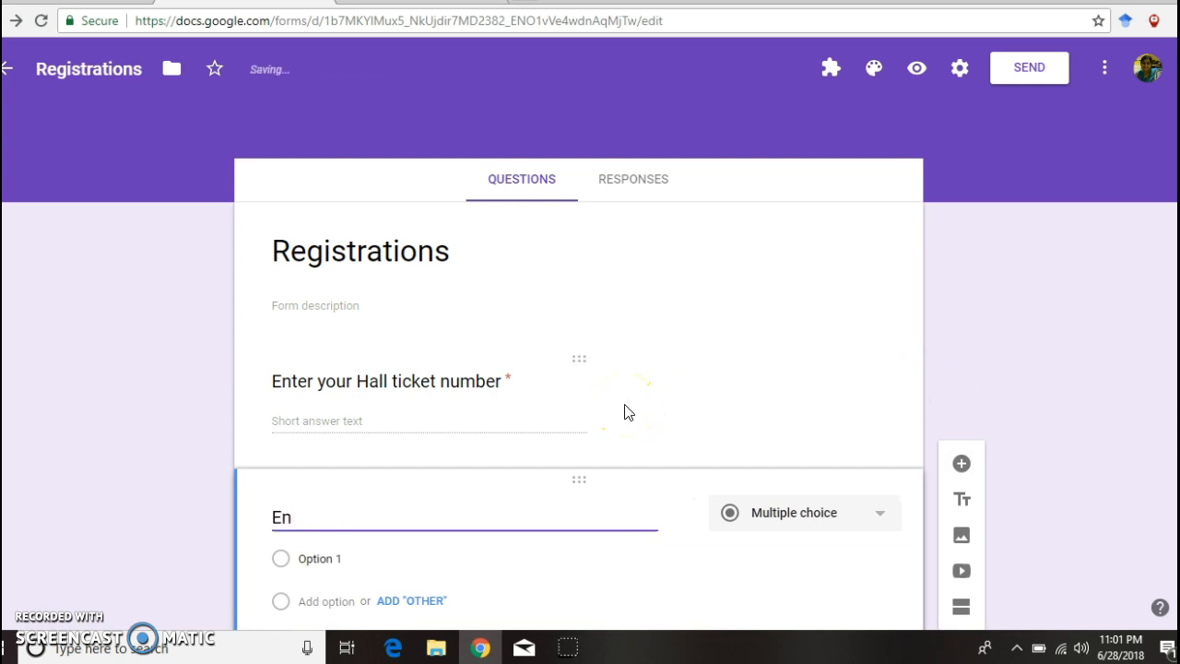
text(ter your)
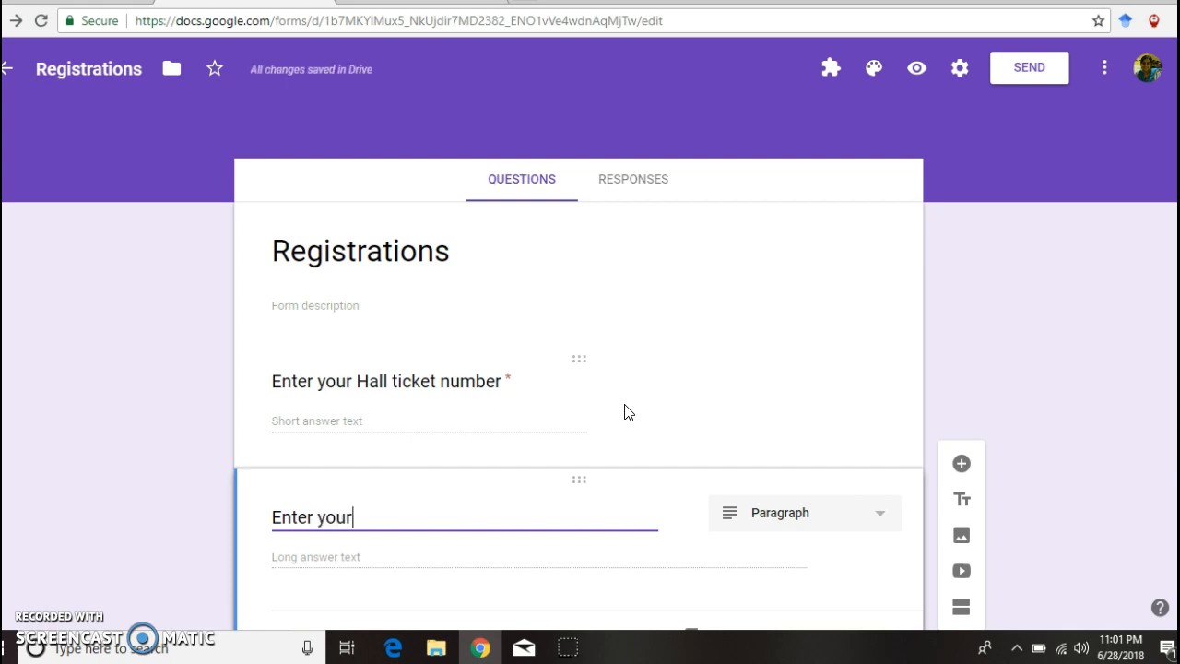
text( name)
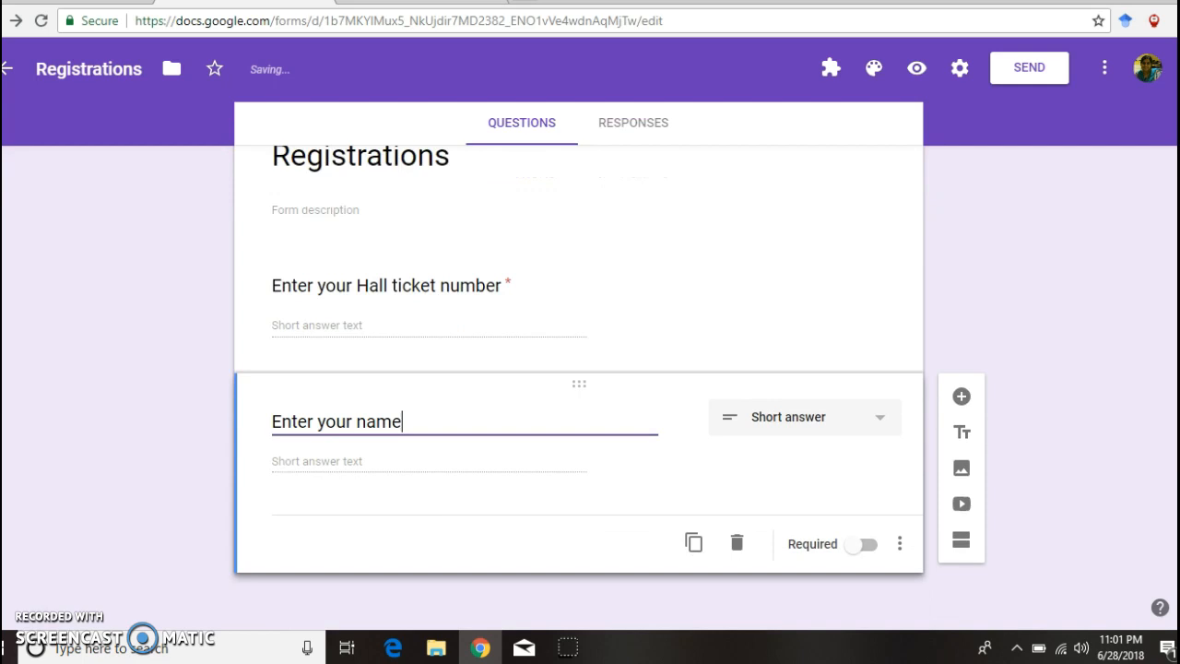
click(859, 545)
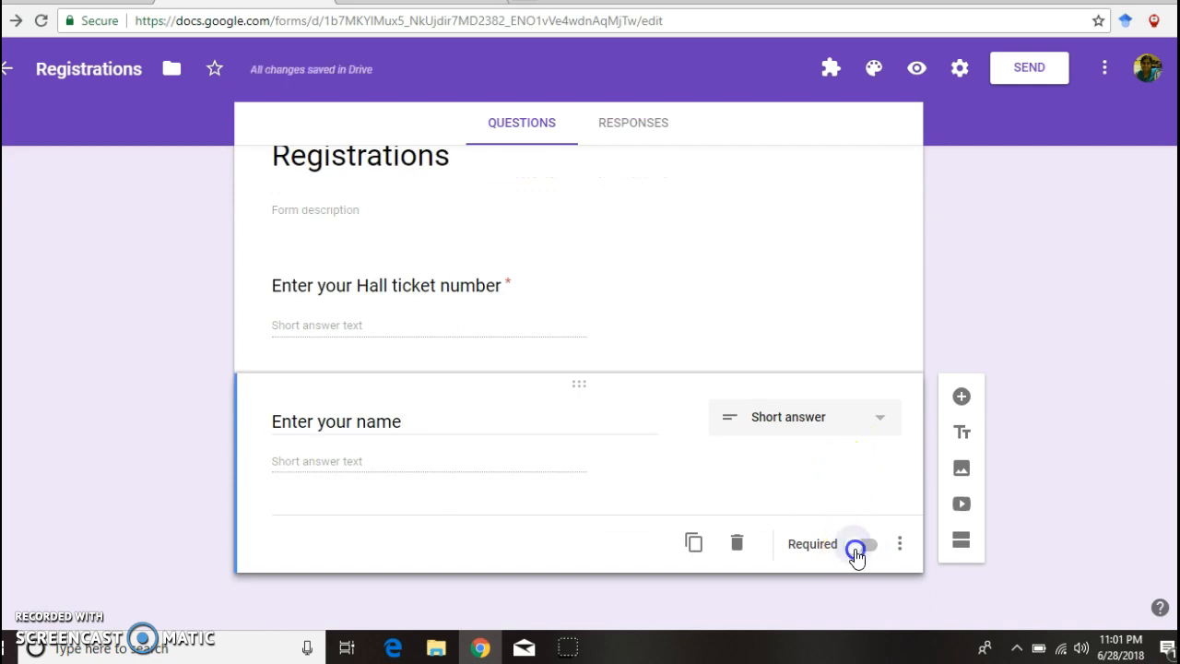
click(877, 423)
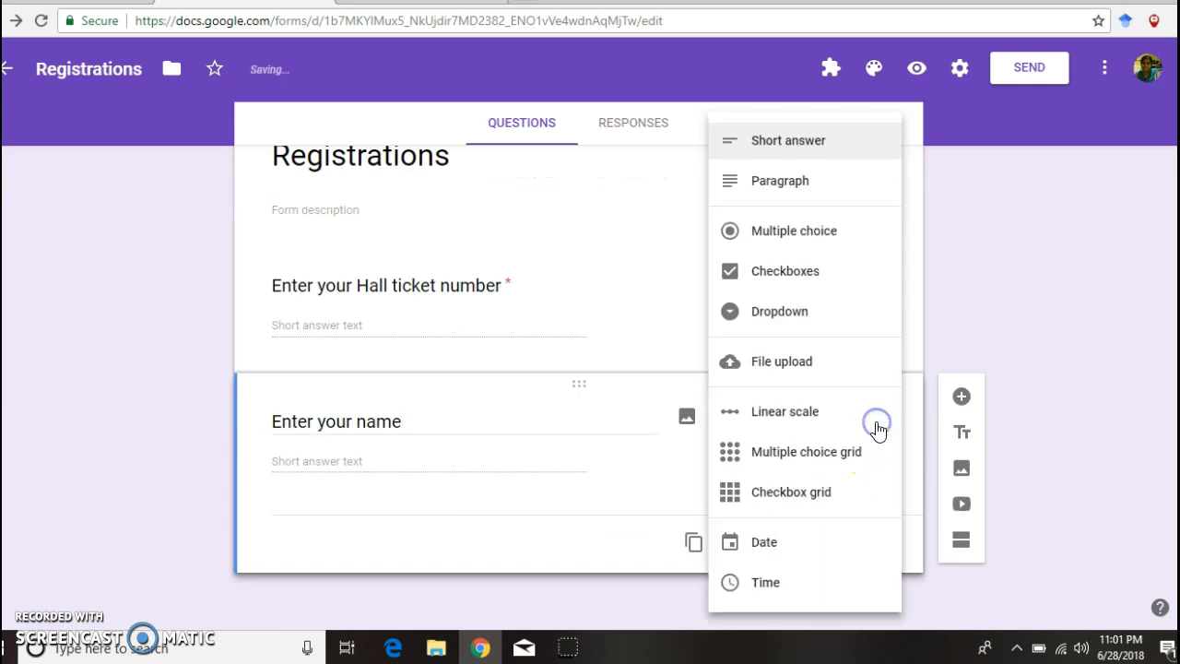
click(805, 139)
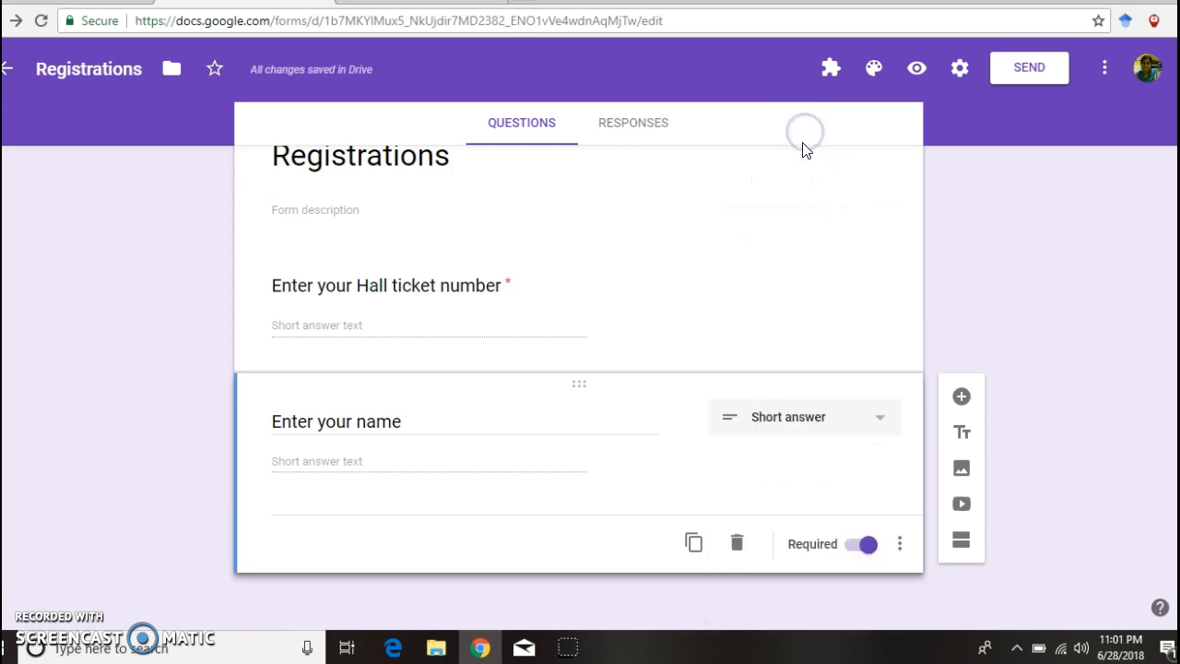
Step: Insert a title block reading 'Choose any one course :' after the name question
click(960, 434)
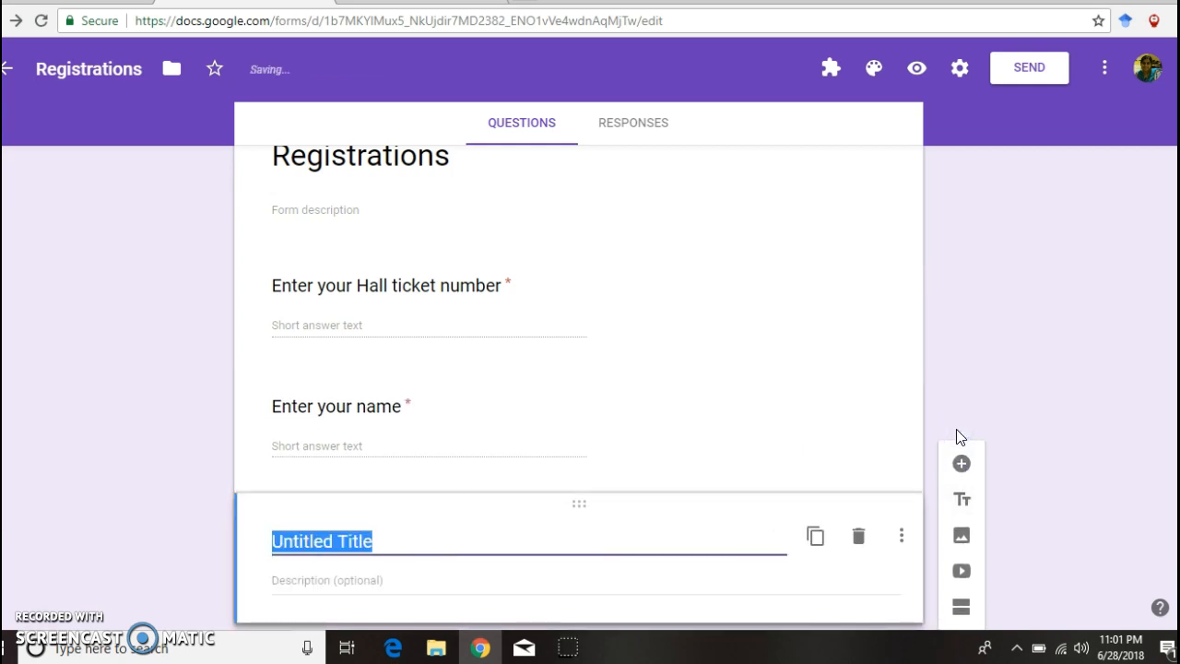
text(Choose any one course)
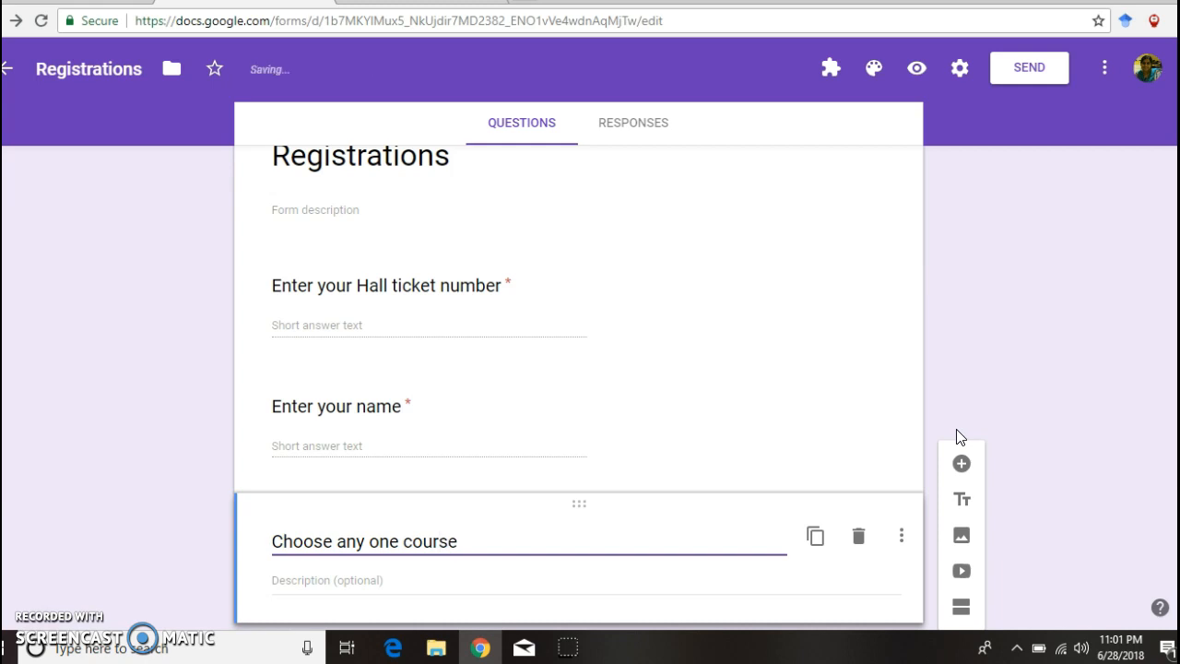
text( :)
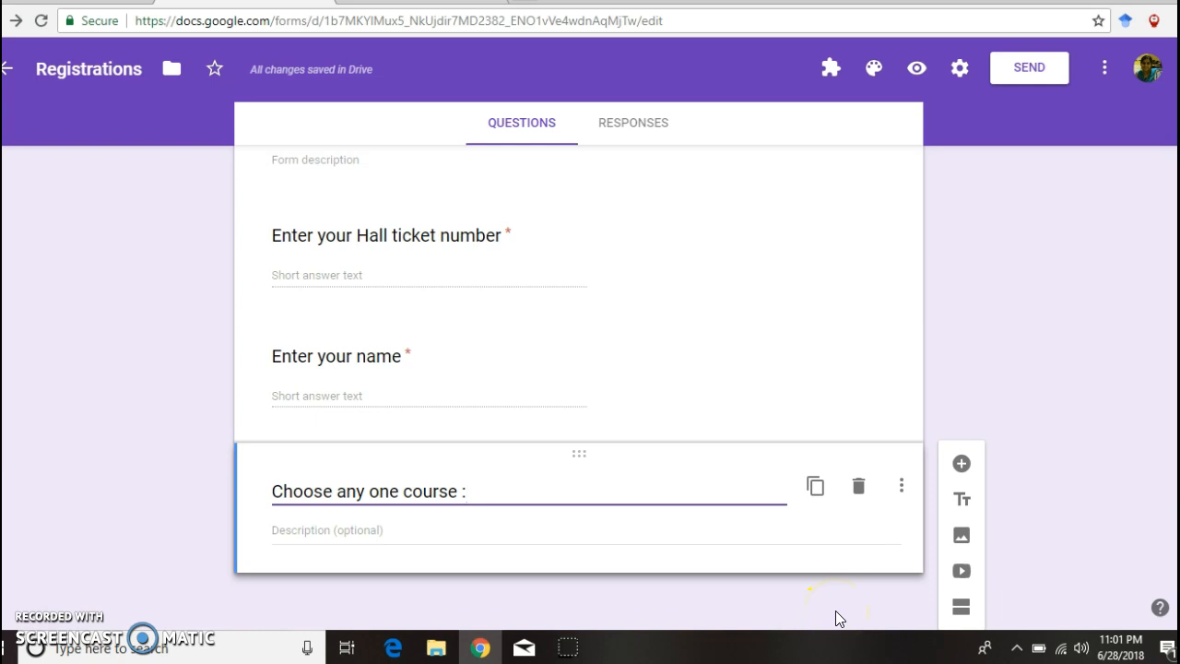
Step: Add a Dropdown question titled 'Select the course you want to register for'
click(962, 464)
mouse_move(393, 650)
text(Selec)
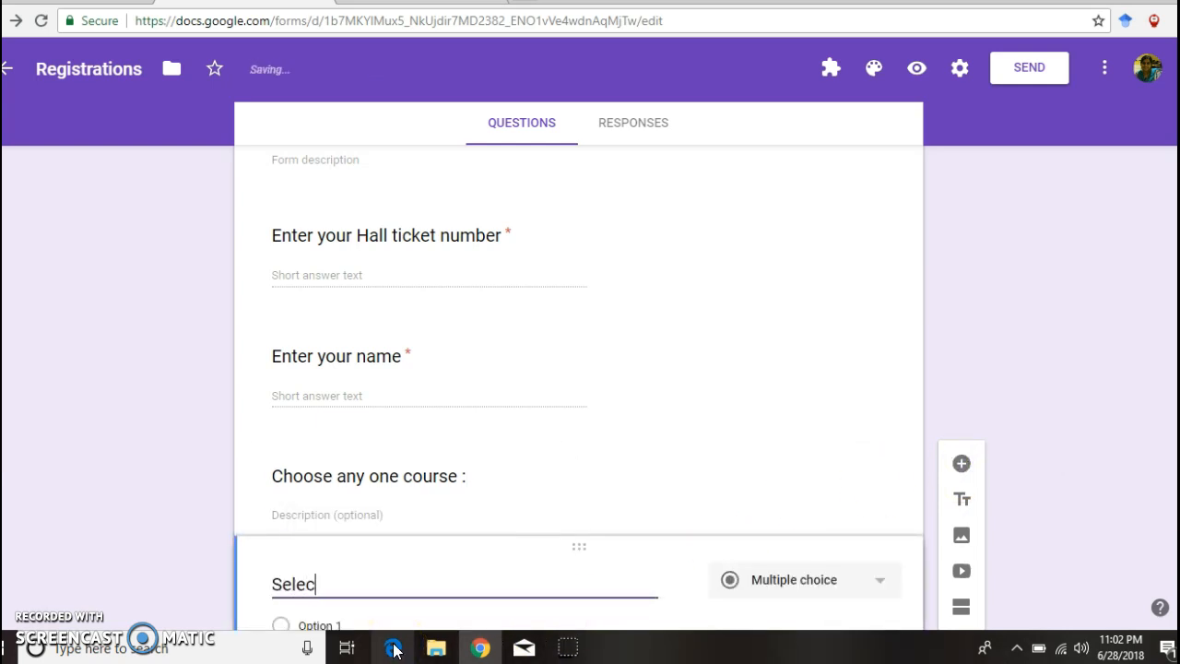
text(t the course y)
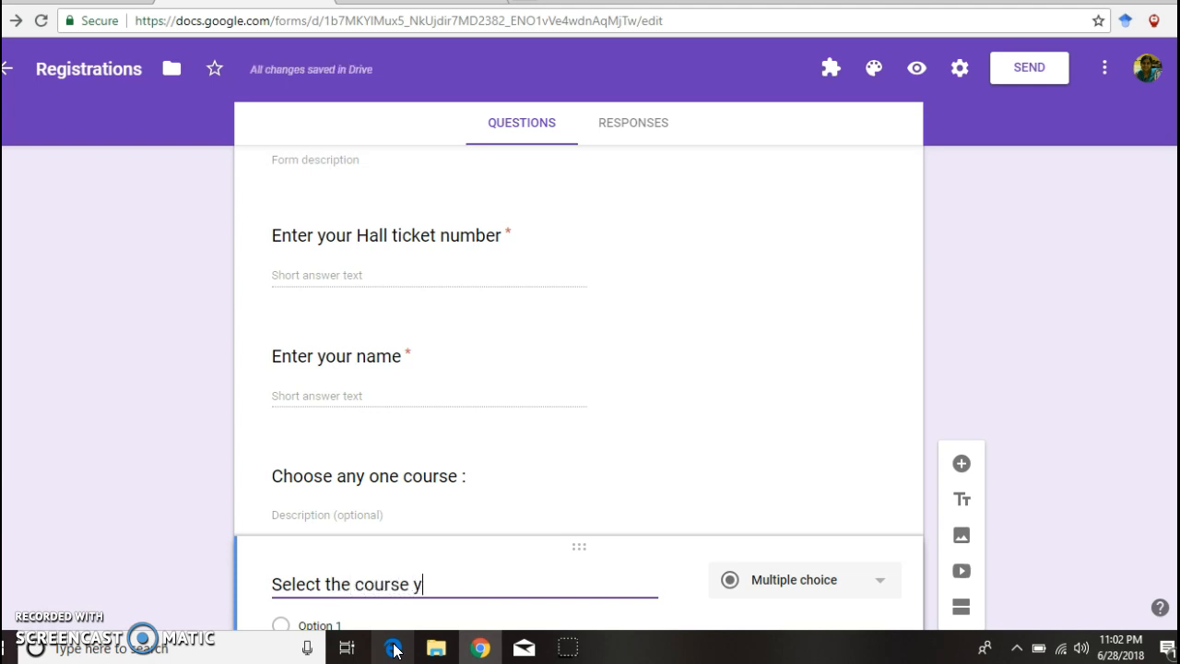
text(ou want to)
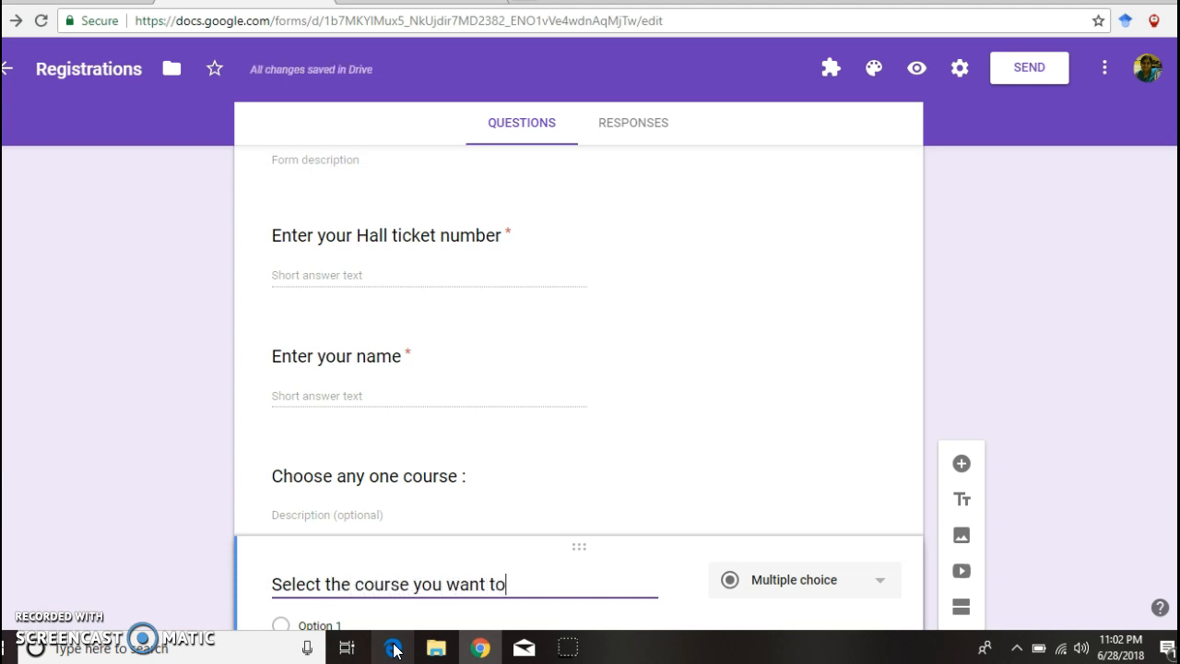
text( register)
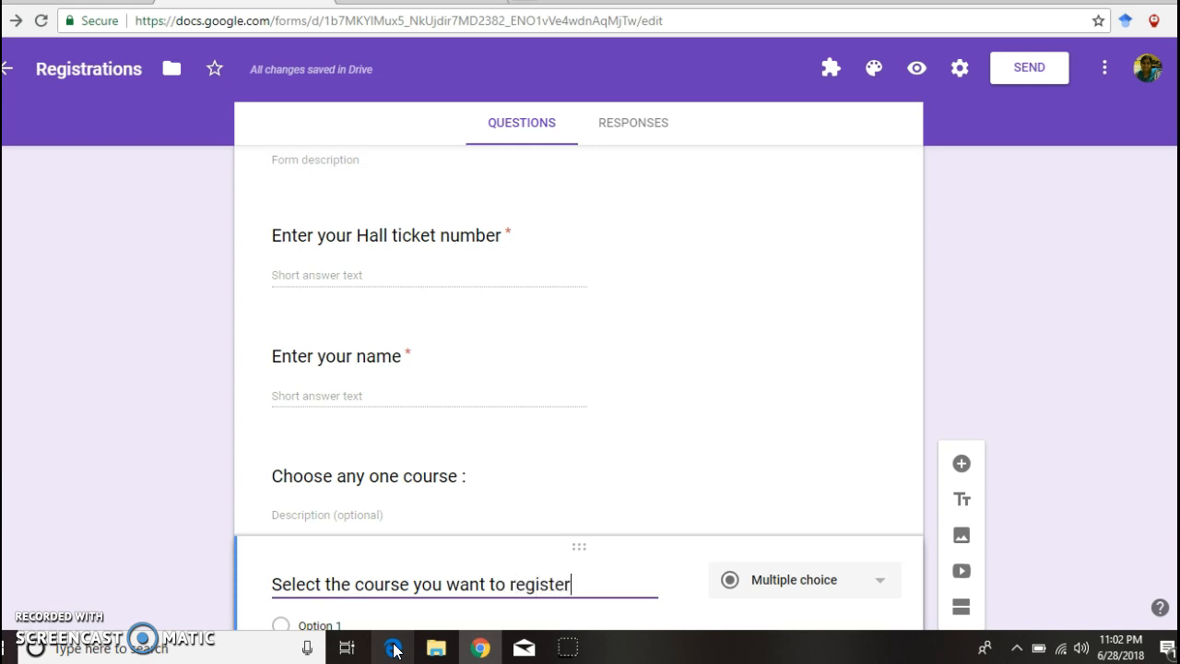
text( for)
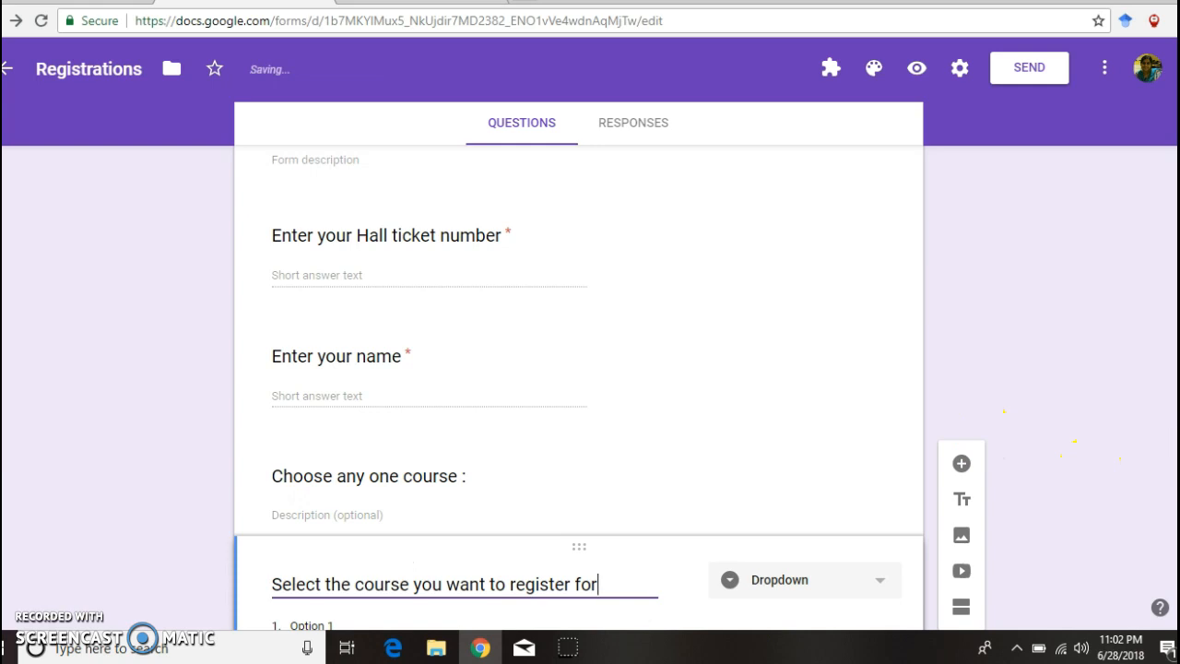
scroll(579, 387, down, 2)
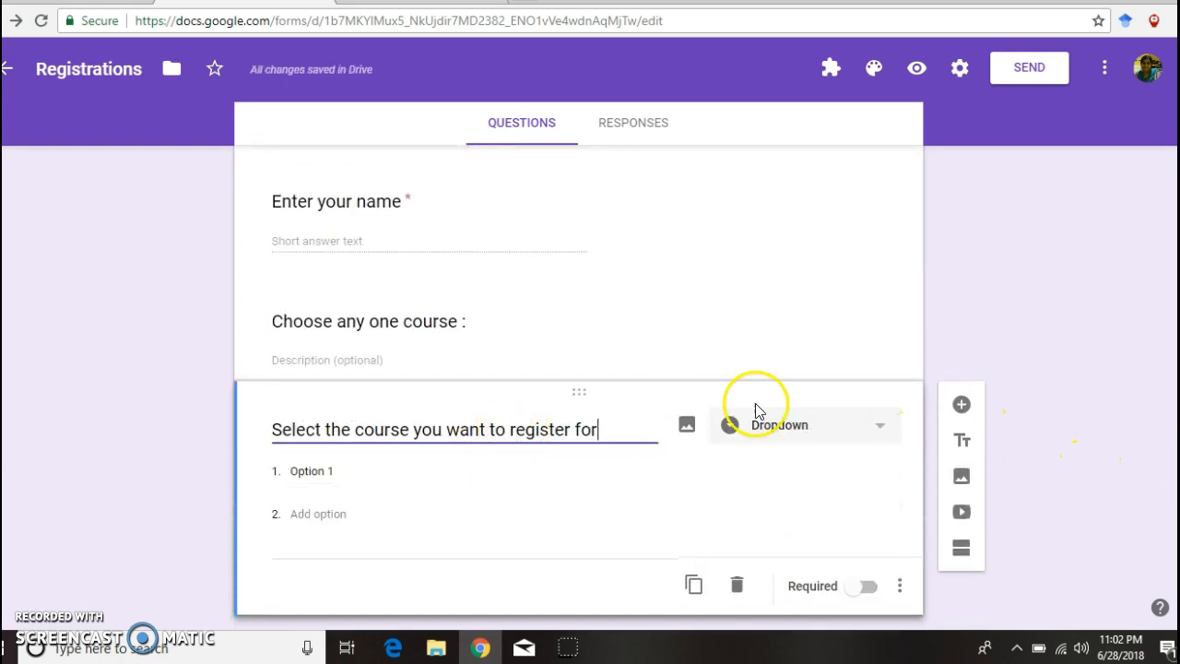
click(337, 471)
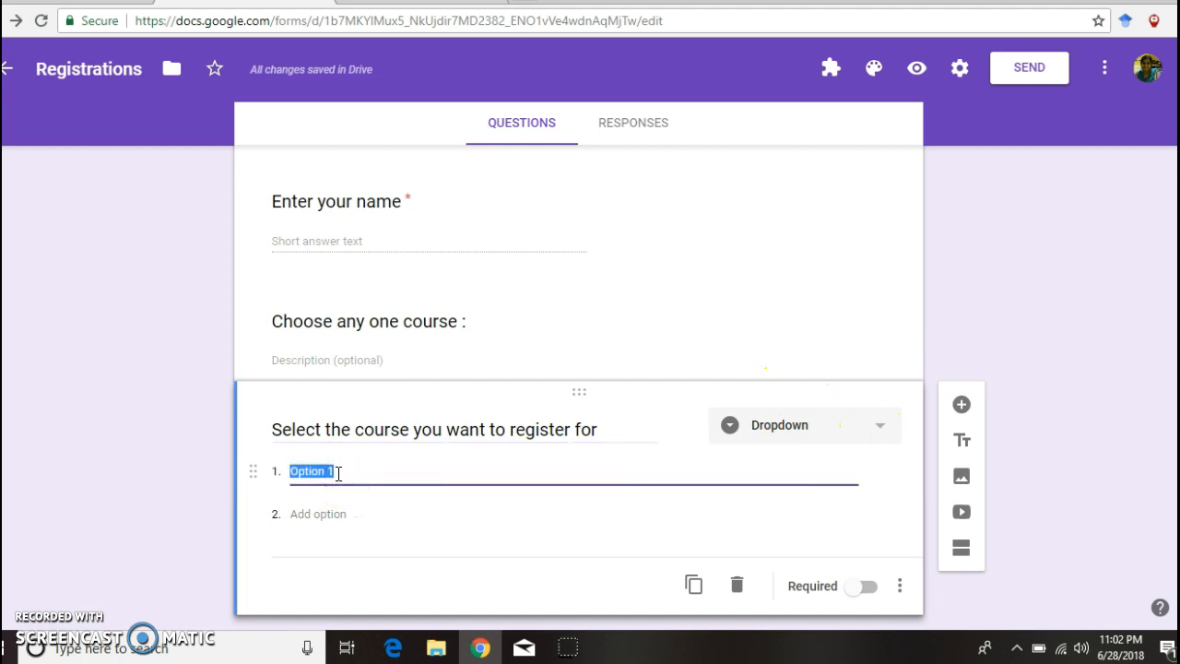
Step: Fill the course dropdown with C Programming, DBMS and Python, and mark it required
text(C Programming)
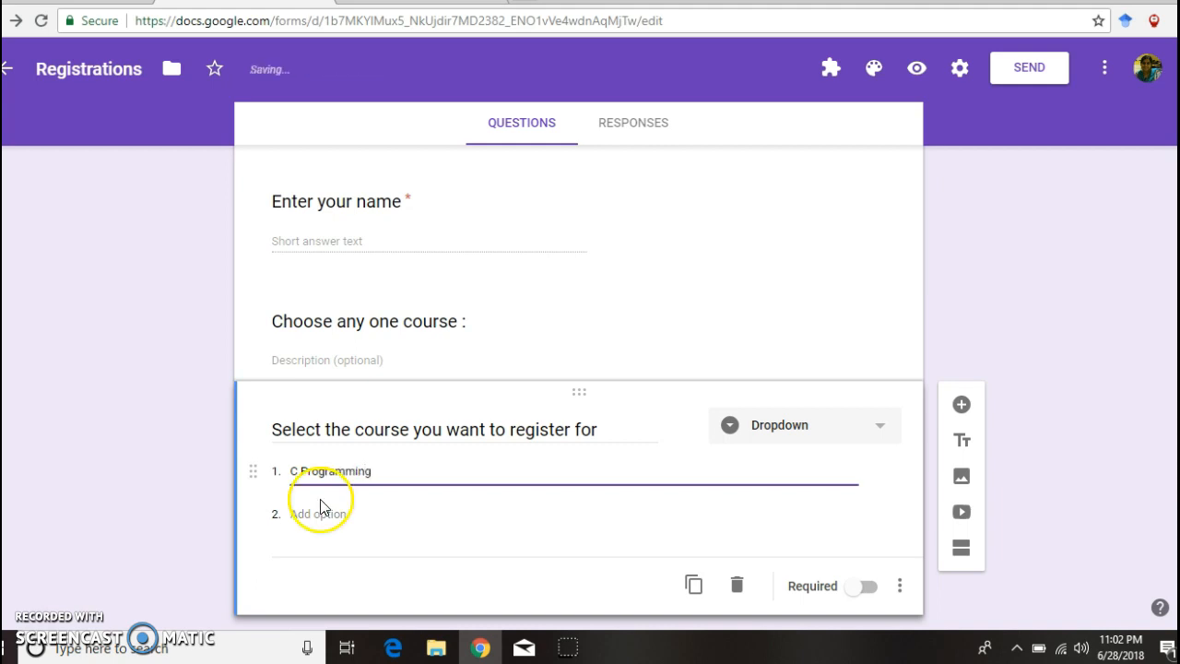
click(310, 514)
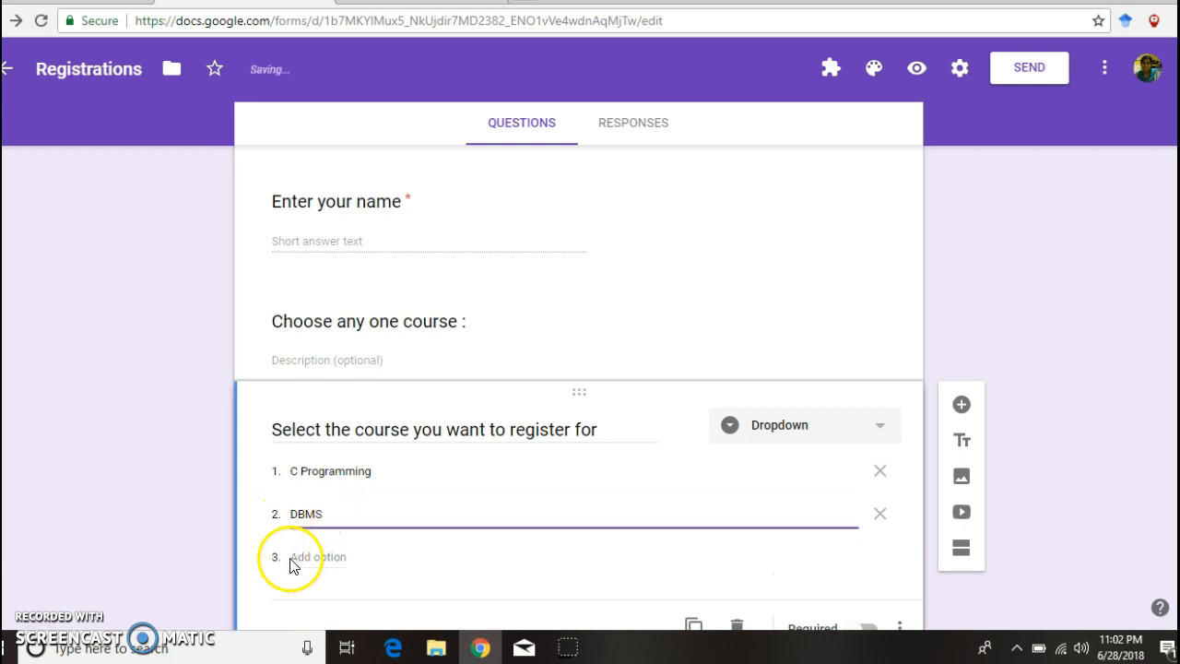
click(304, 558)
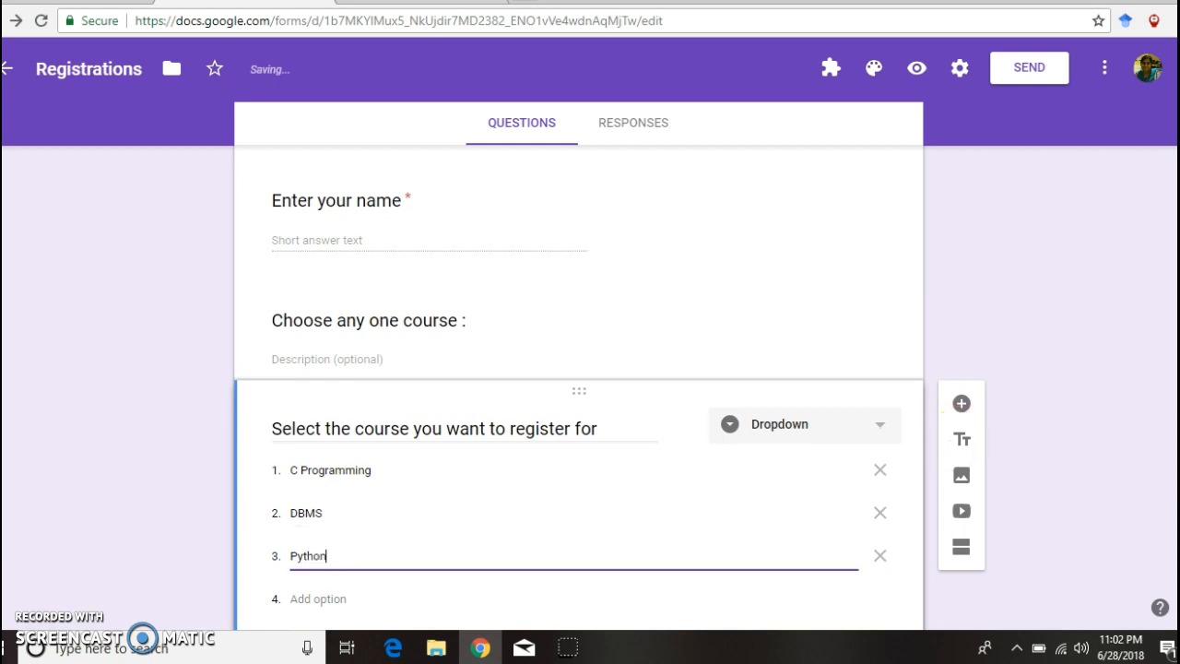
scroll(579, 387, down, 1)
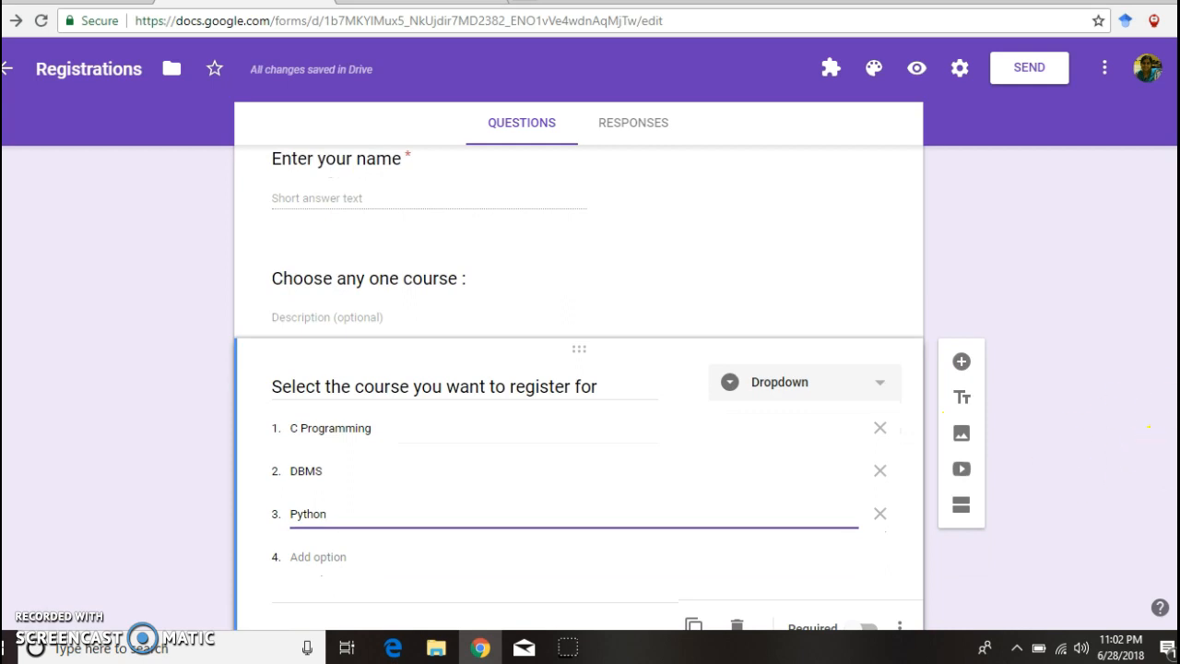
scroll(579, 387, down, 1)
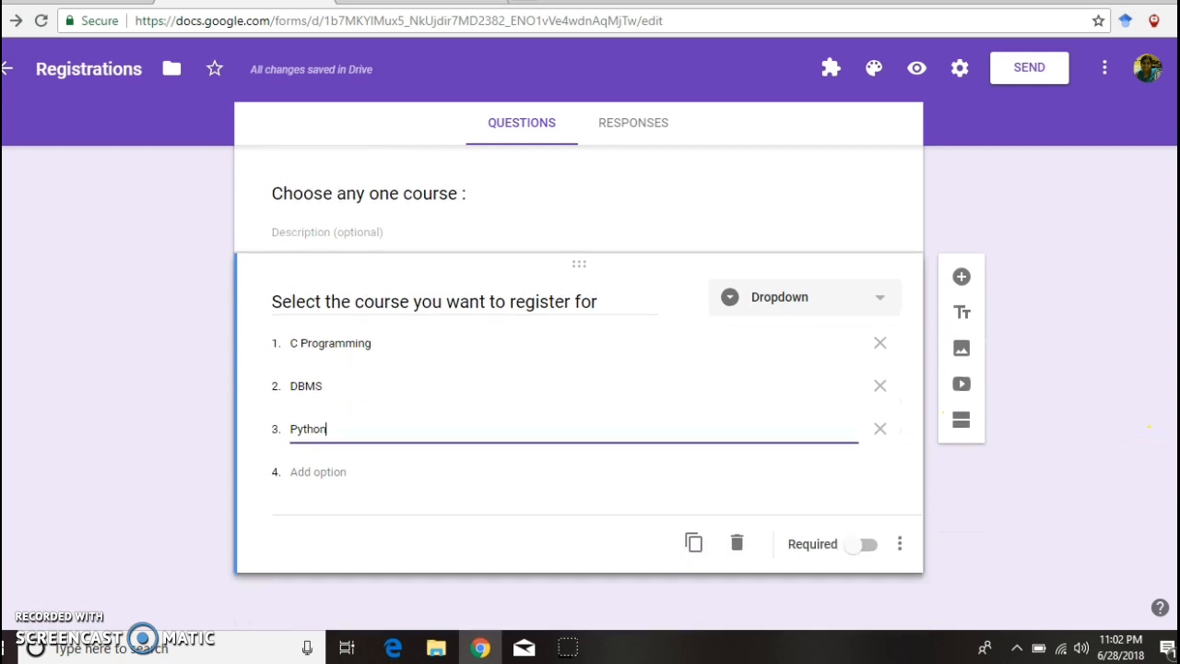
click(861, 551)
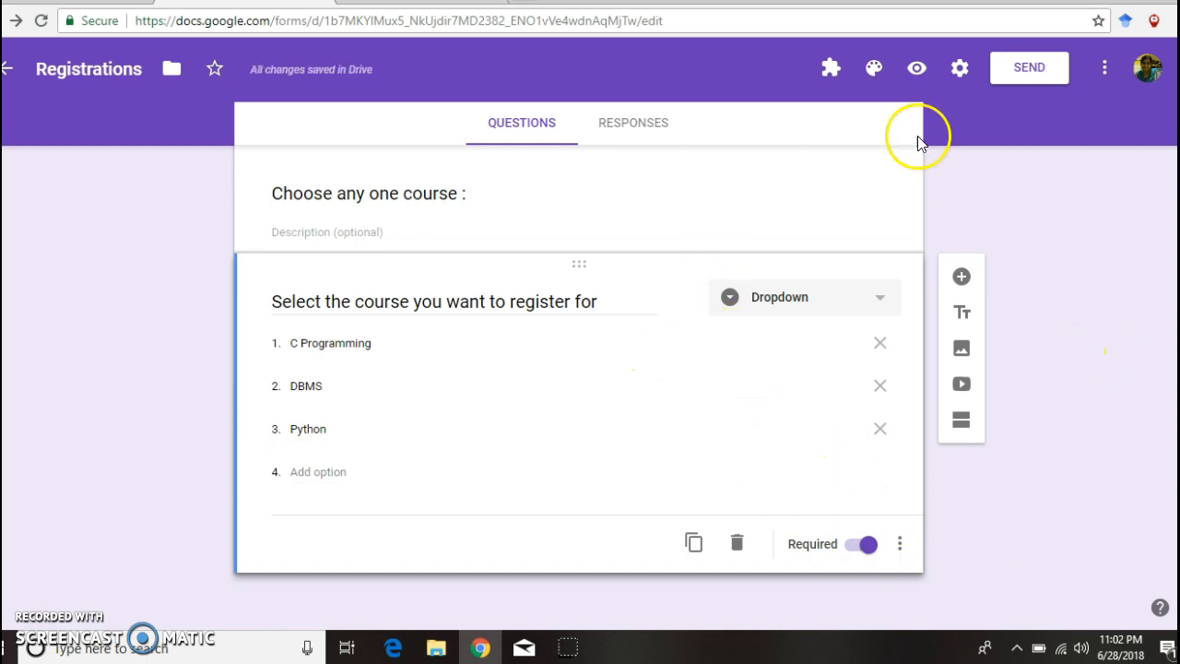
click(923, 70)
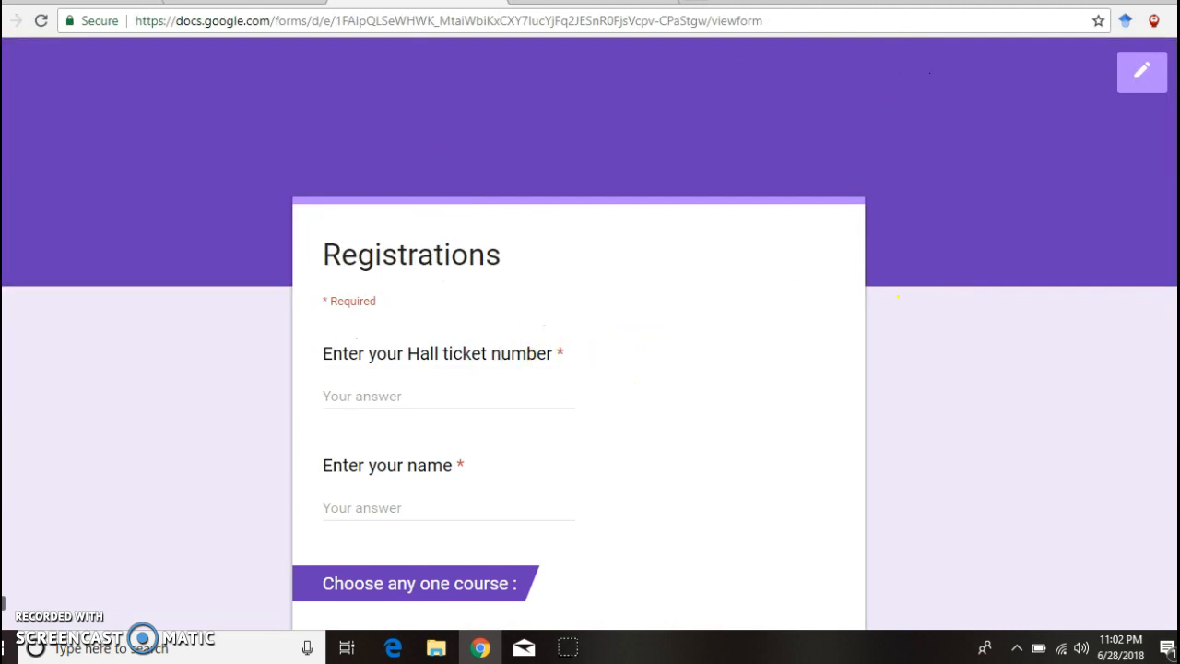
scroll(590, 369, down, 2)
scroll(1153, 185, up, 2)
click(244, 2)
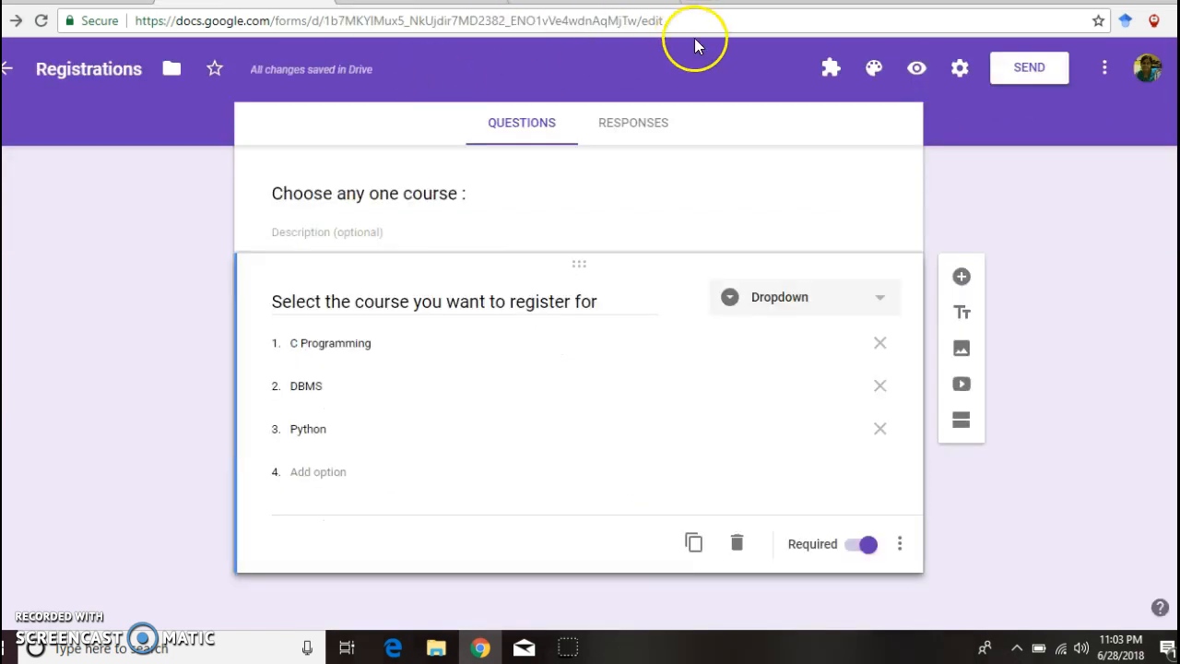
Step: Apply the piano keyboard header image and its matching blue theme to the form
click(866, 67)
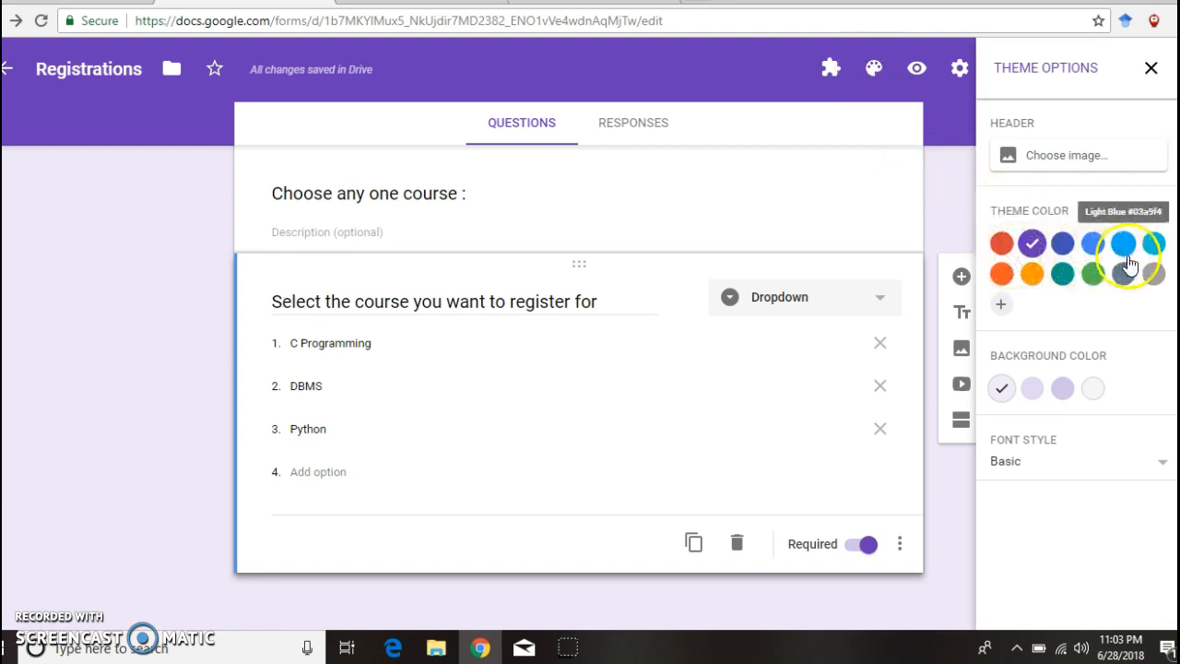
click(1065, 156)
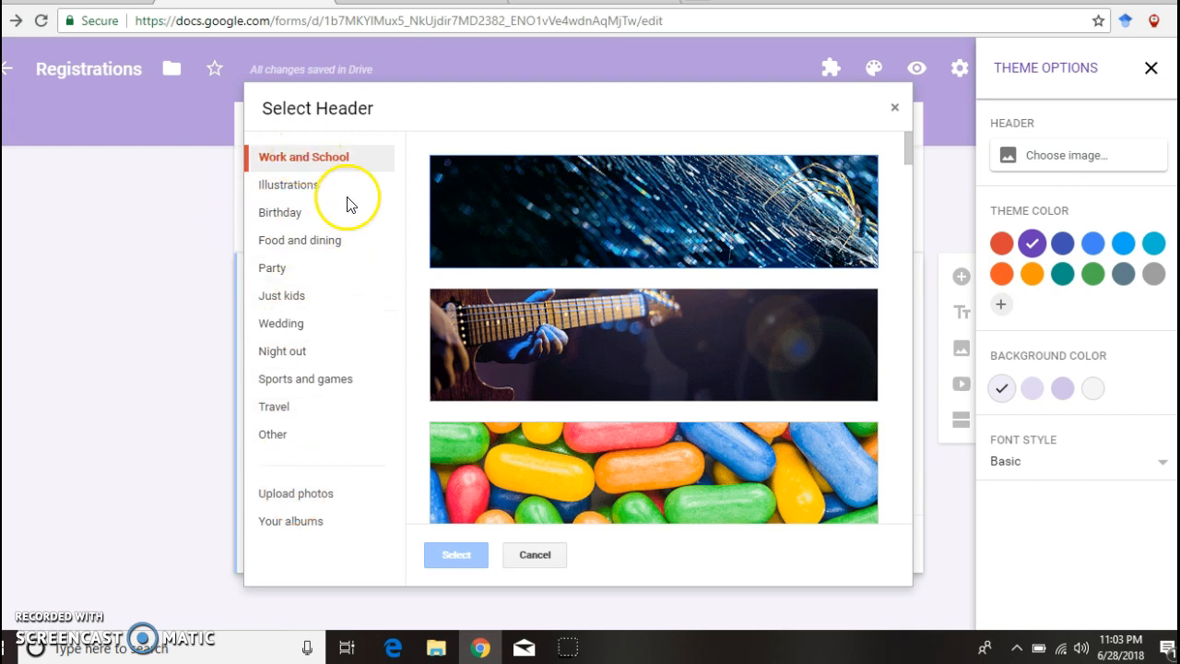
click(911, 164)
drag(911, 164, 937, 398)
click(784, 392)
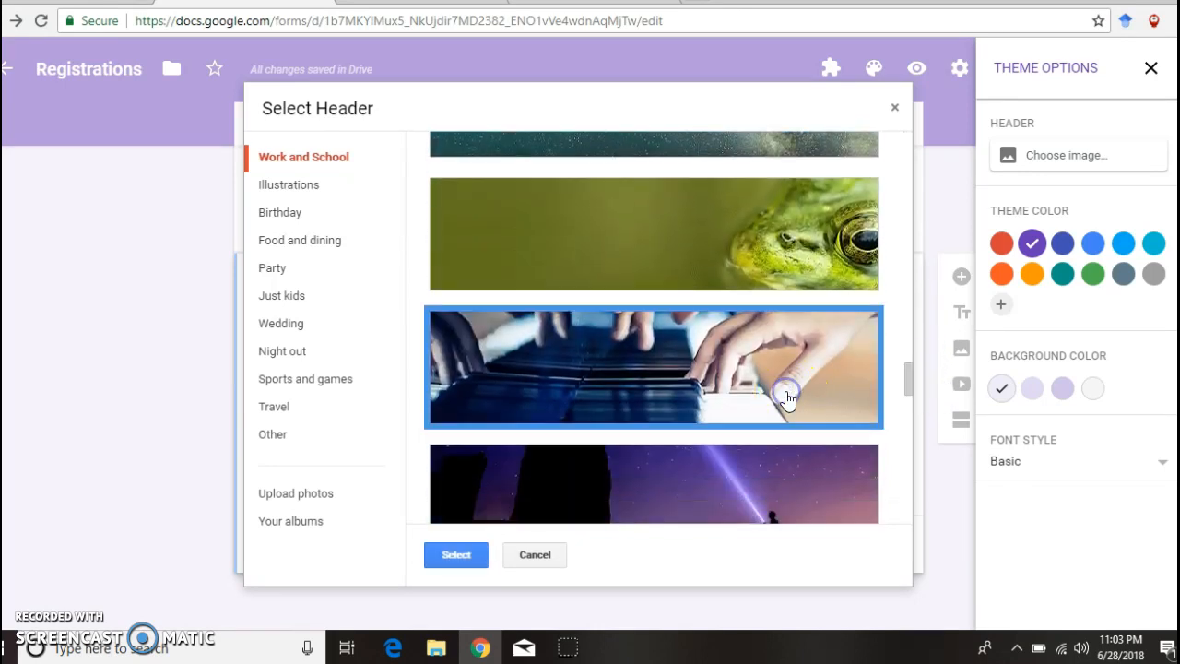
click(466, 560)
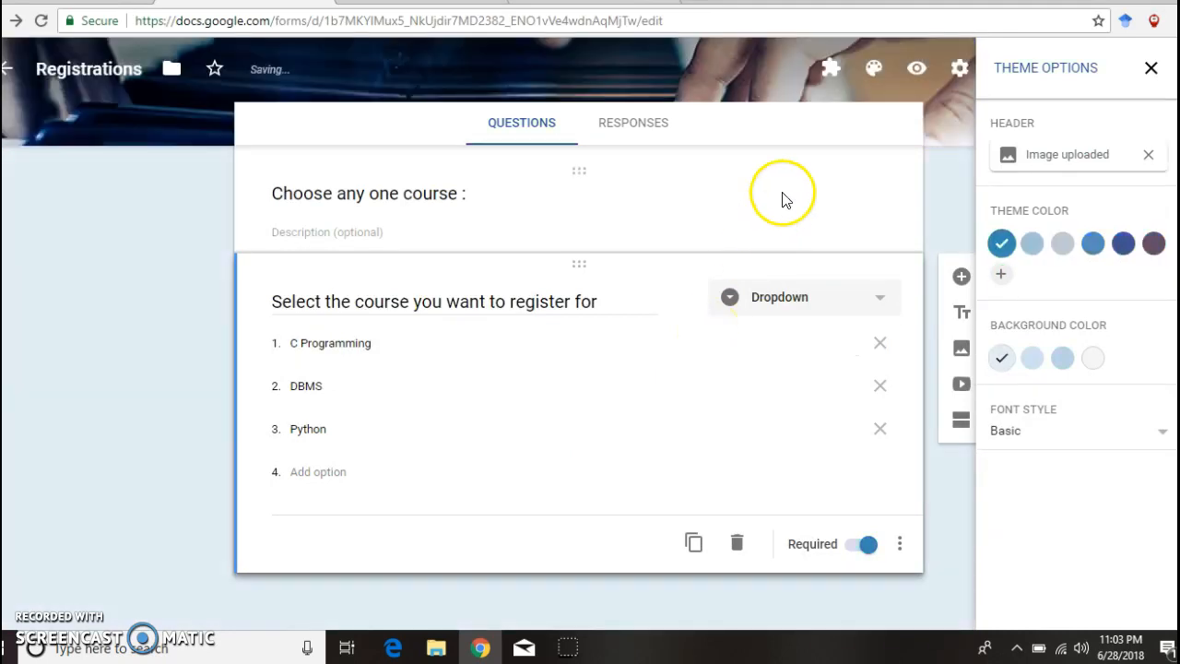
click(1151, 70)
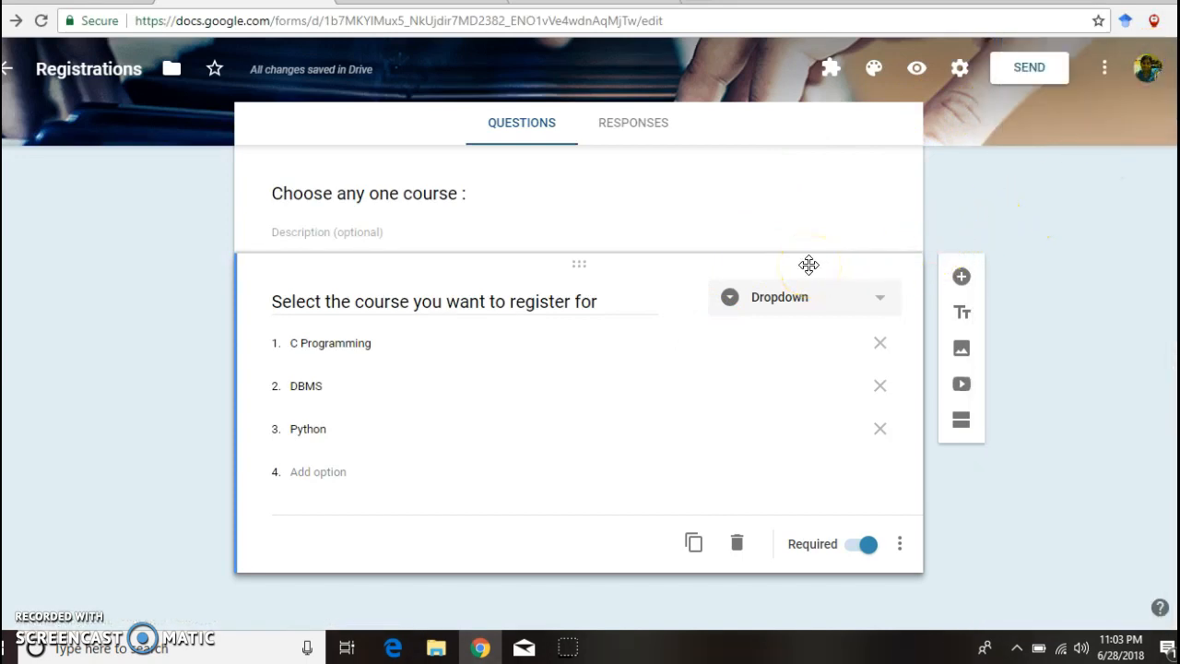
Step: Set the response destination to a new spreadsheet, 'Registrations (Responses)'
click(619, 129)
click(641, 185)
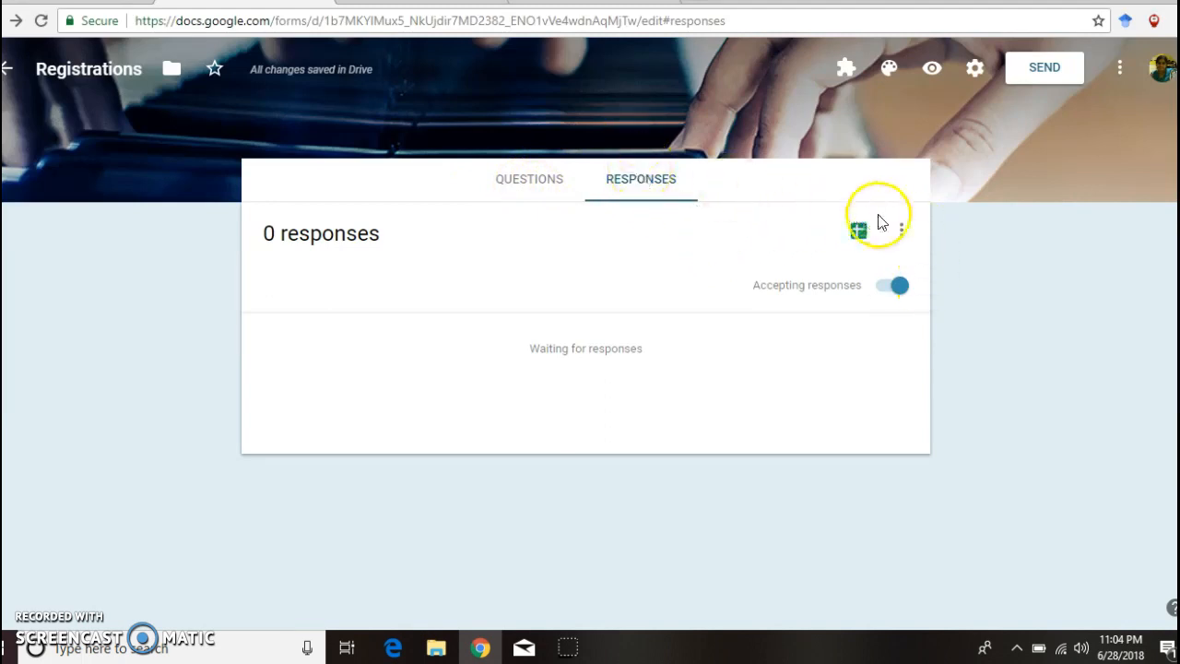
click(901, 229)
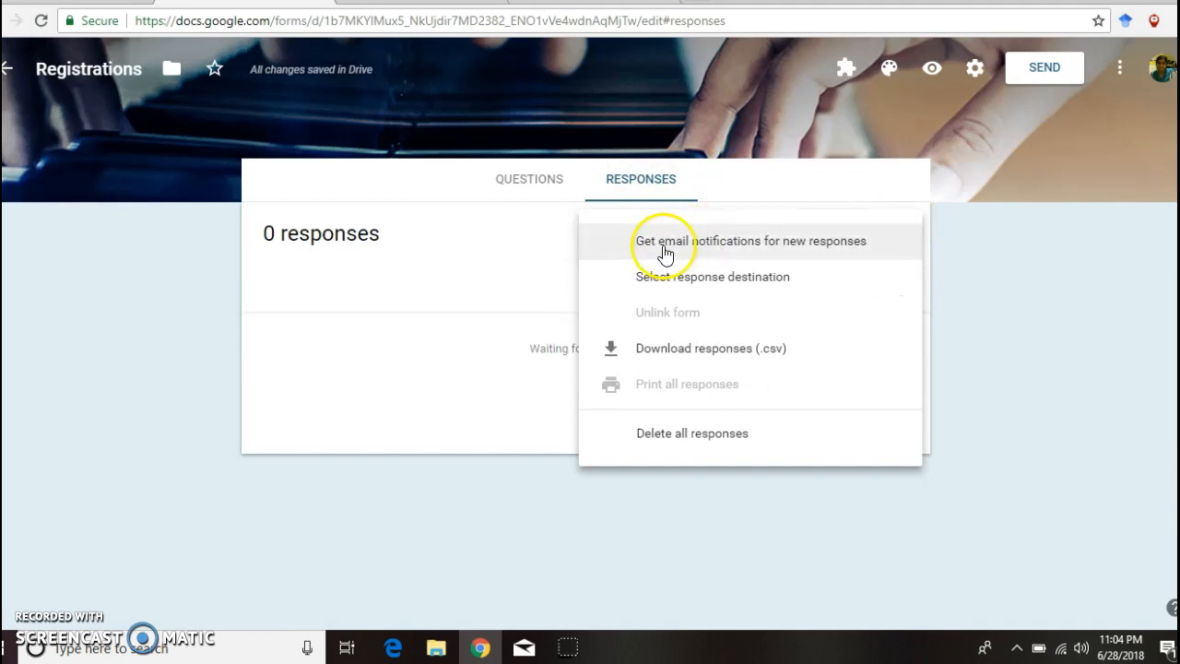
click(691, 279)
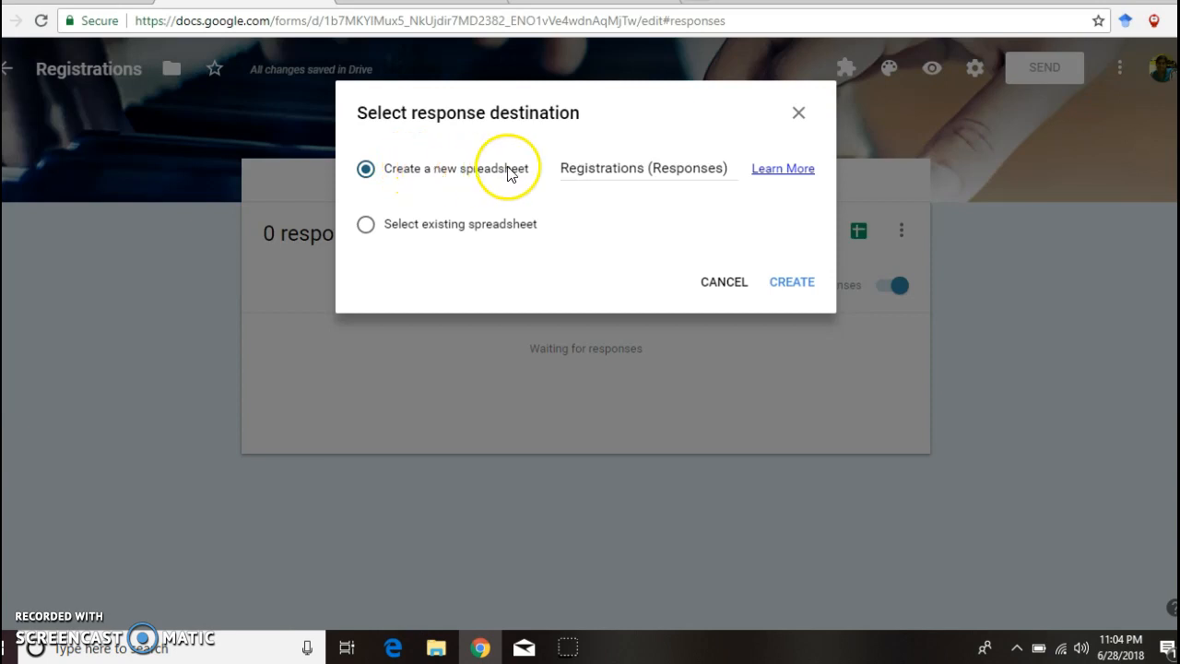
click(792, 282)
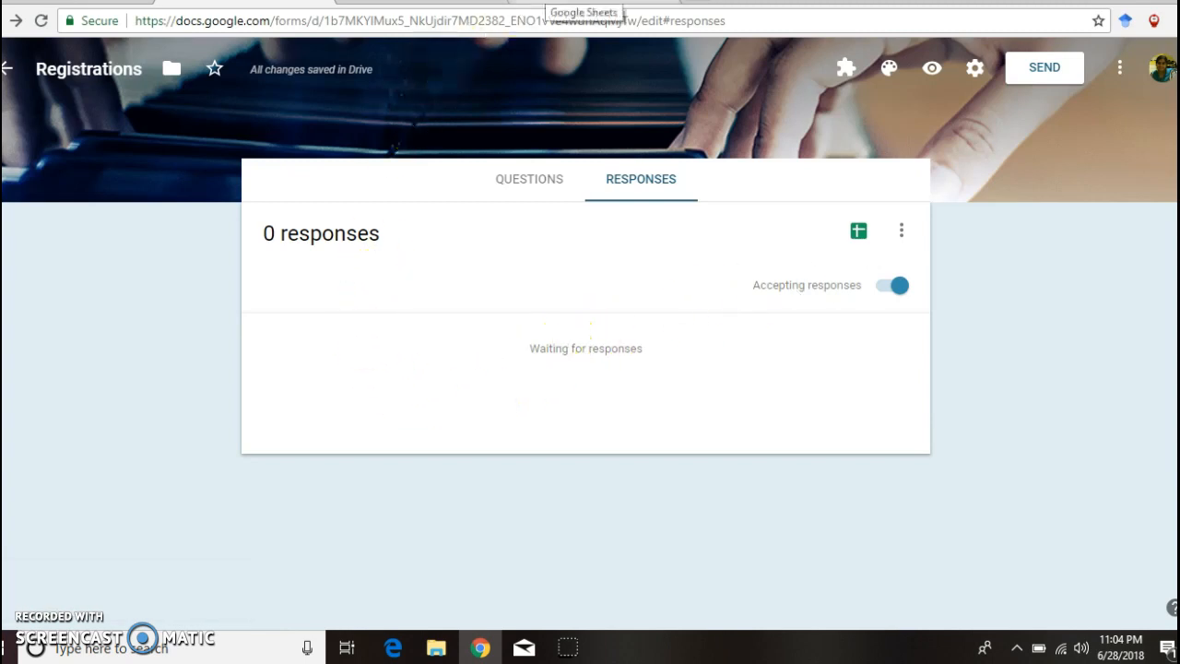
click(584, 3)
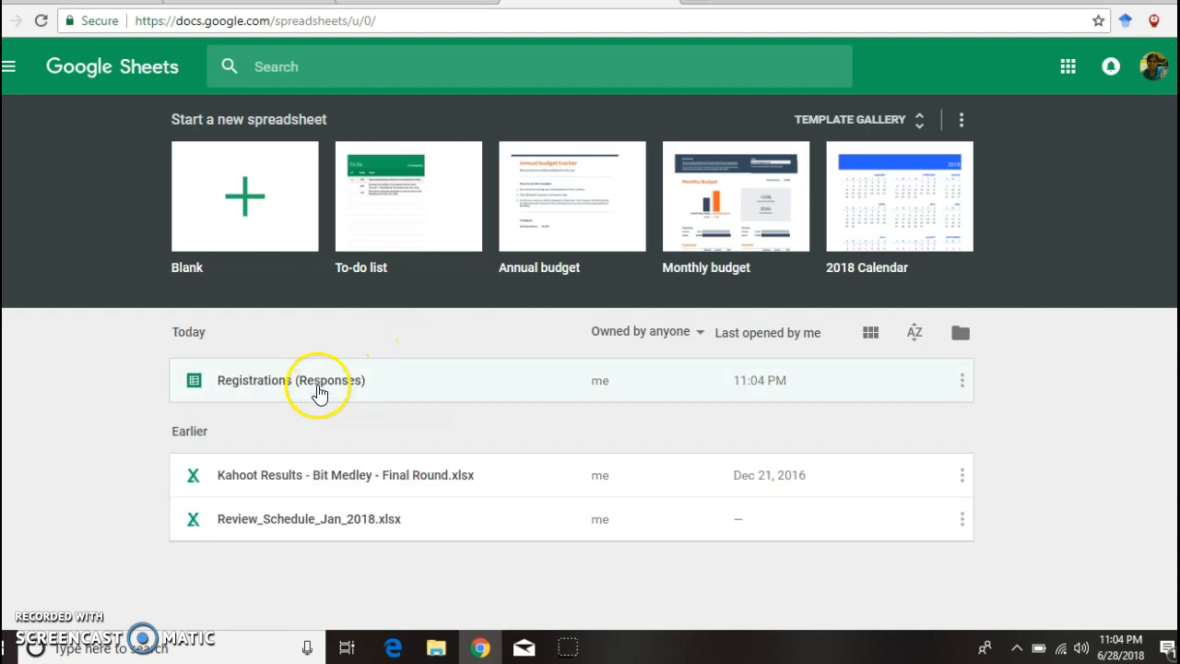
Step: Open 'Registrations (Responses)' in Sheets and add a blank Sheet2
click(318, 392)
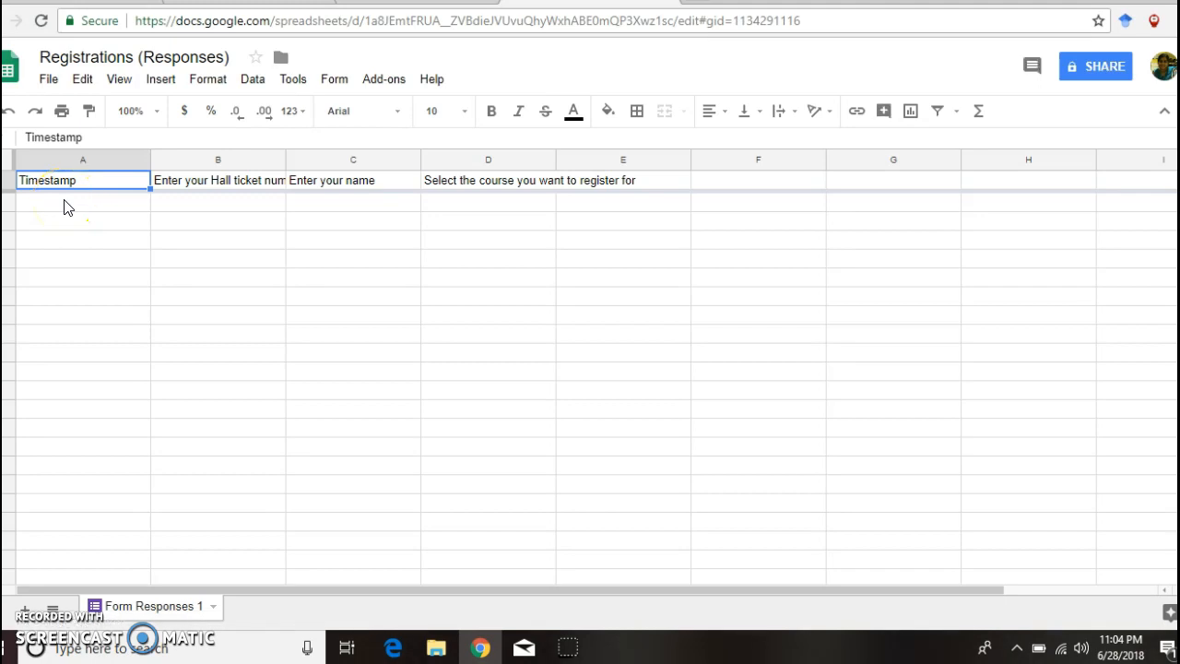
click(64, 202)
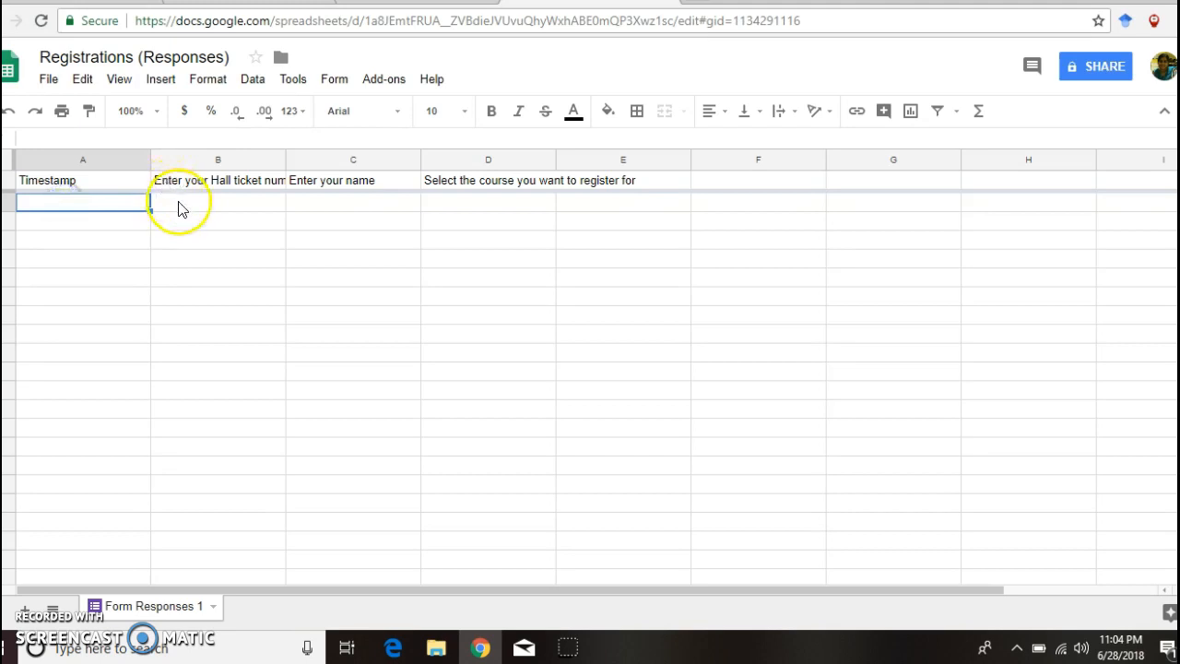
click(312, 202)
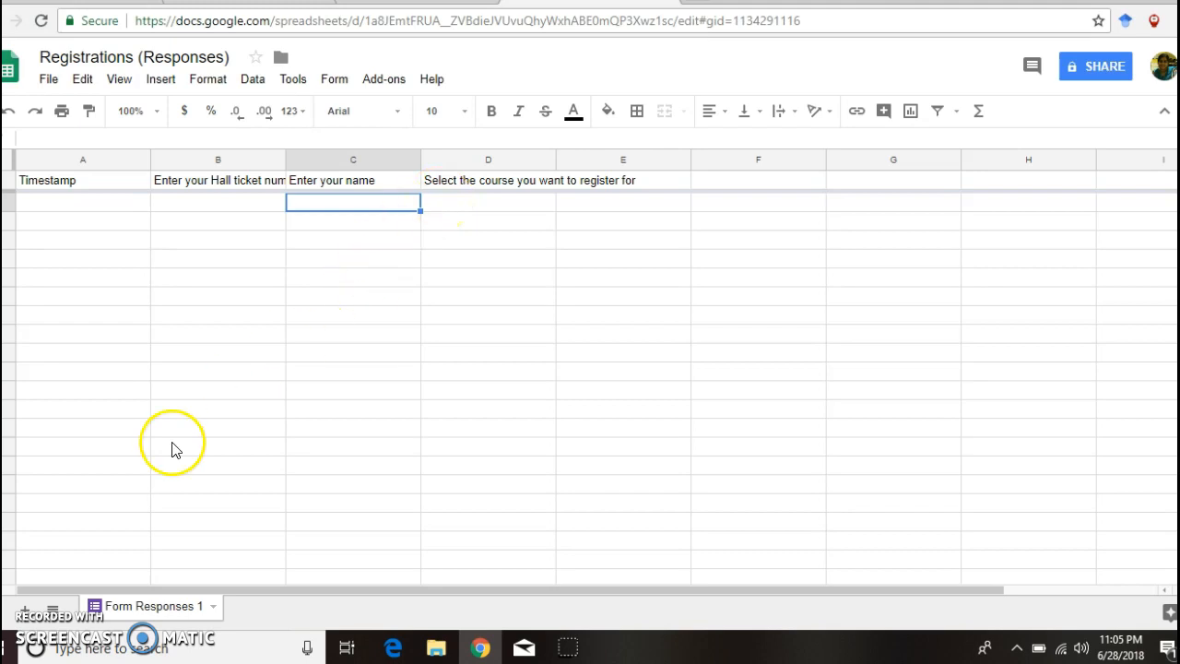
click(23, 610)
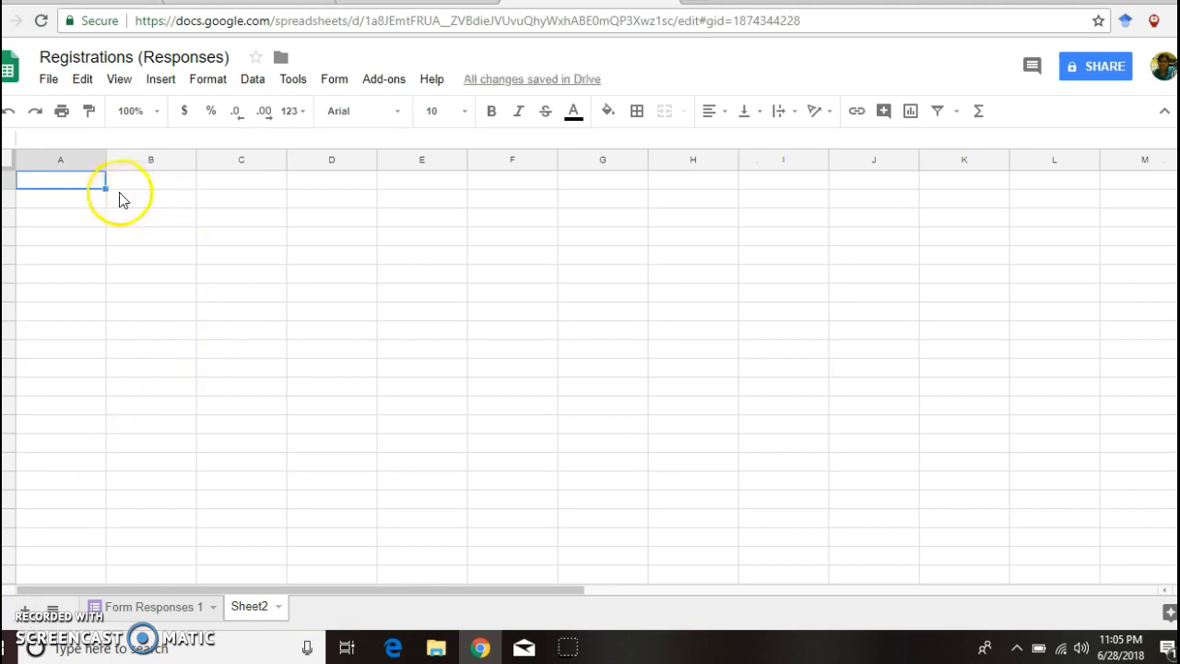
Step: Type the headers Revised Option, Original Options, Course Count and Course Limit into A1–D1 of Sheet2
click(75, 189)
text(Revised Option)
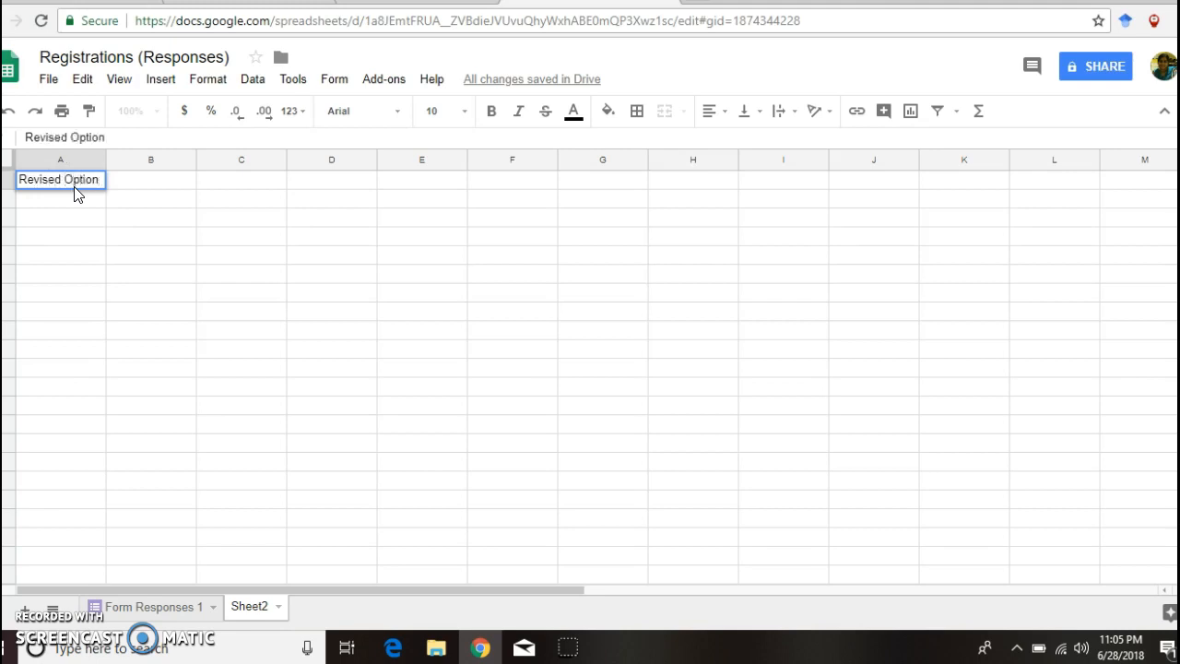
click(115, 181)
text(Original Options)
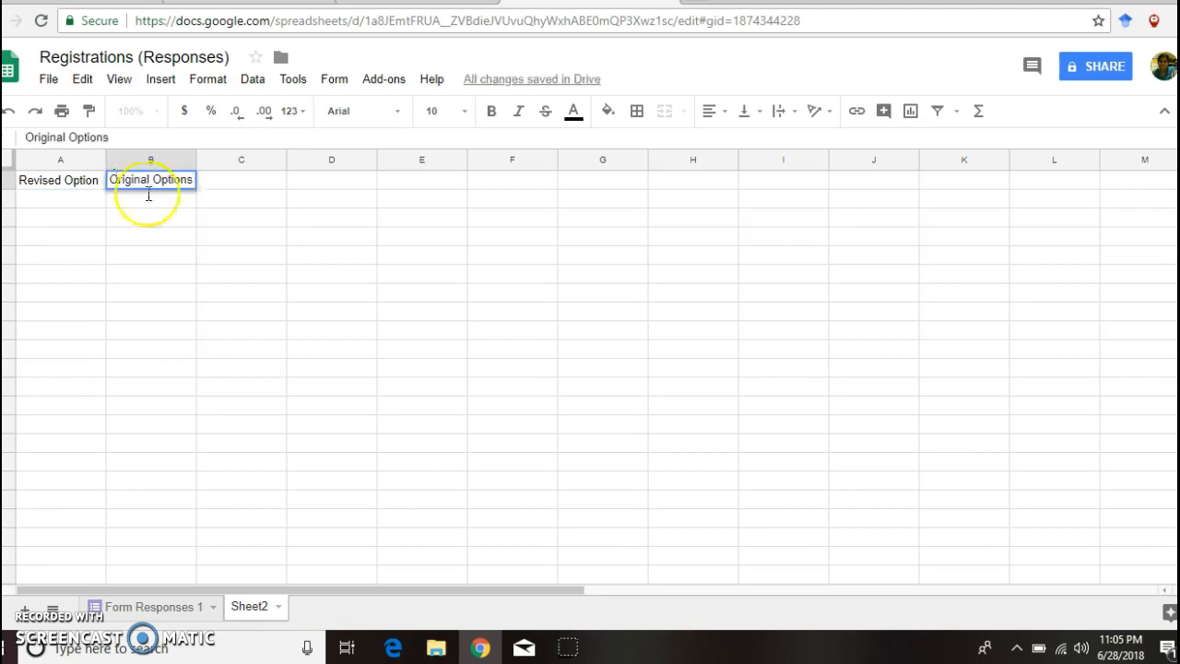
click(227, 180)
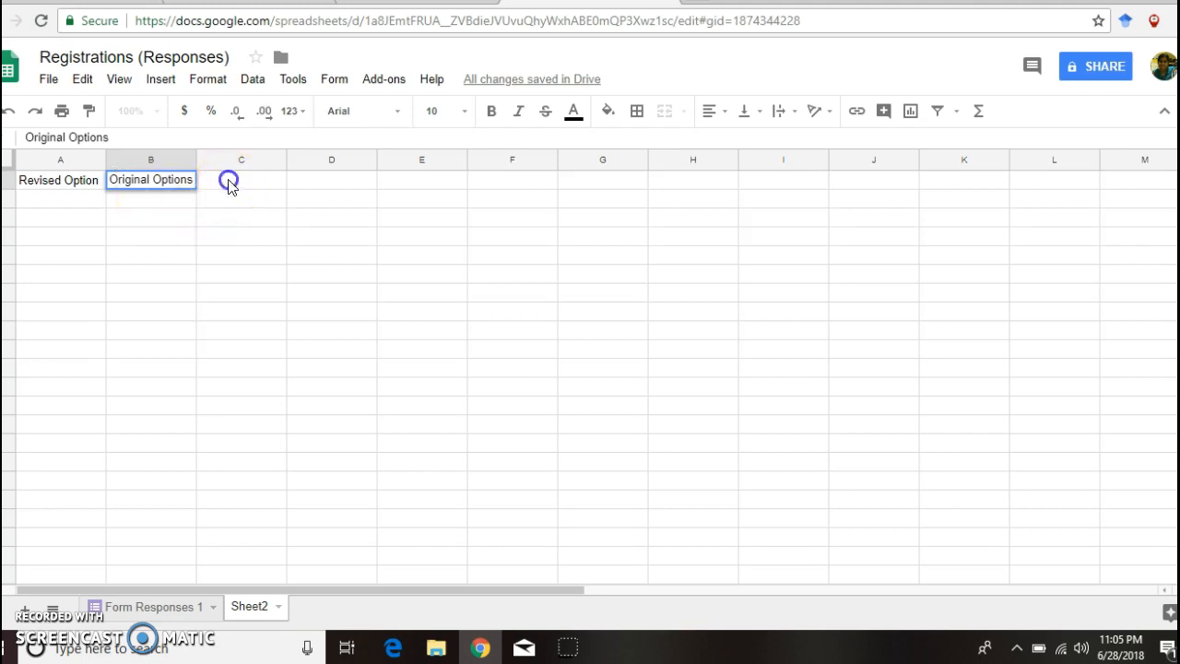
text(Course Count)
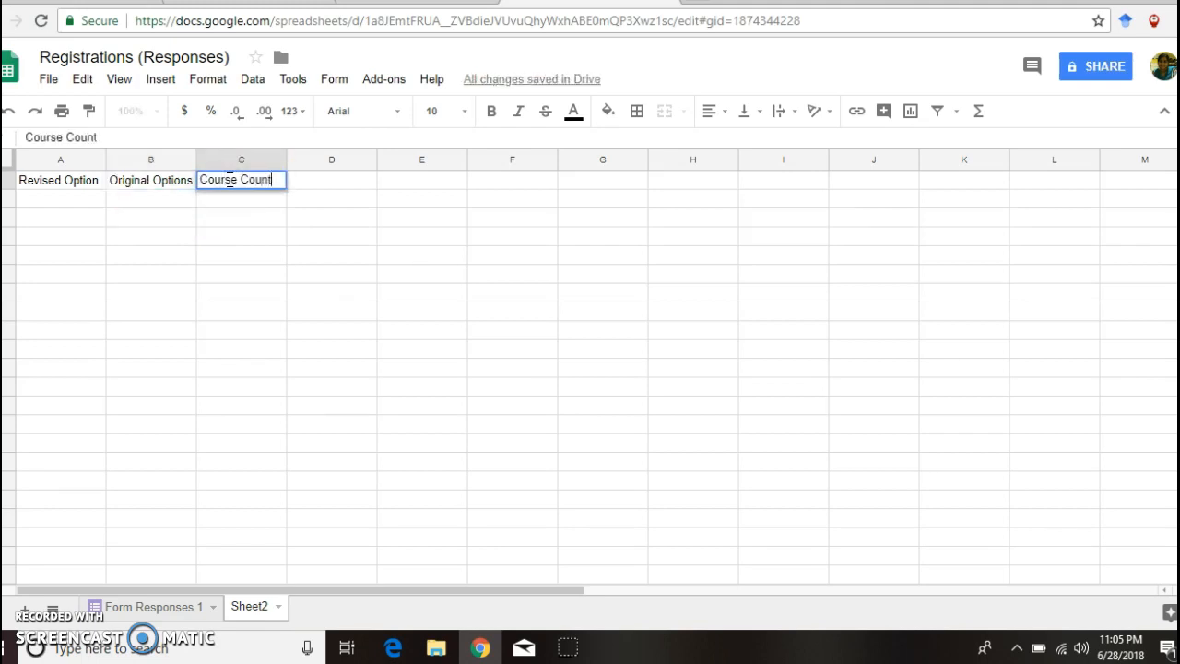
click(334, 186)
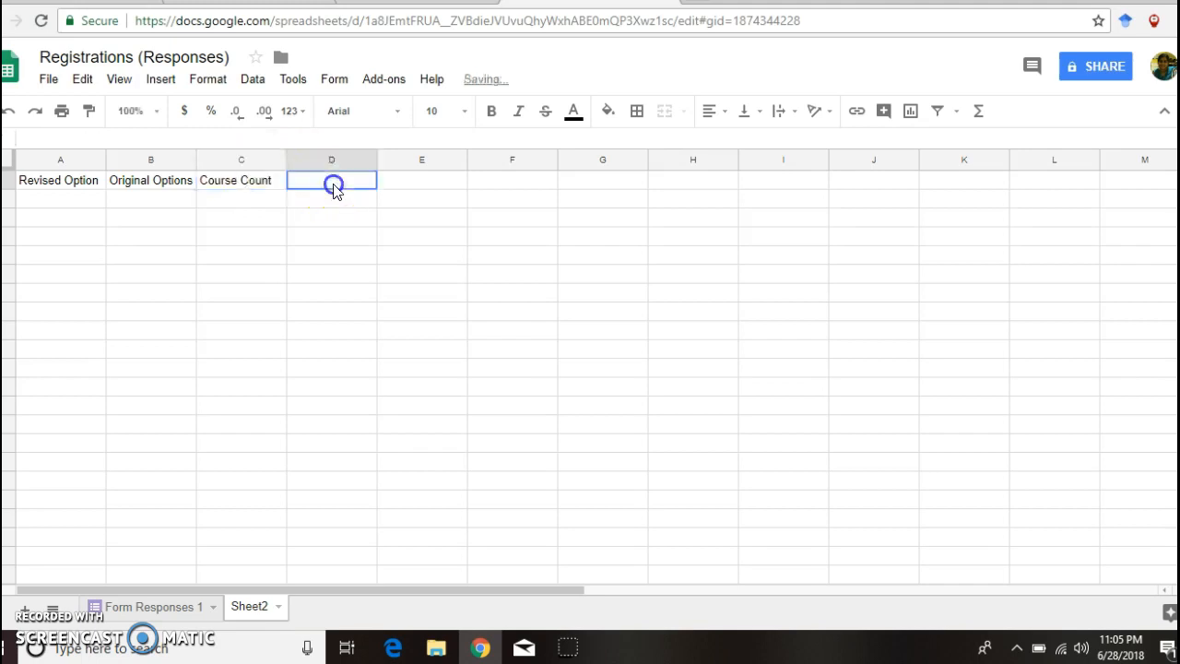
text(Cour)
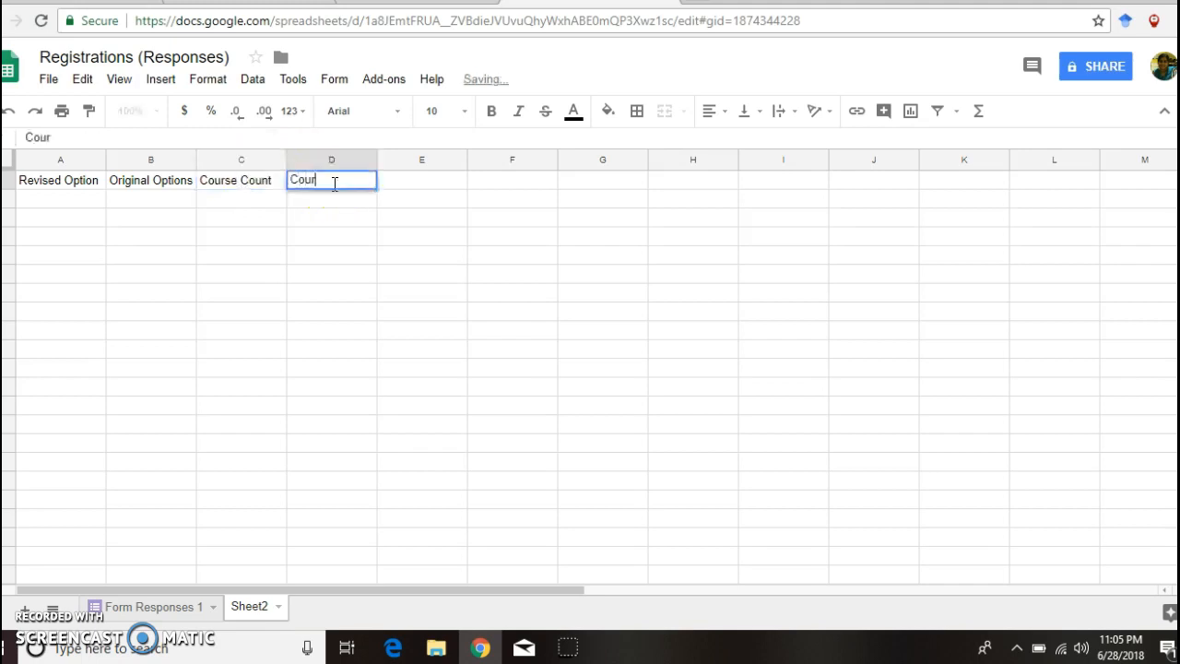
text(se Limit)
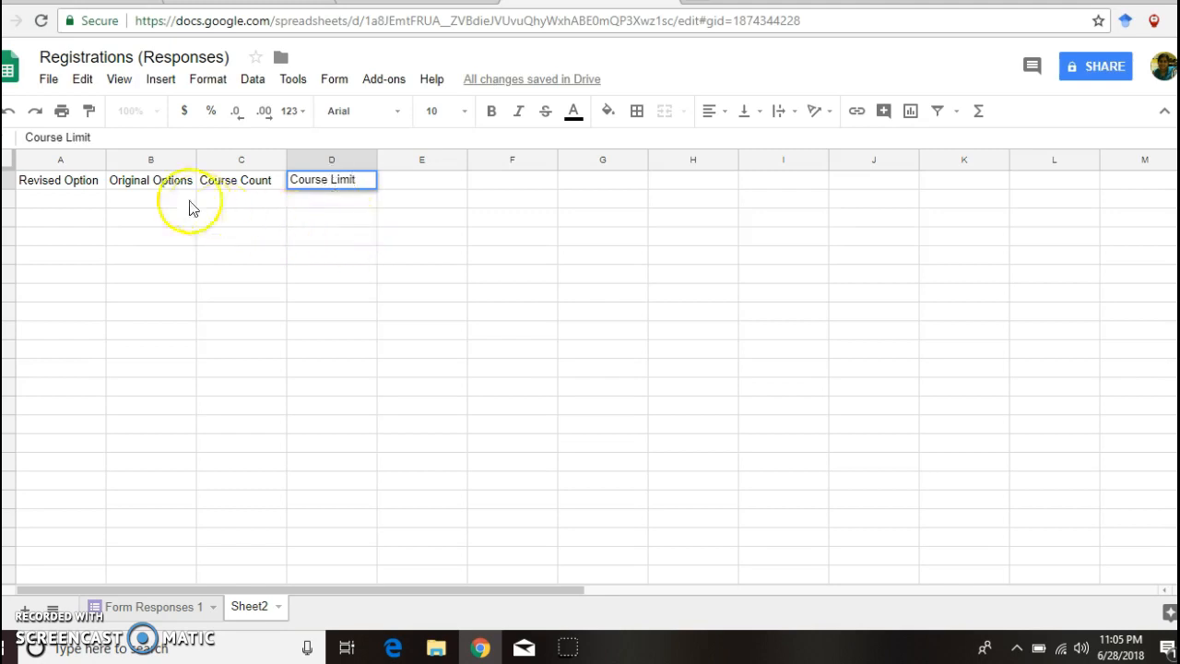
click(146, 201)
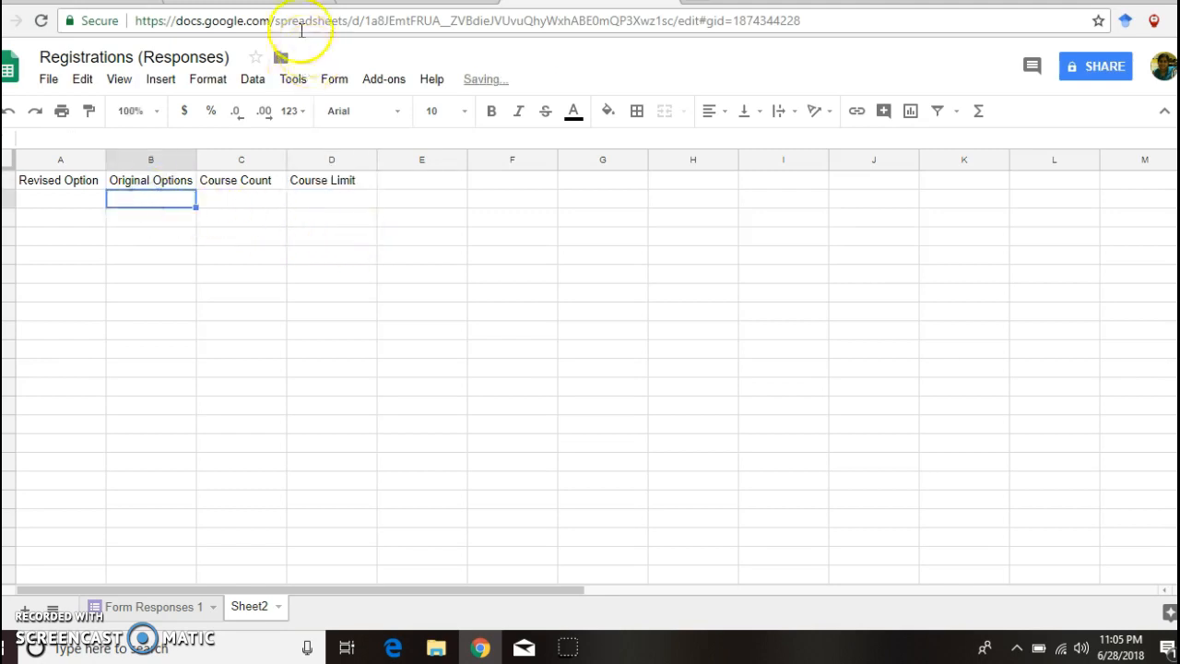
click(327, 3)
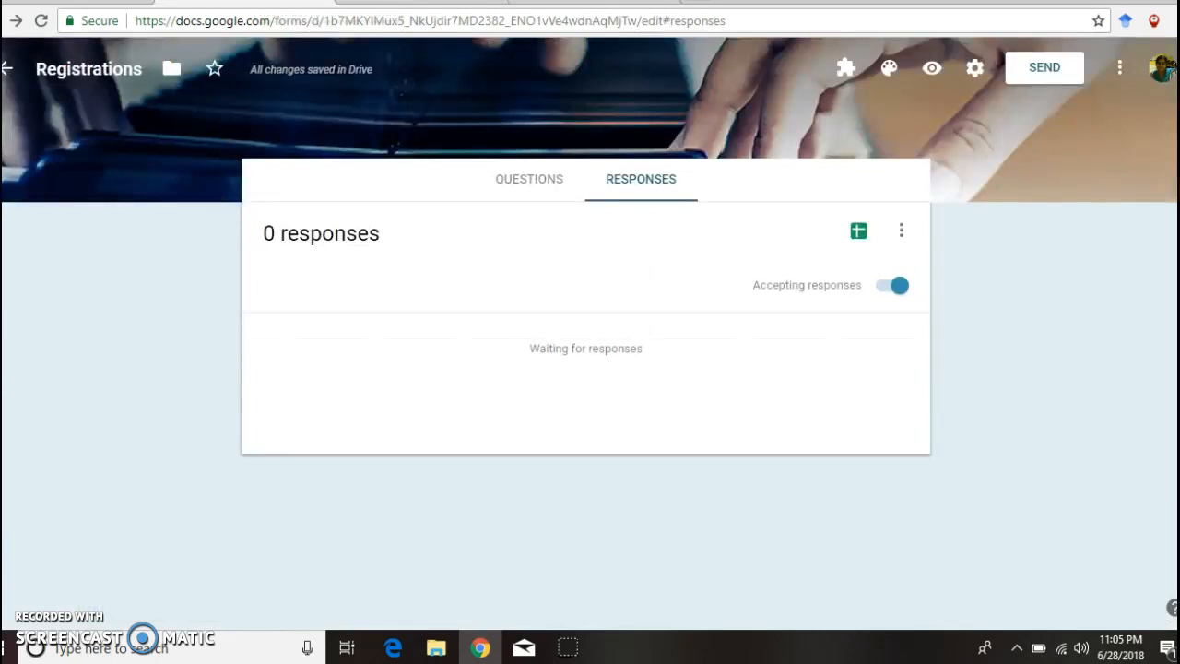
Step: Copy the C Programming option from the form's course question into cell B2 of Sheet2
click(522, 176)
click(756, 340)
scroll(737, 355, down, 3)
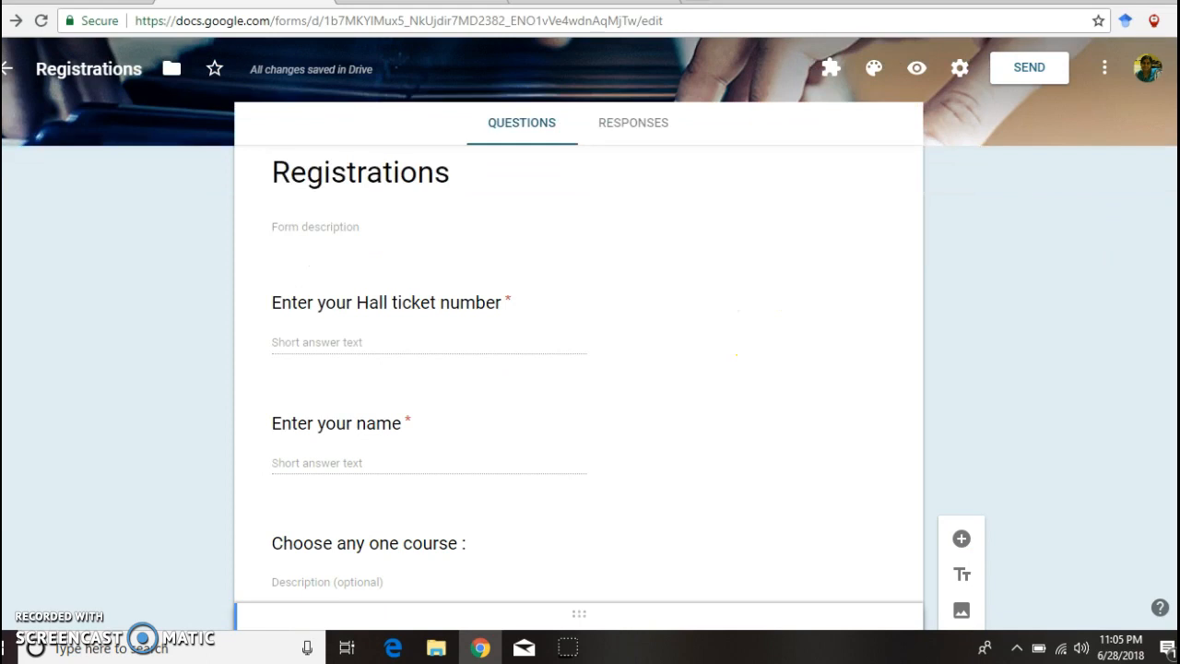
scroll(737, 355, down, 3)
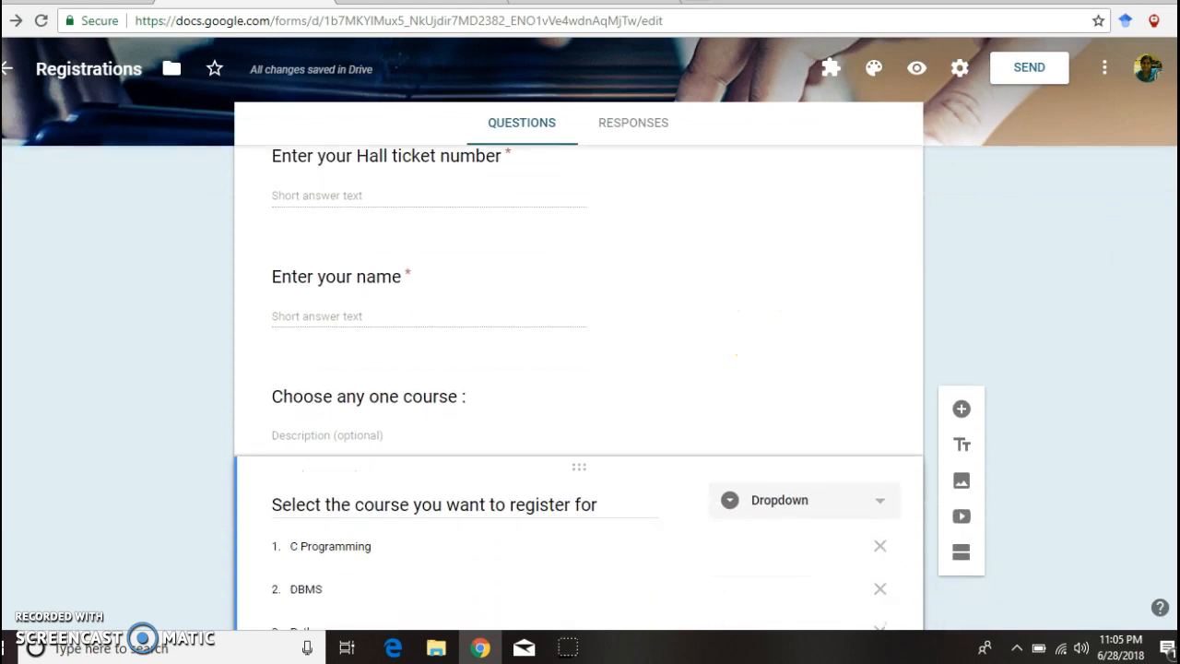
click(366, 453)
key(ctrl+c)
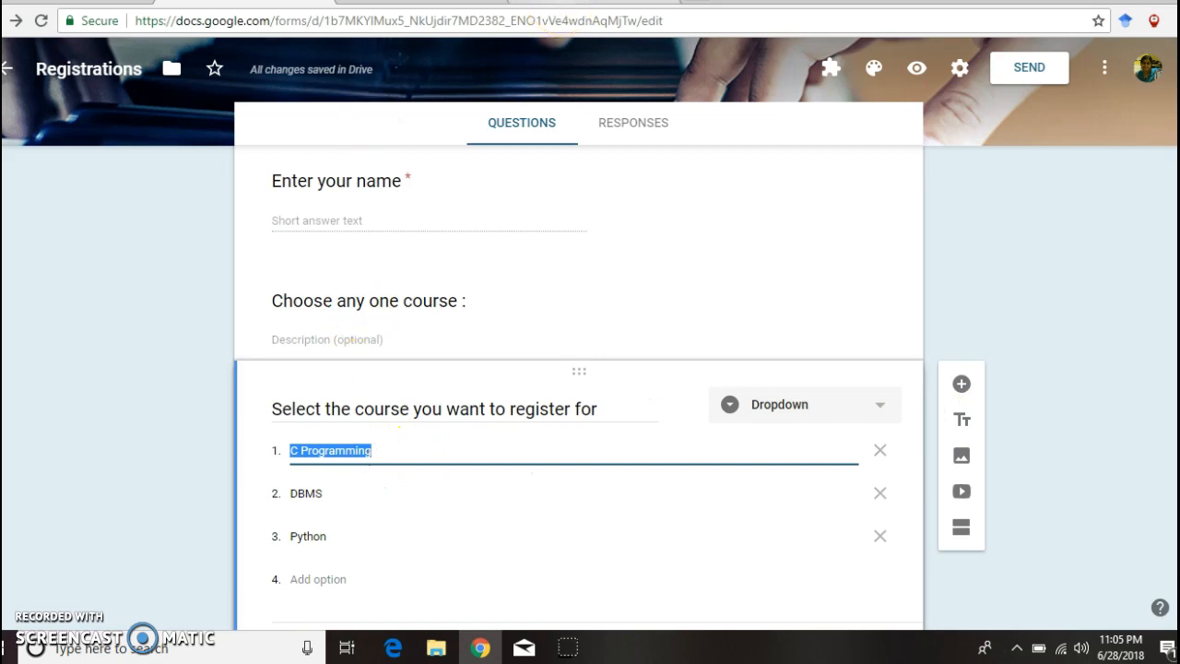
click(558, 1)
click(144, 199)
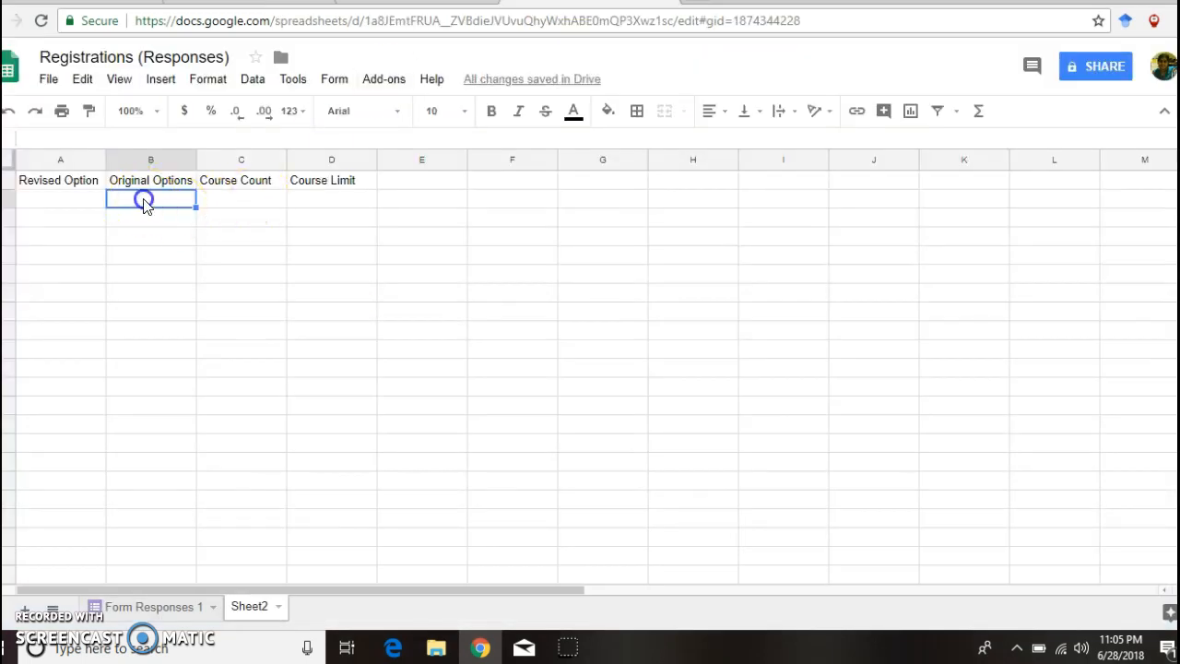
key(ctrl+v)
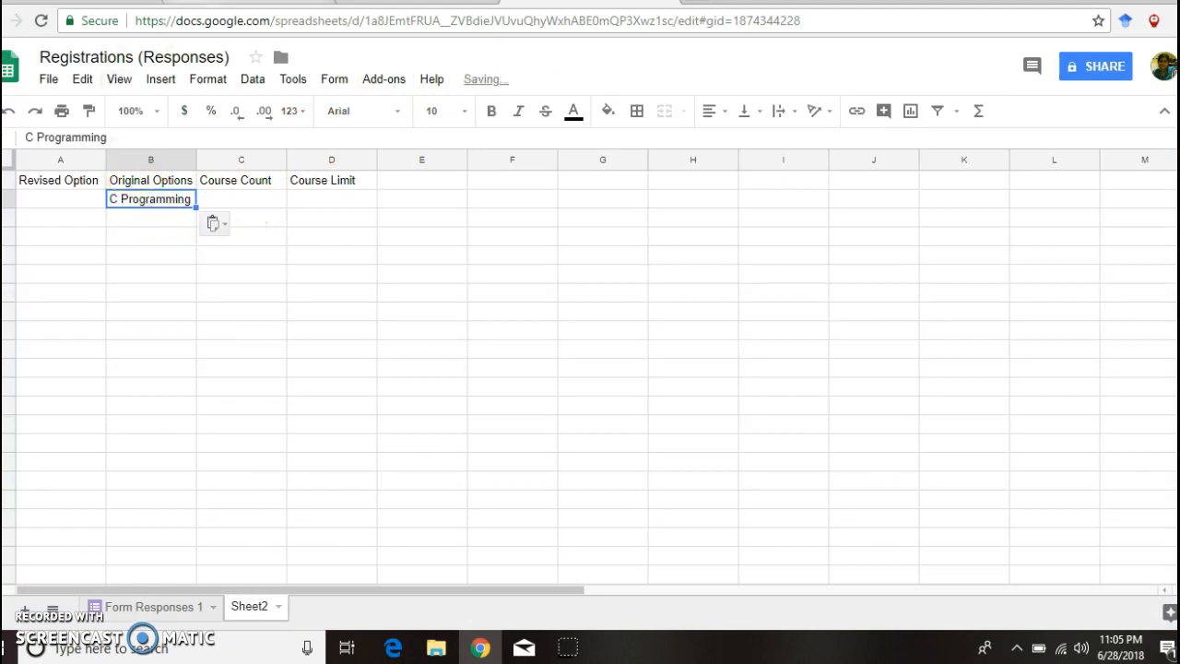
Step: Copy the DBMS and Python options from the form into cells B3 and B4
click(277, 3)
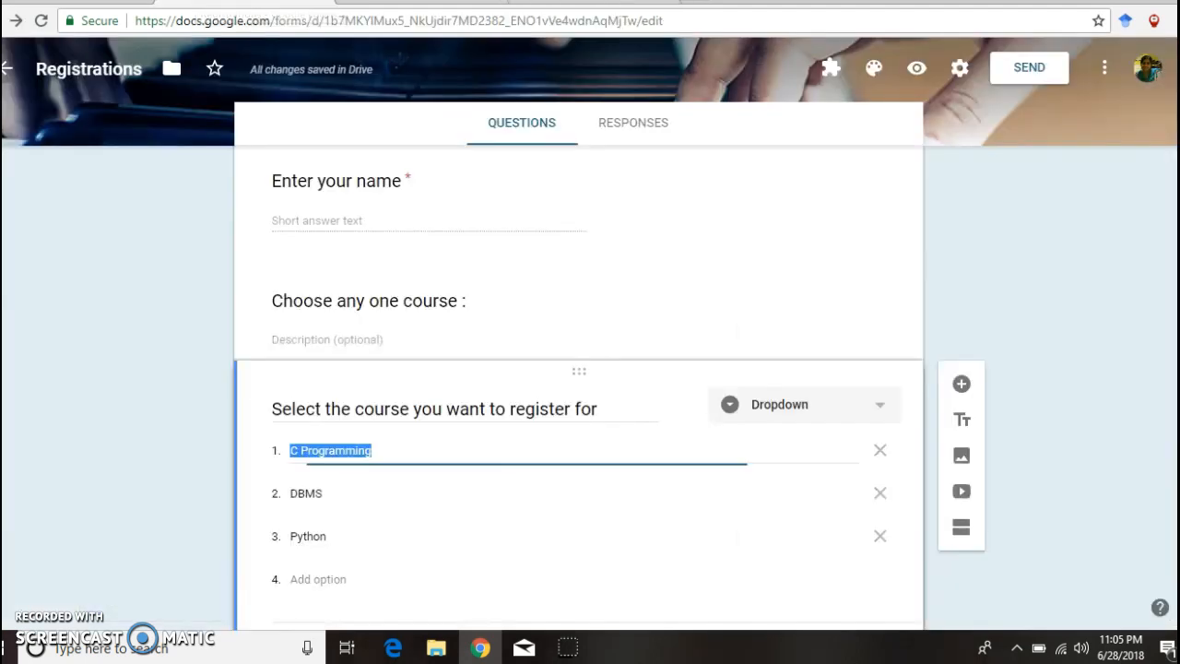
click(303, 488)
key(ctrl+c)
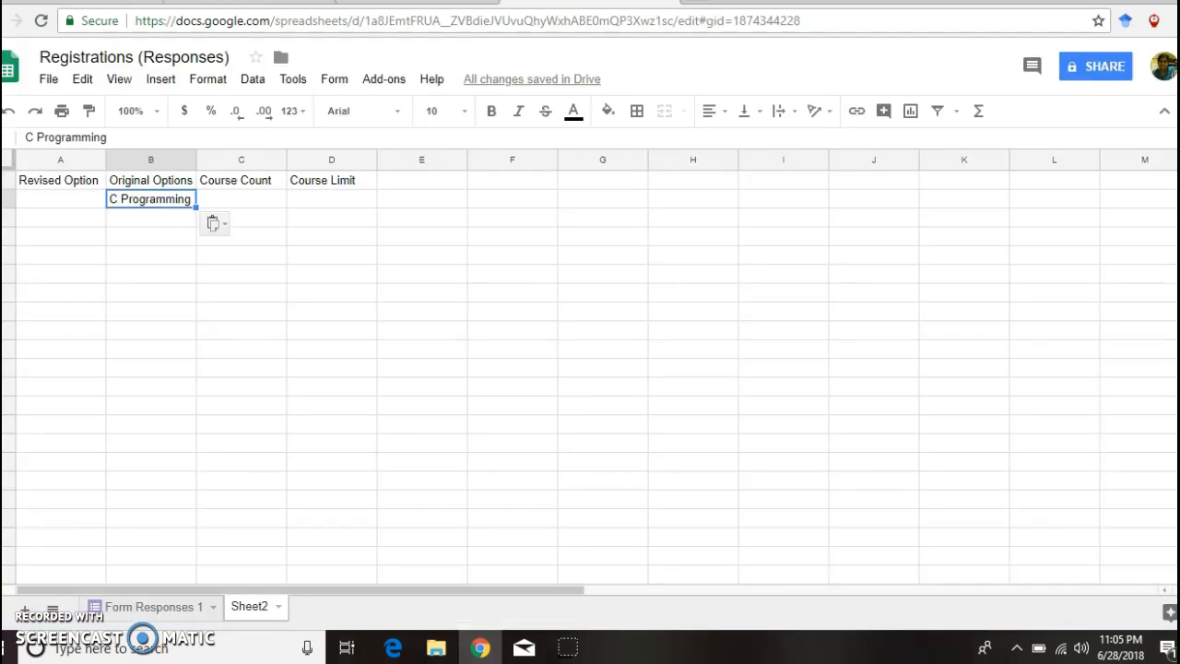
click(539, 5)
click(177, 227)
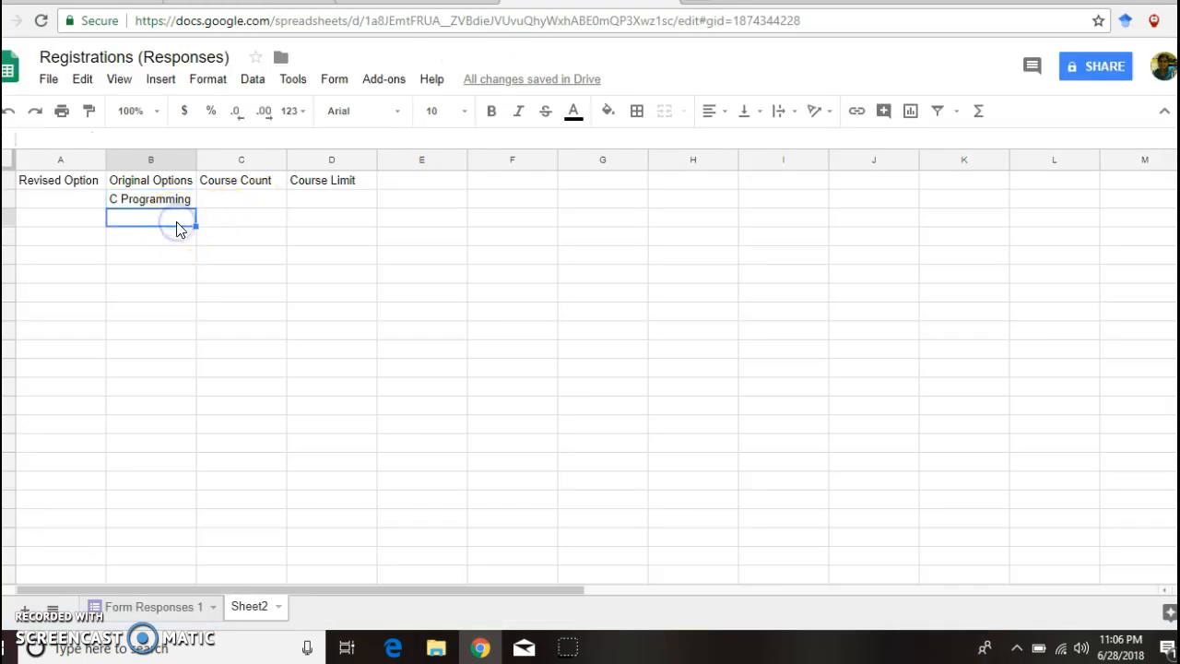
key(ctrl+v)
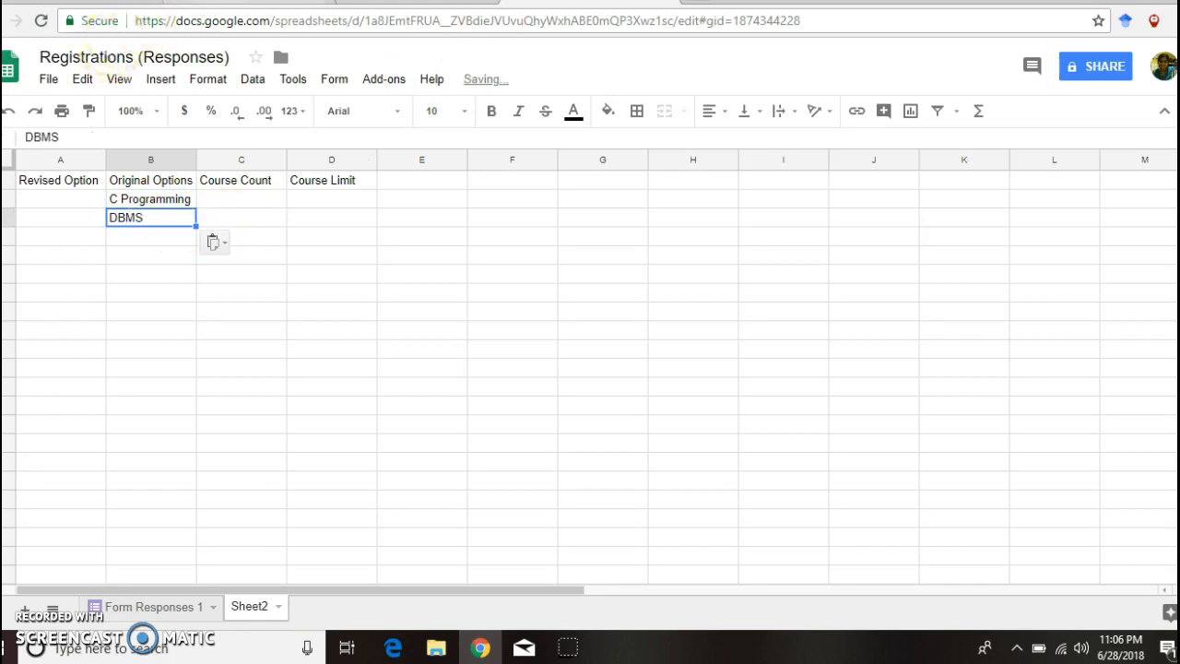
click(198, 5)
click(311, 534)
key(ctrl+c)
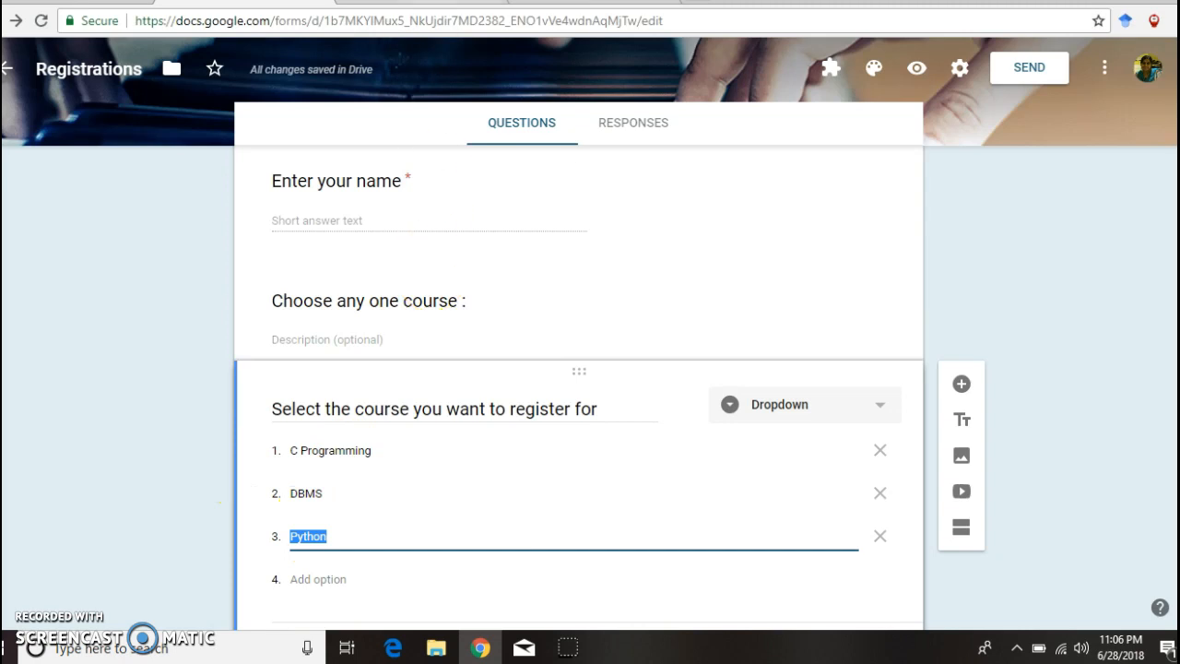
click(544, 3)
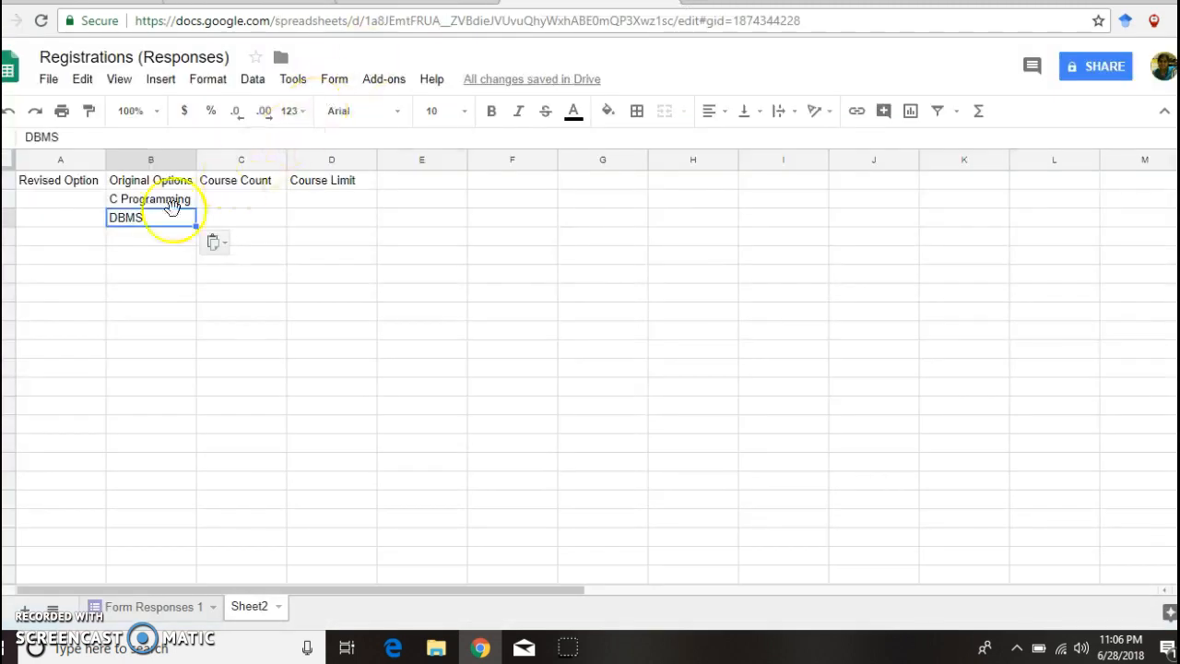
click(132, 237)
key(ctrl+v)
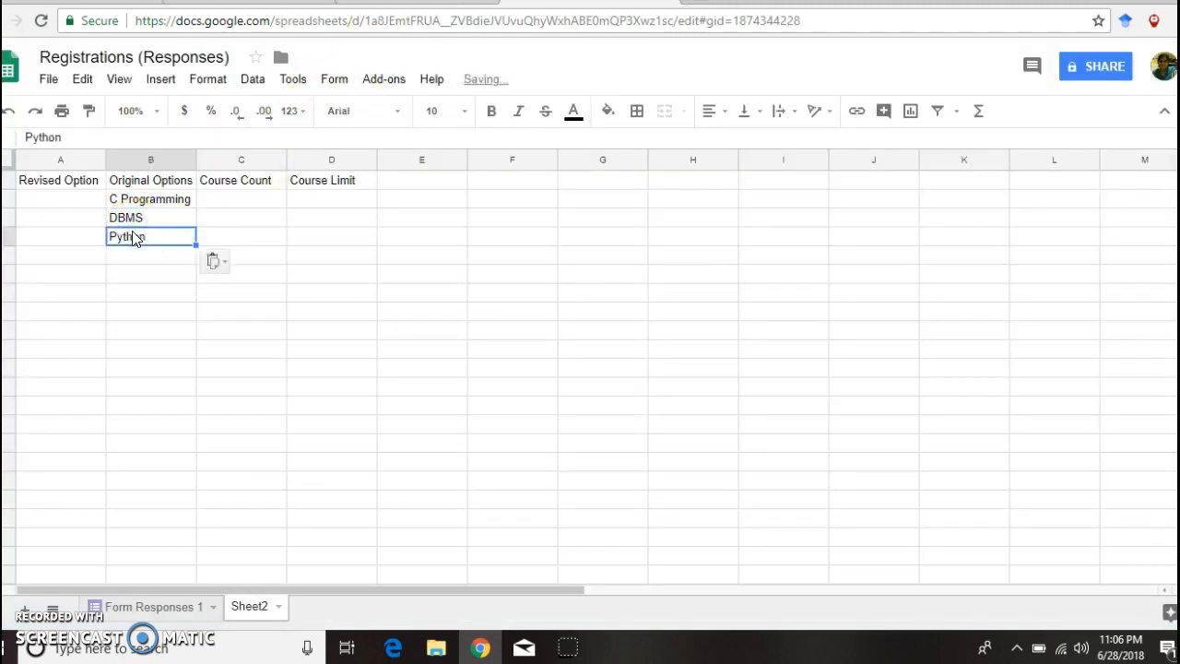
Step: Enter Course Limits of 30 for C Programming, 50 for DBMS and 30 for Python in D2–D4
click(322, 195)
text(30)
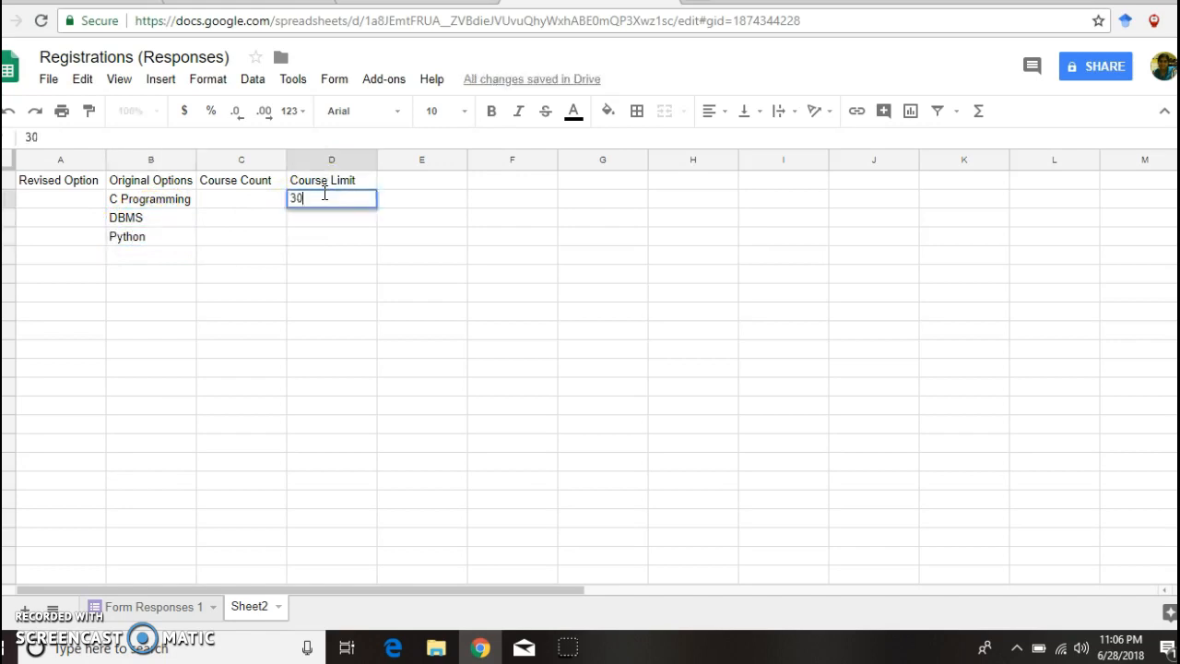
click(321, 239)
text(30)
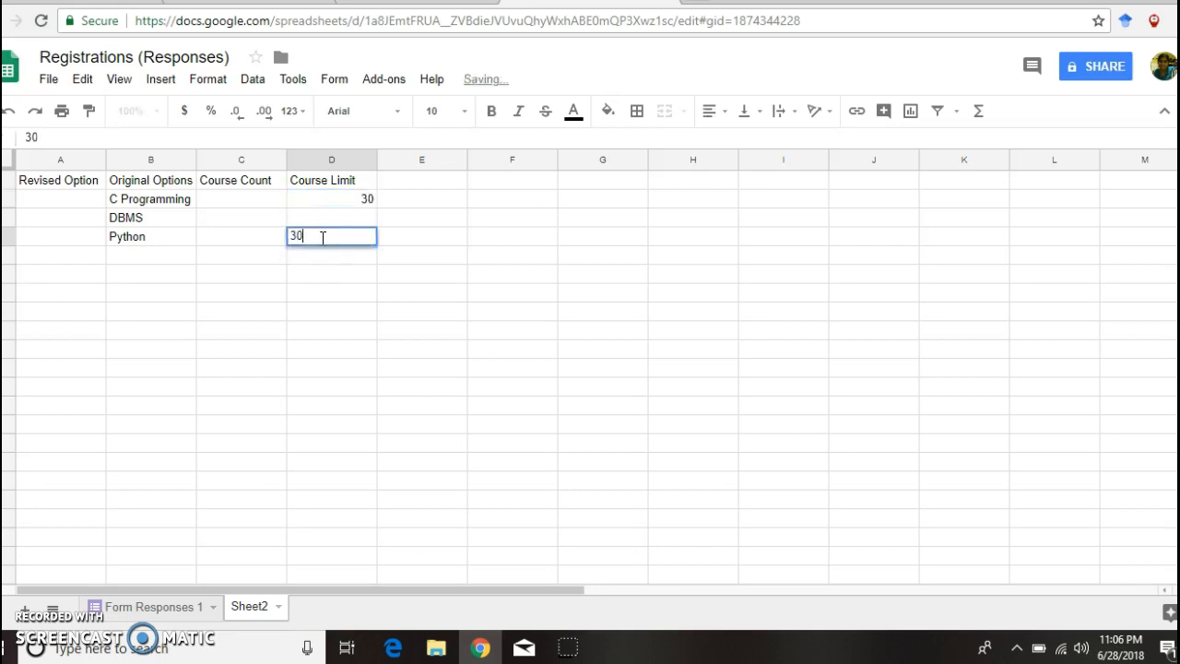
click(346, 221)
text(50)
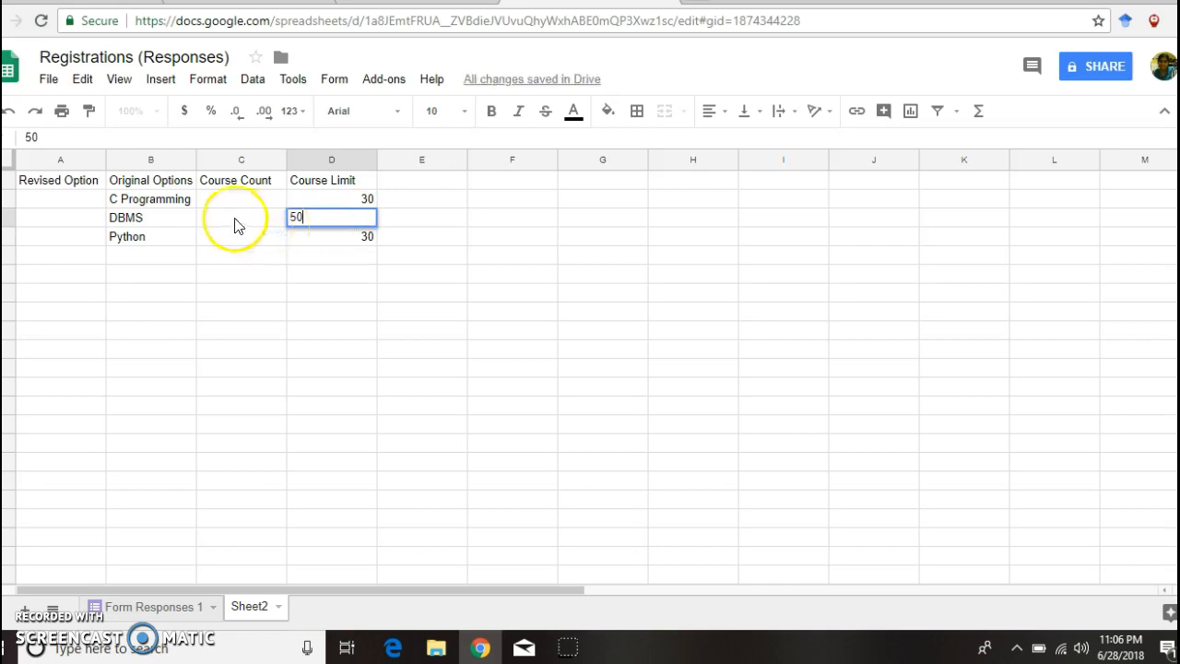
click(212, 204)
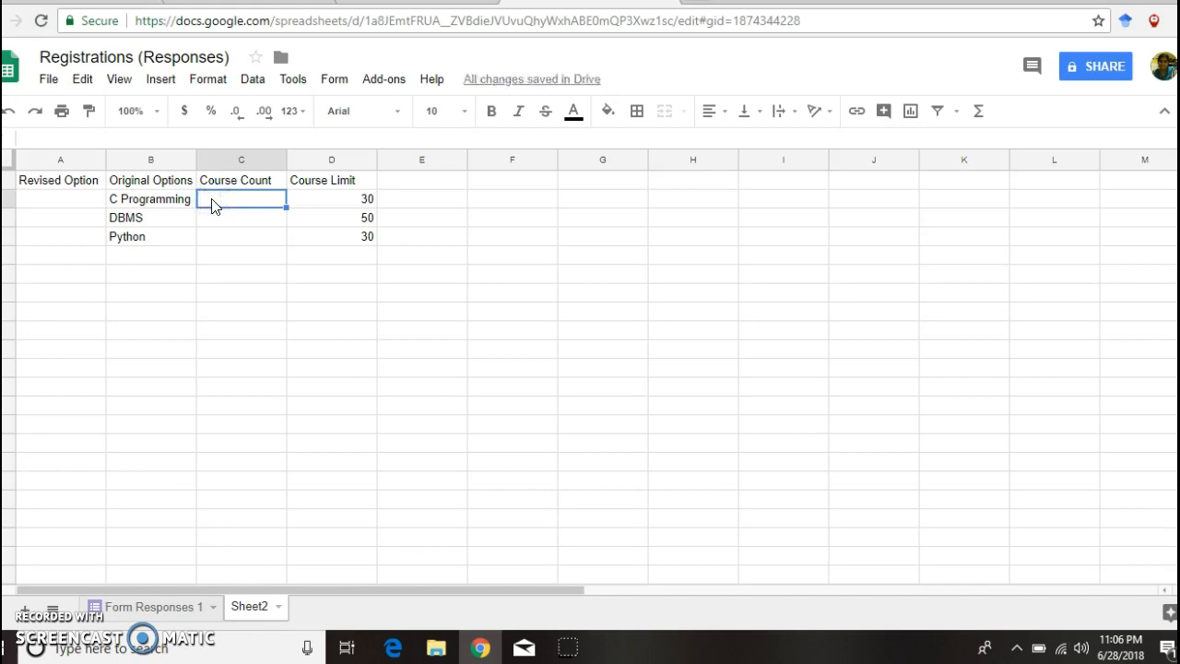
Step: Enter =countif('Form Responses 1'!D:D,B2) in C2 and fill it down to C4
text(=)
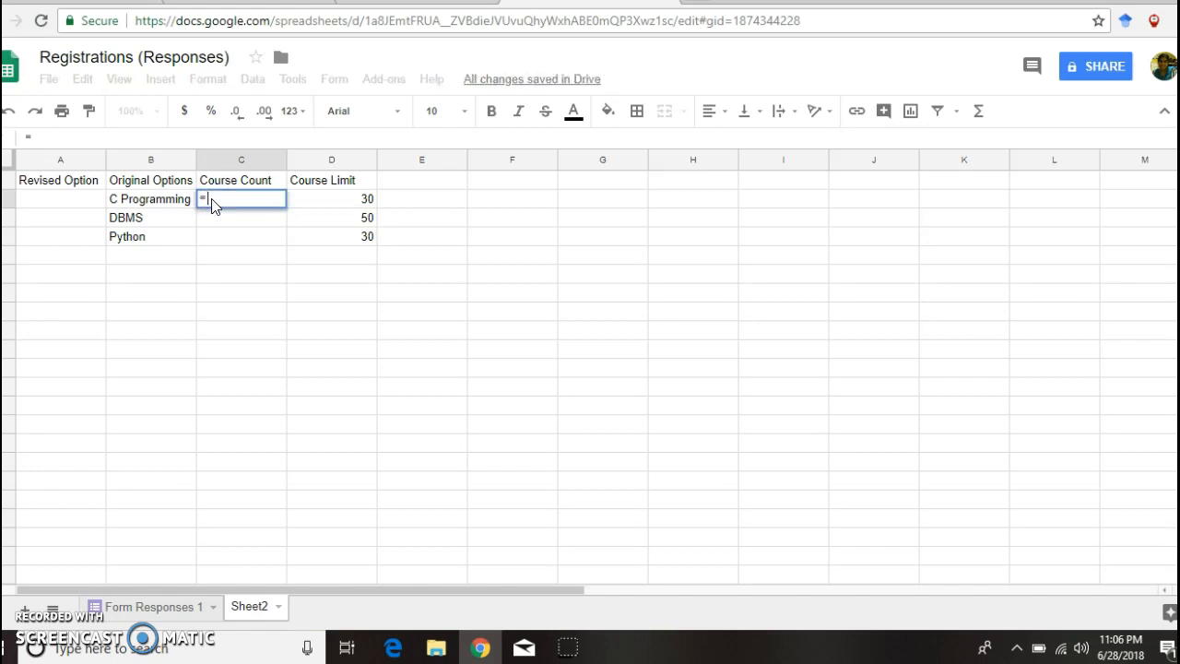
text(count)
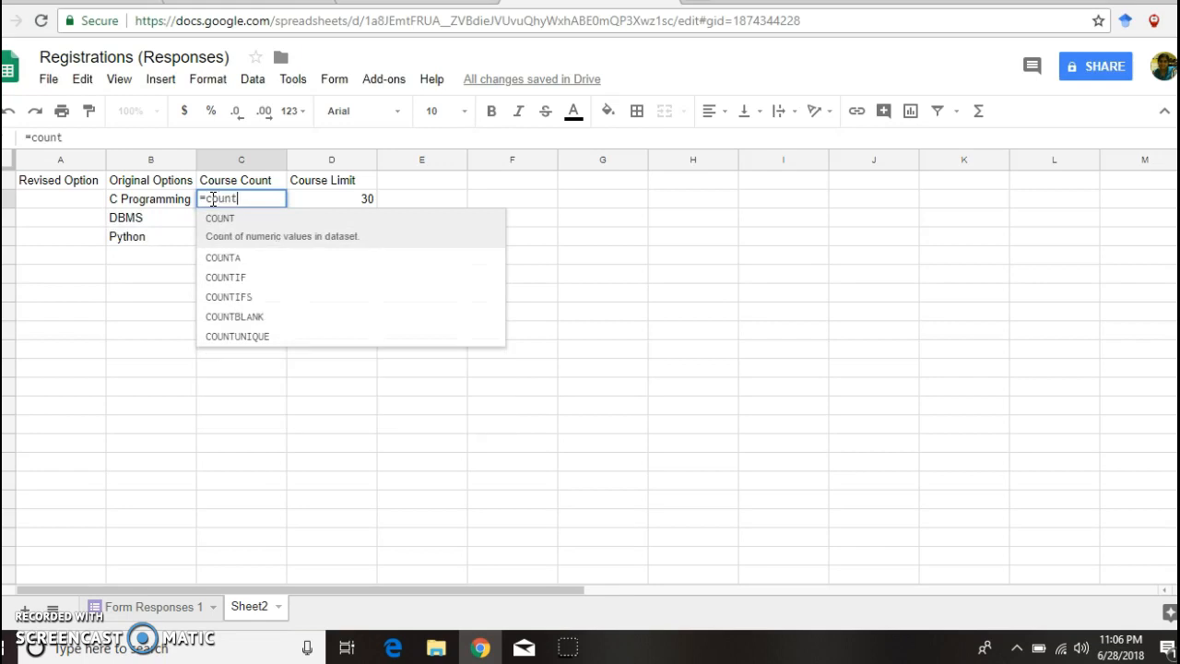
text(if)
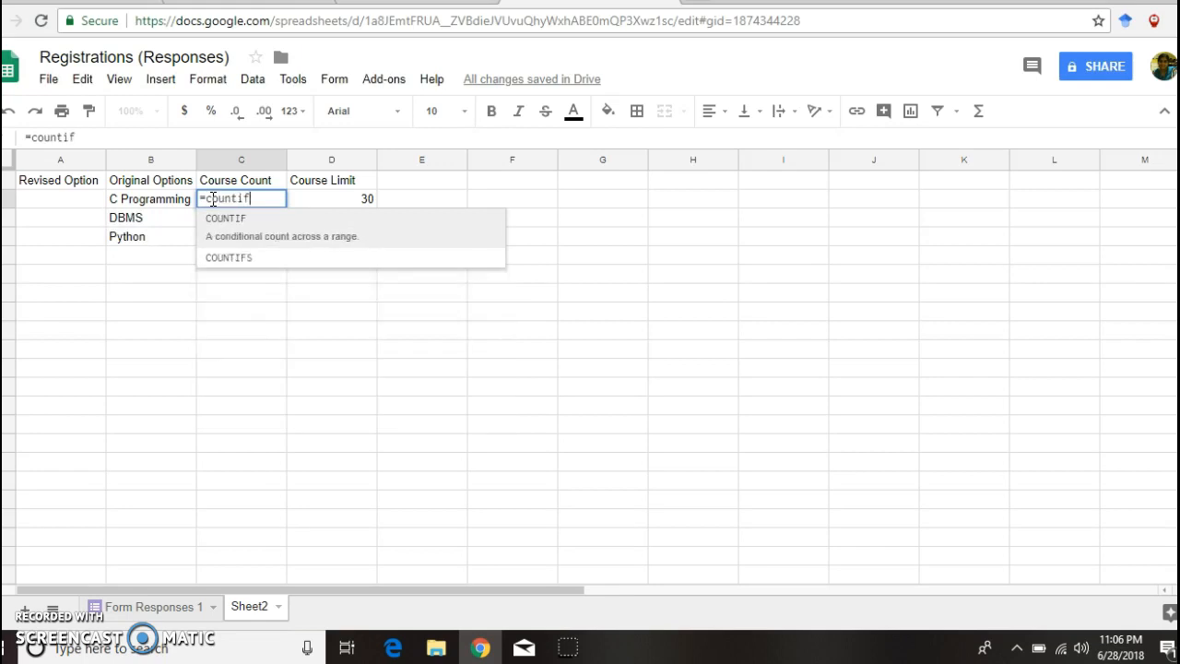
text(()
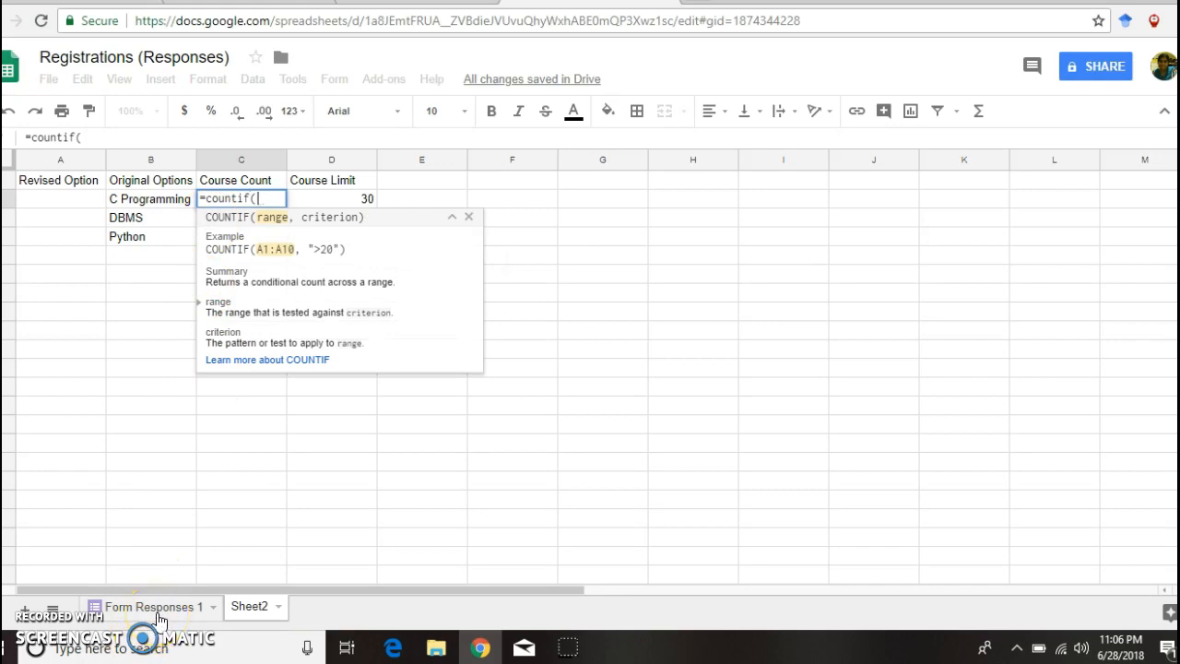
click(157, 609)
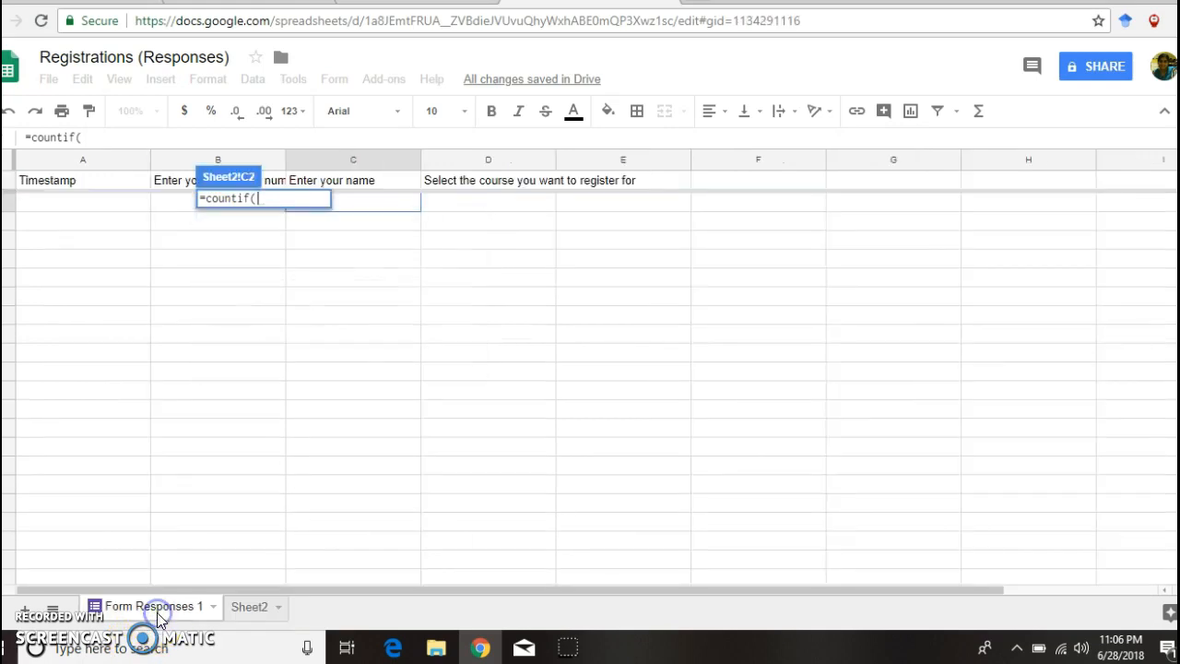
click(490, 162)
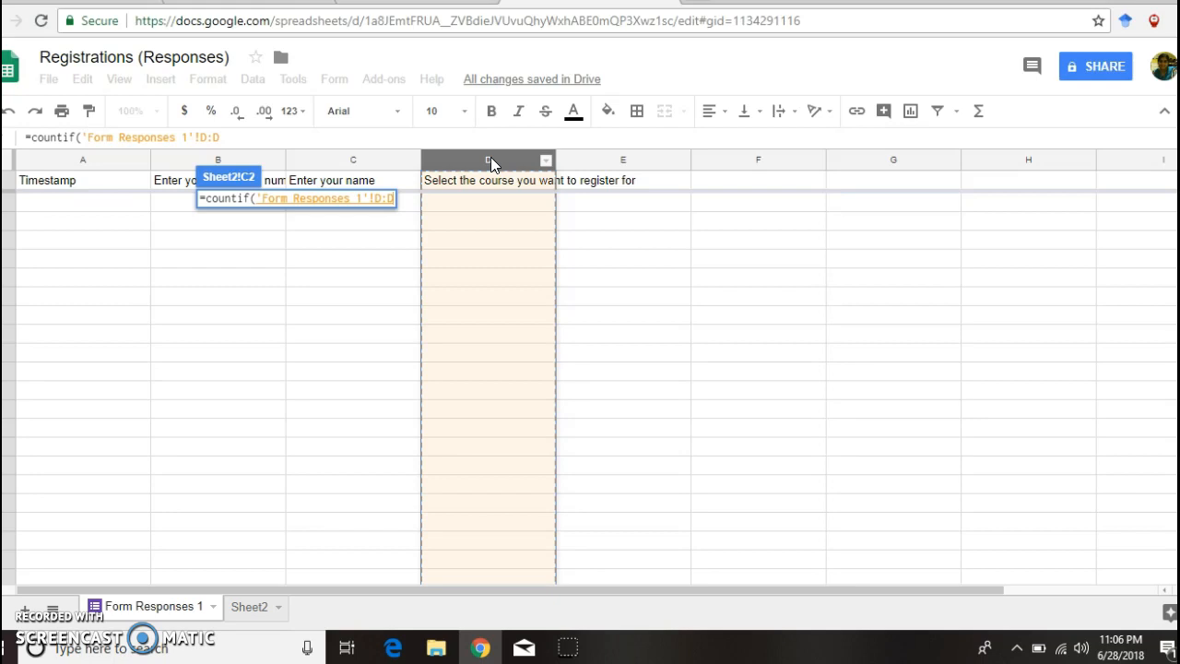
text(,)
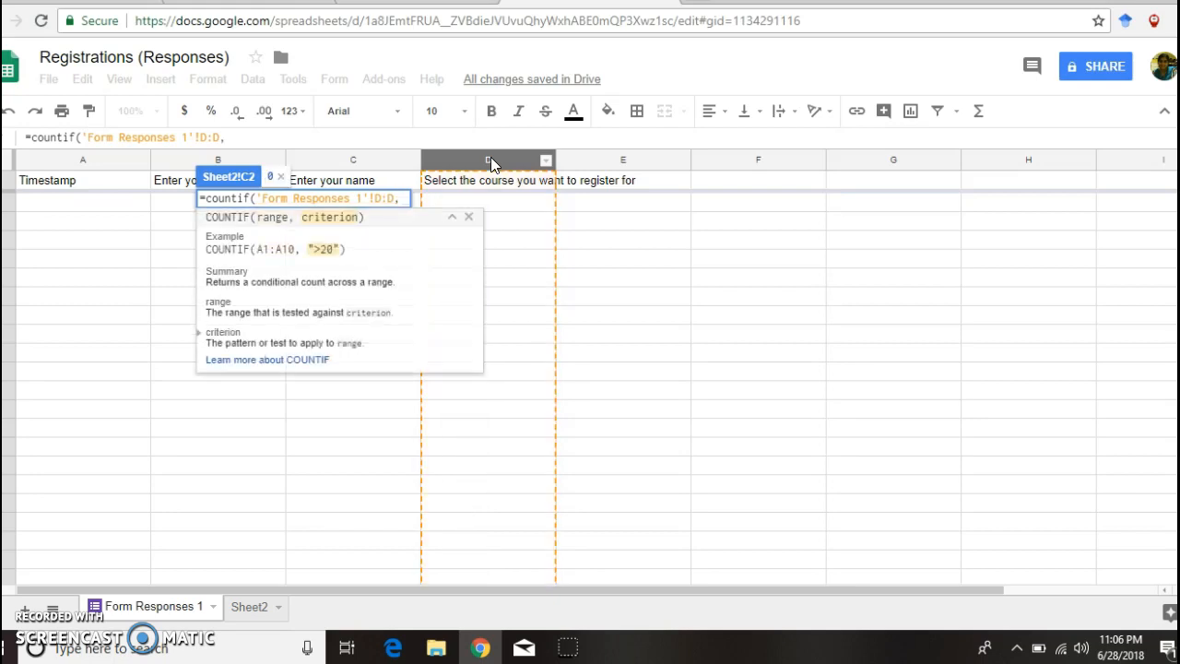
click(247, 606)
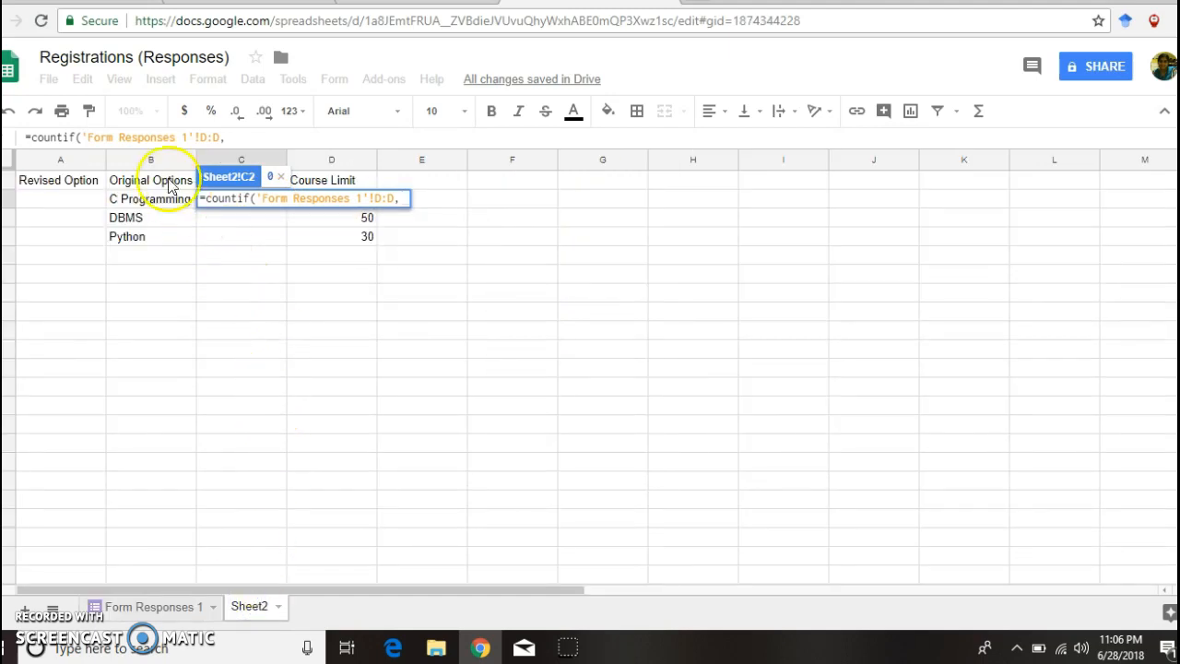
click(152, 201)
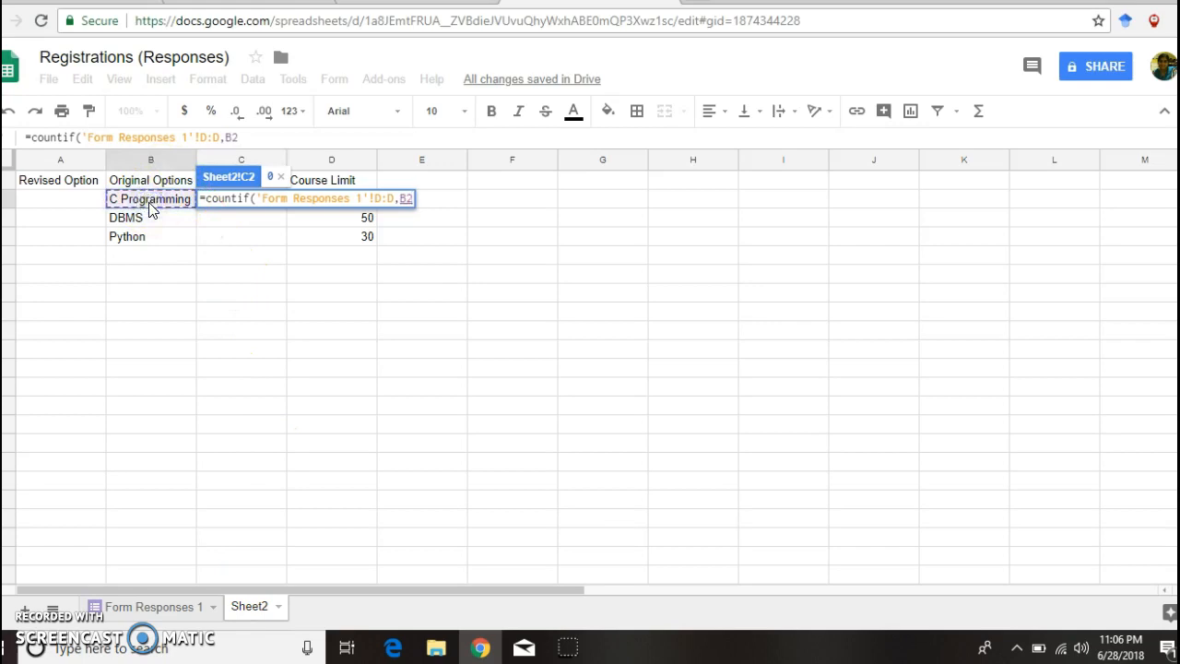
text())
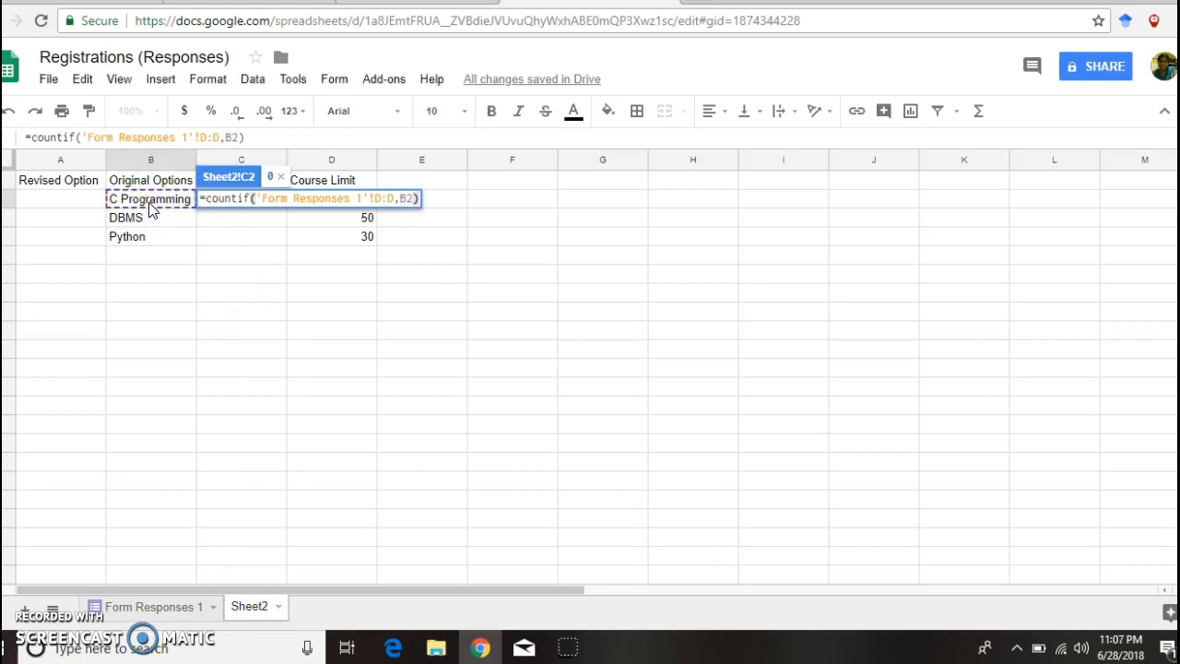
key(Return)
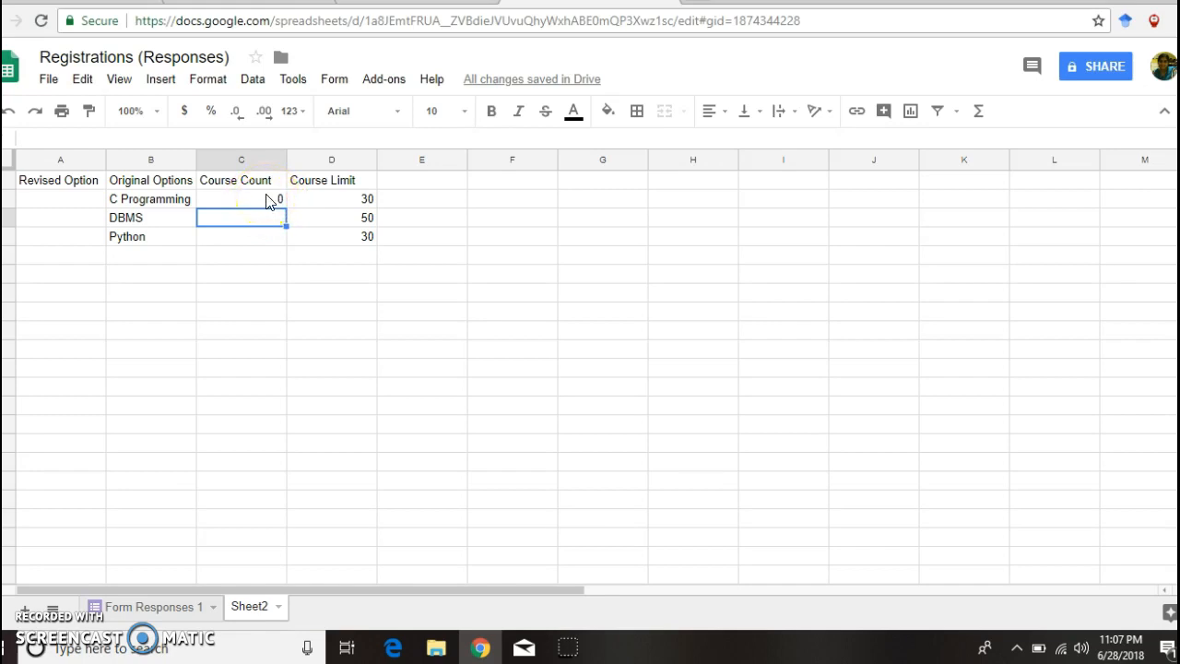
click(268, 201)
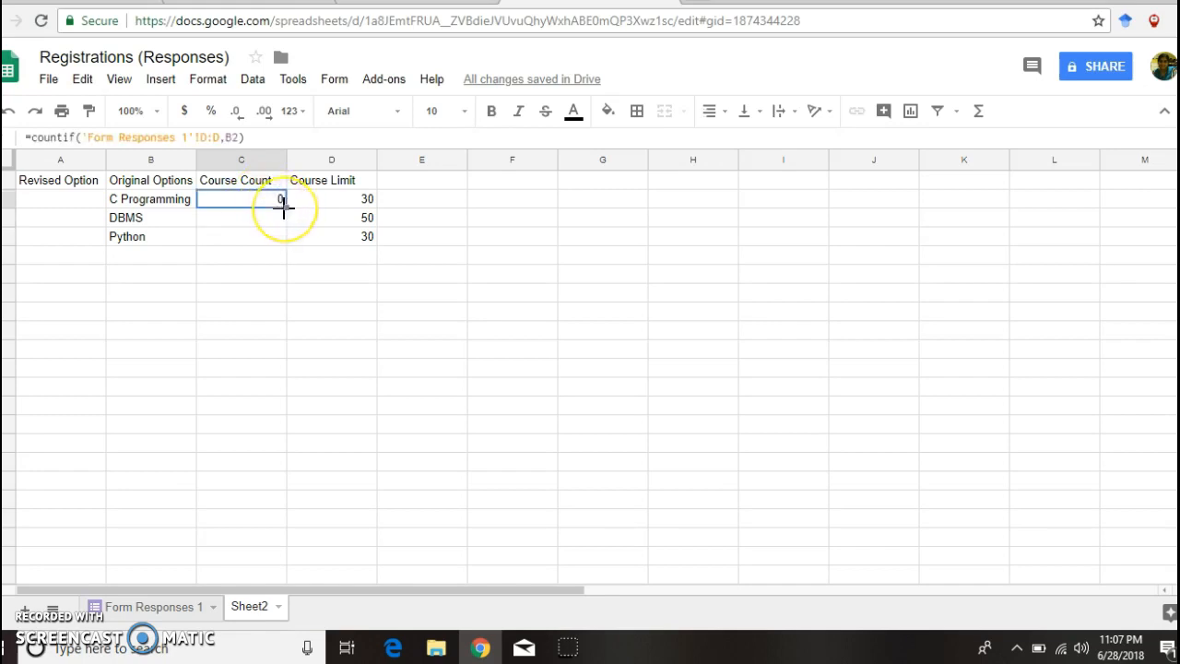
drag(284, 207, 286, 241)
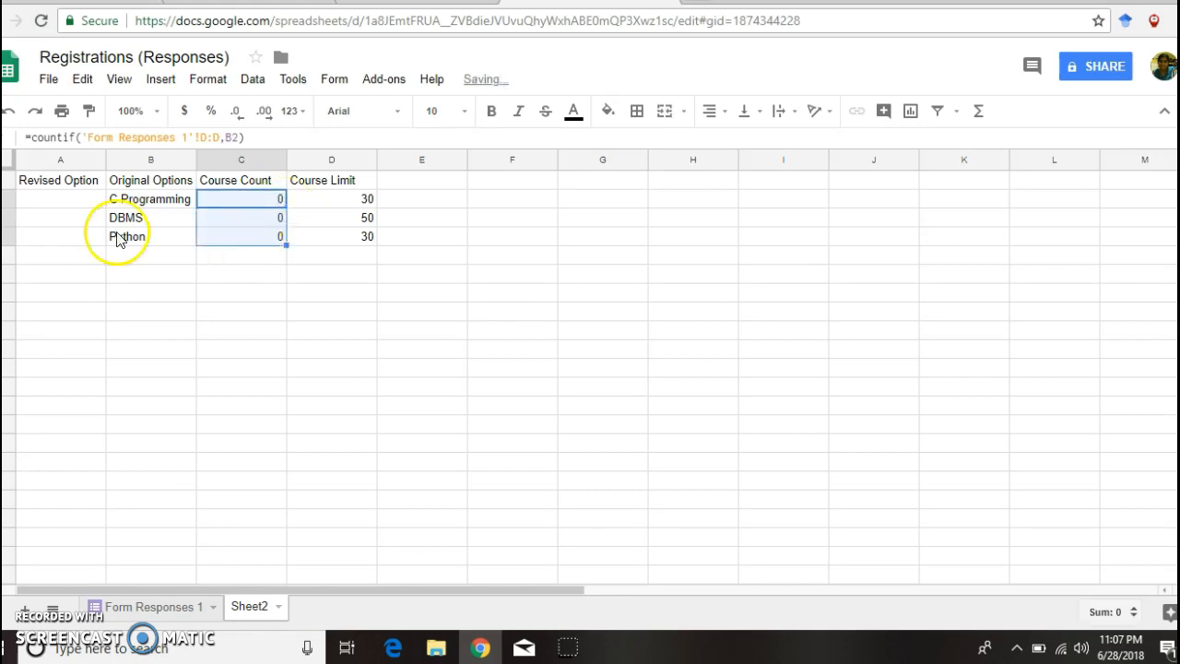
click(67, 201)
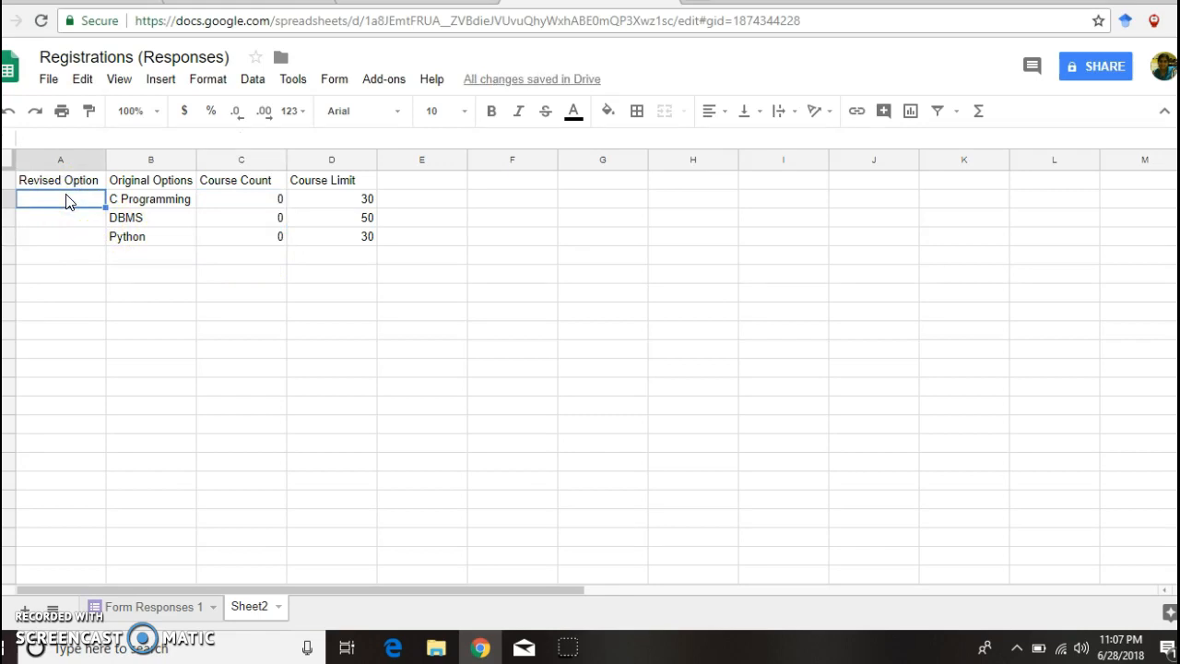
Step: Enter =if(C2<D2,B2,"Select Another COurse. this course is full") in cell A2
text(+)
key(BackSpace)
text(=if)
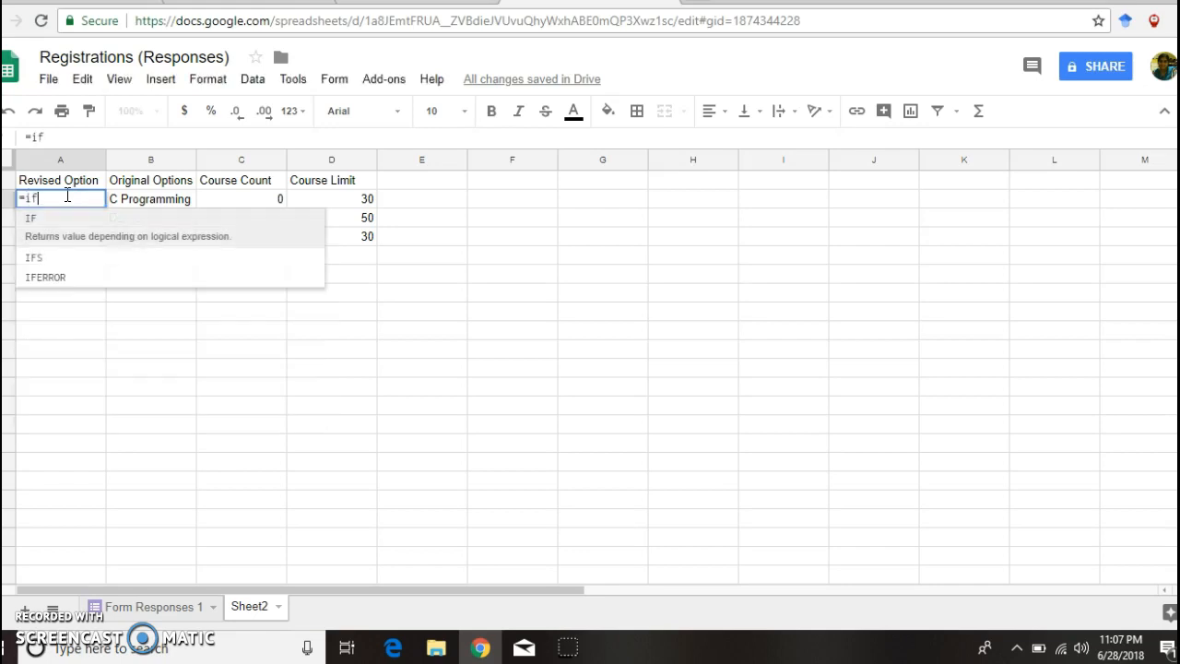
text(()
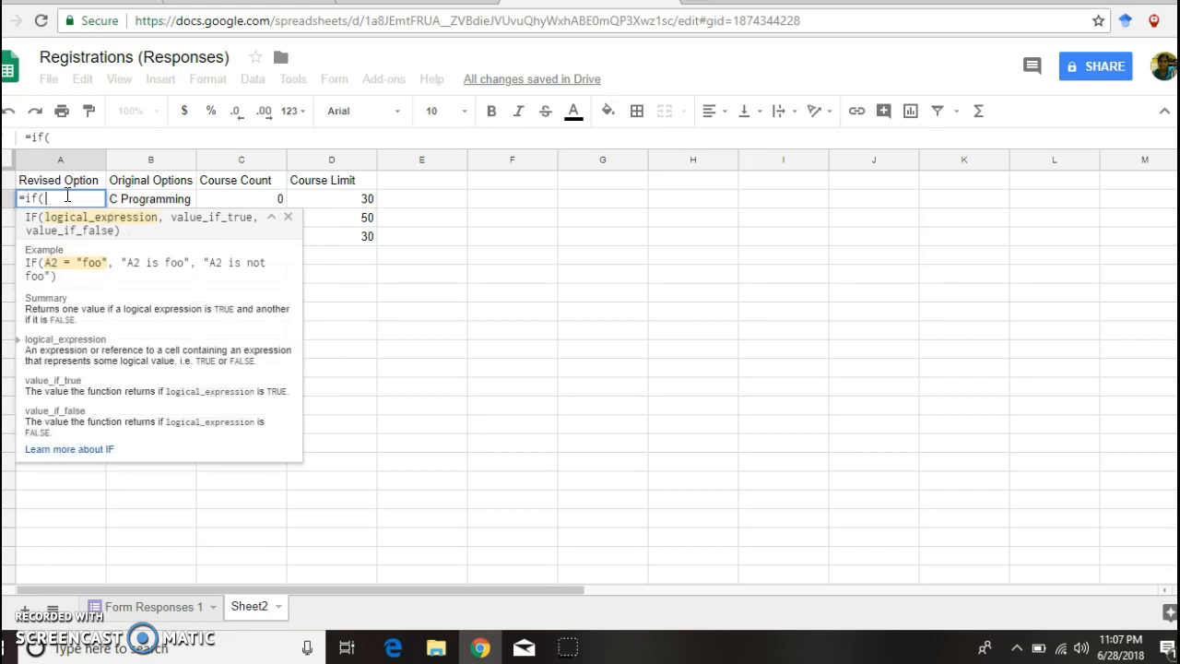
click(221, 197)
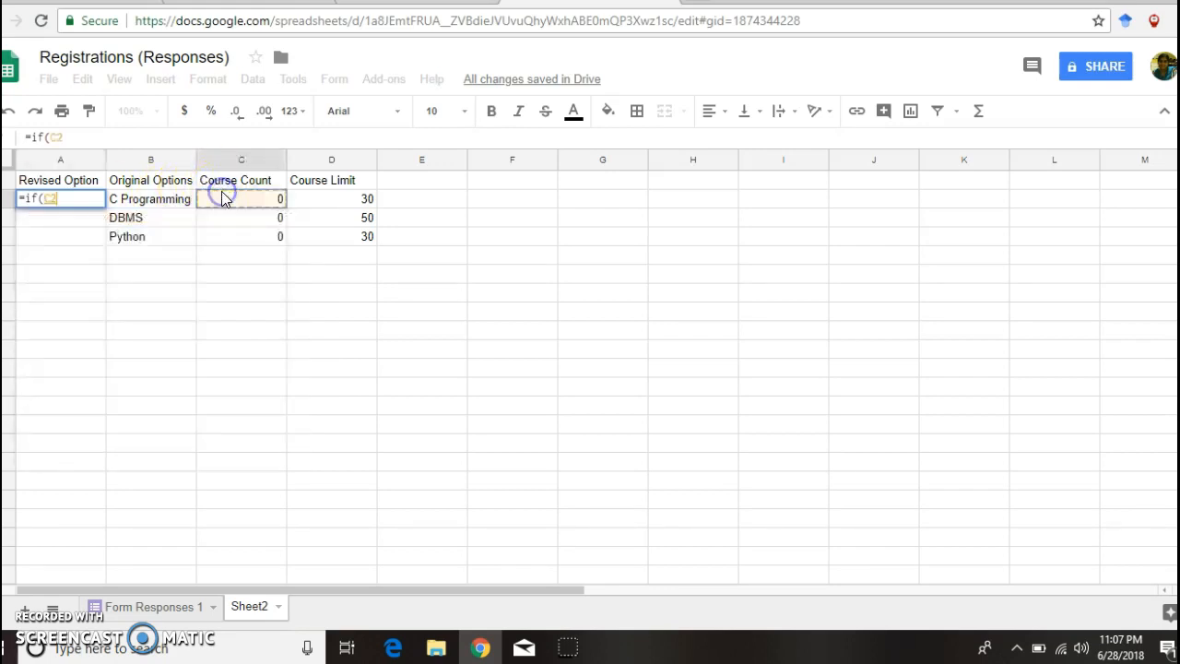
text(<)
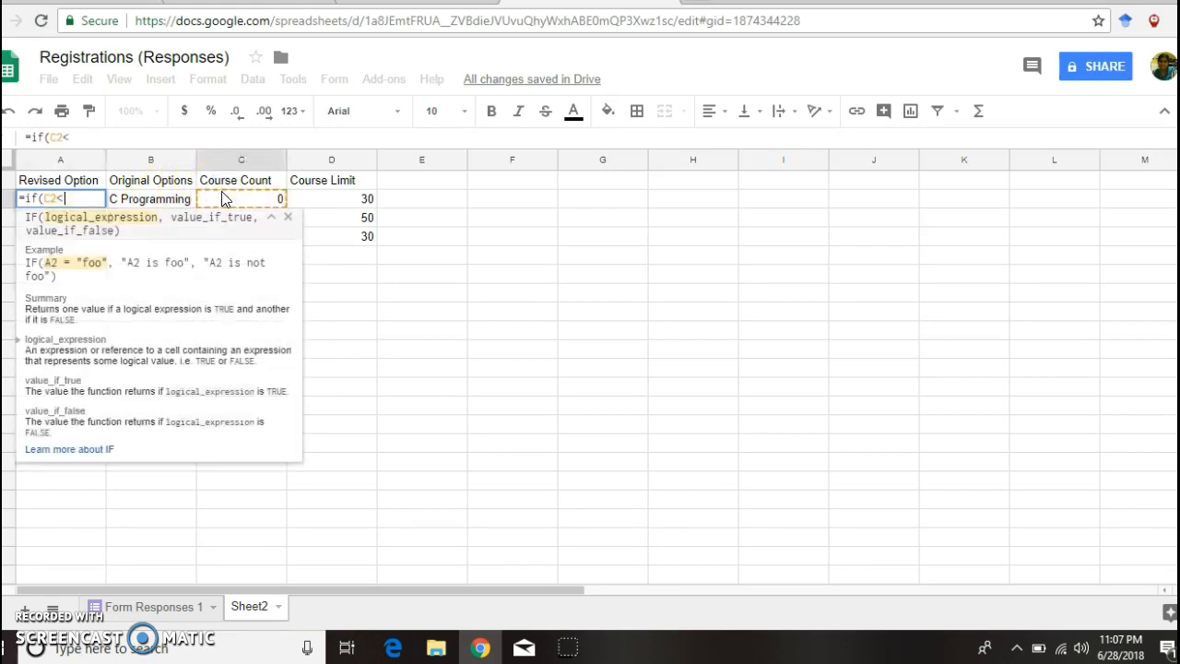
click(341, 203)
text(,)
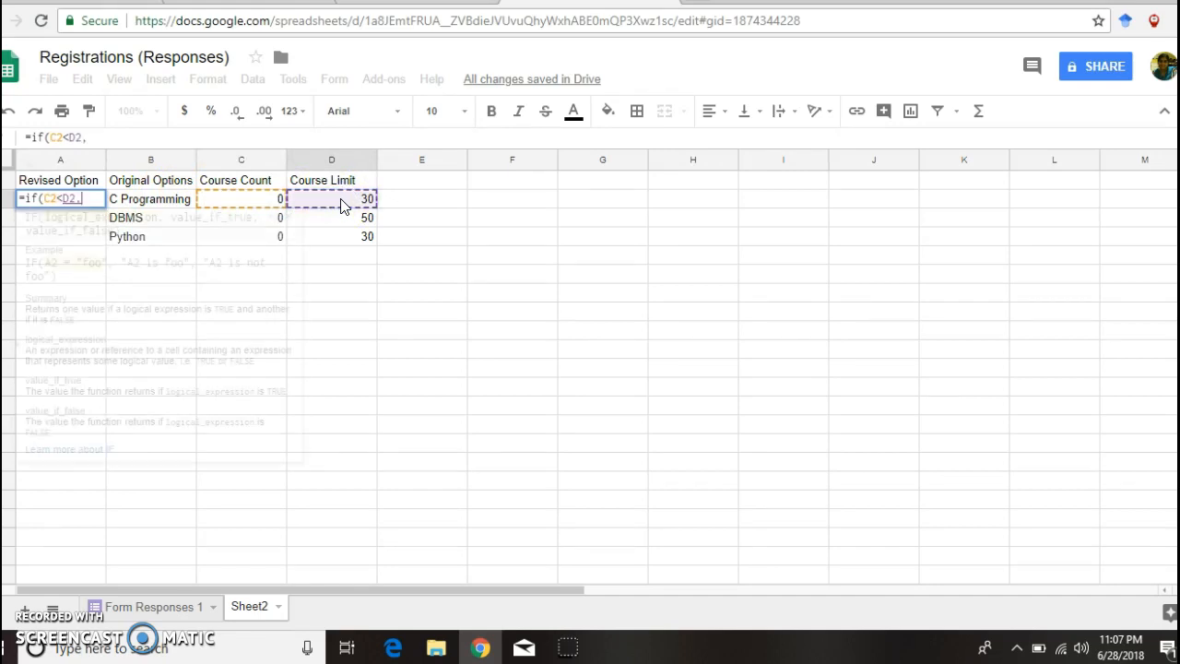
click(153, 201)
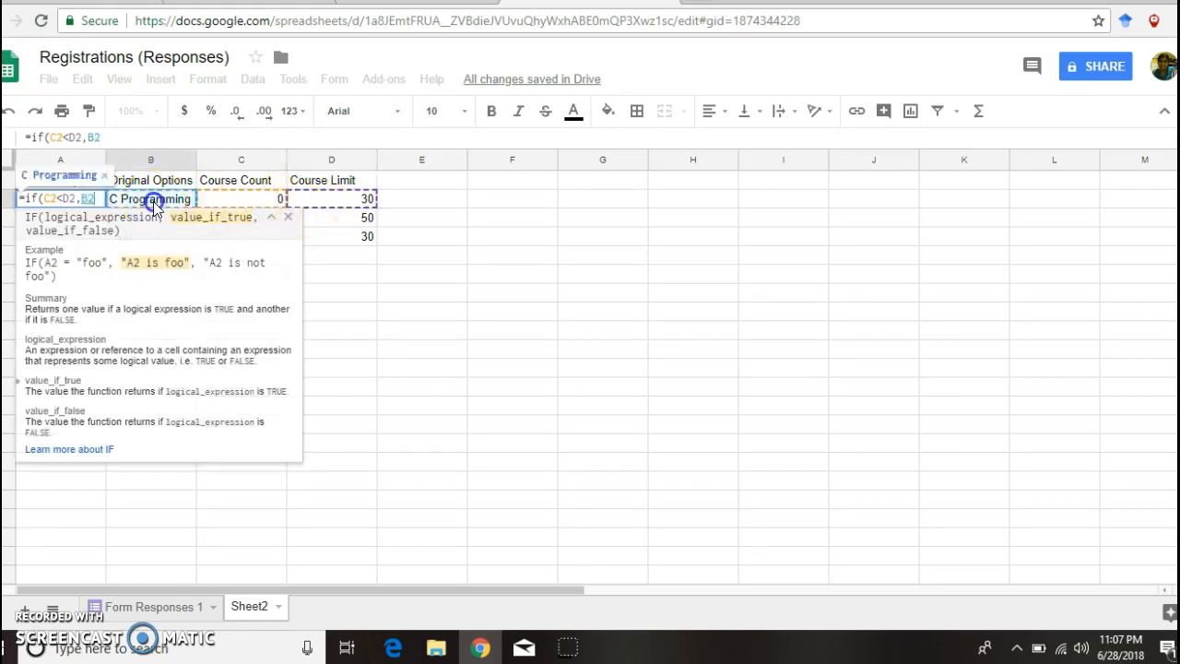
text(,)
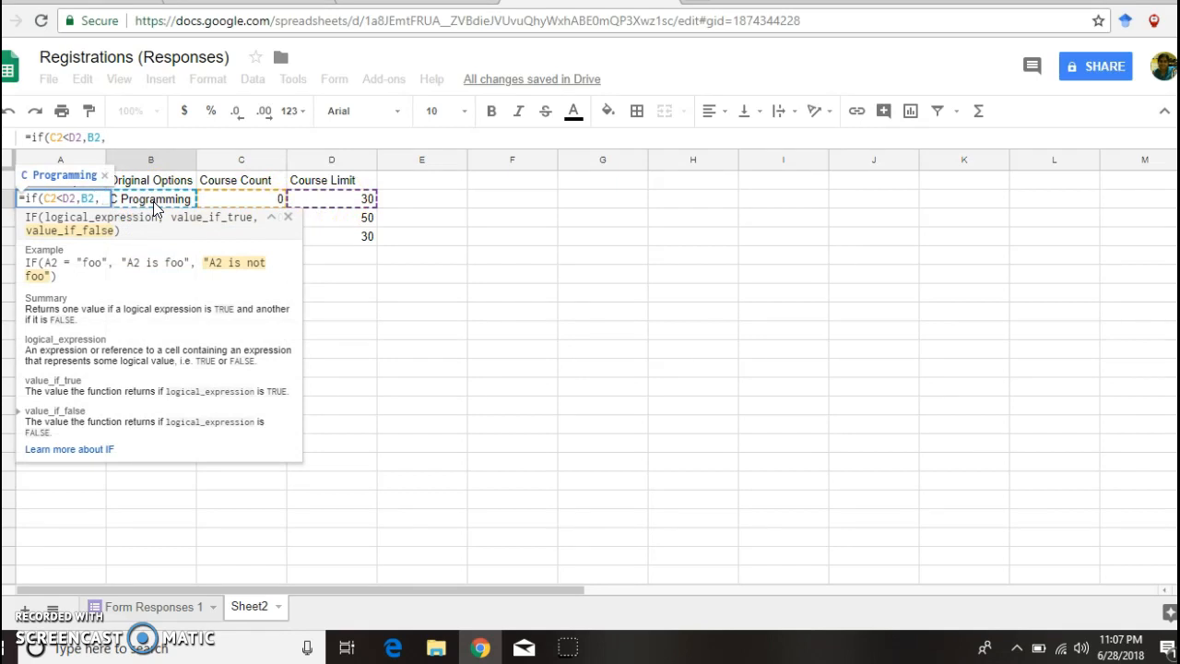
click(72, 198)
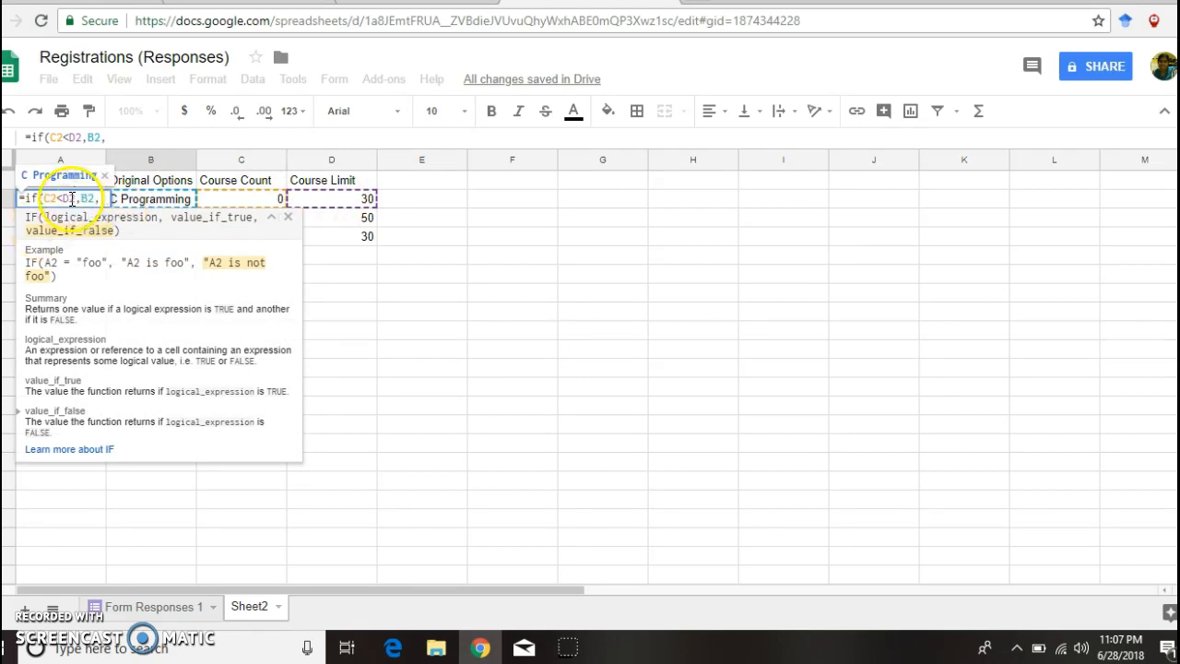
click(92, 198)
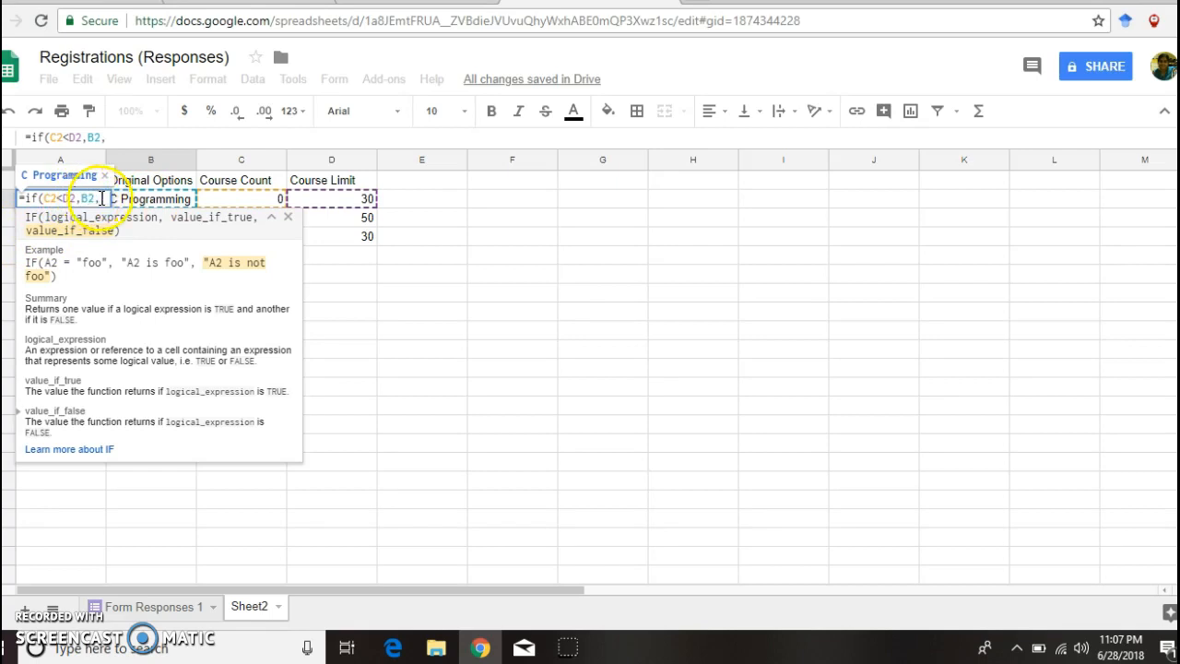
click(100, 198)
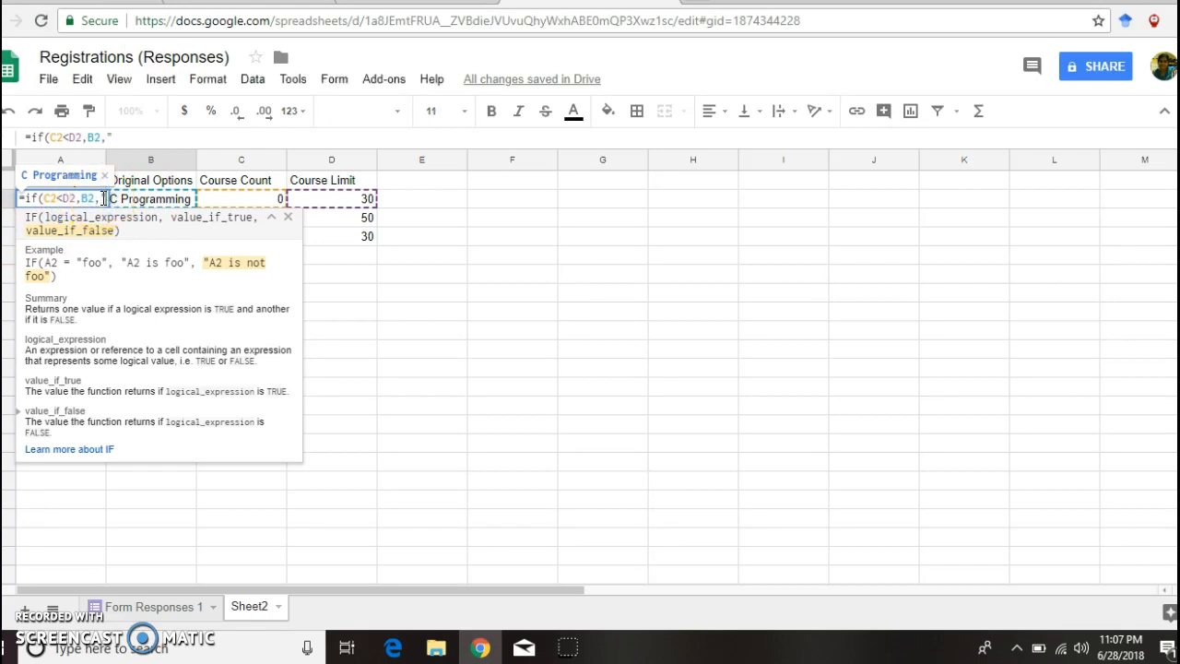
text("Select Anothe)
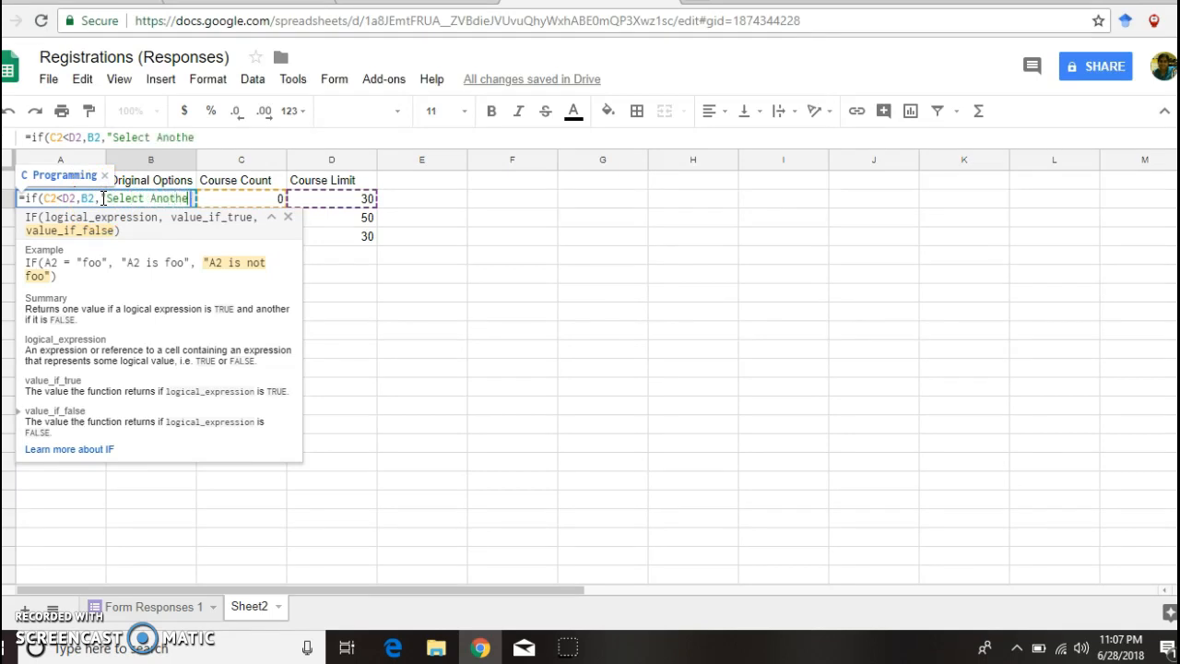
text(r COurse)
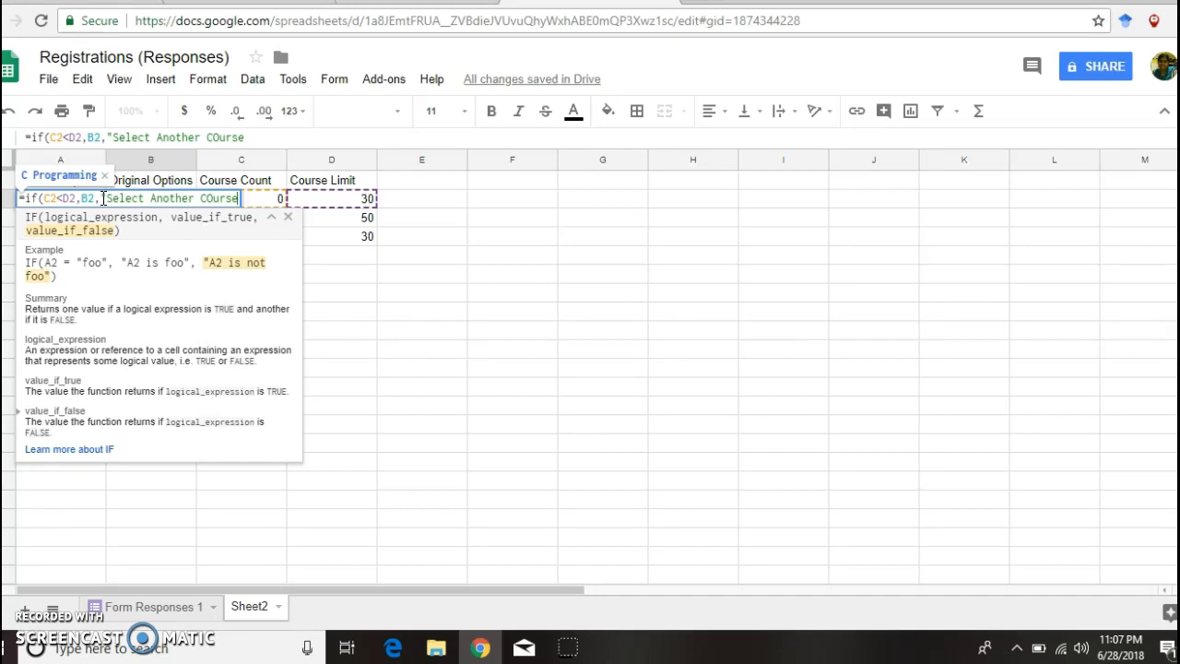
text(. th)
text(is )
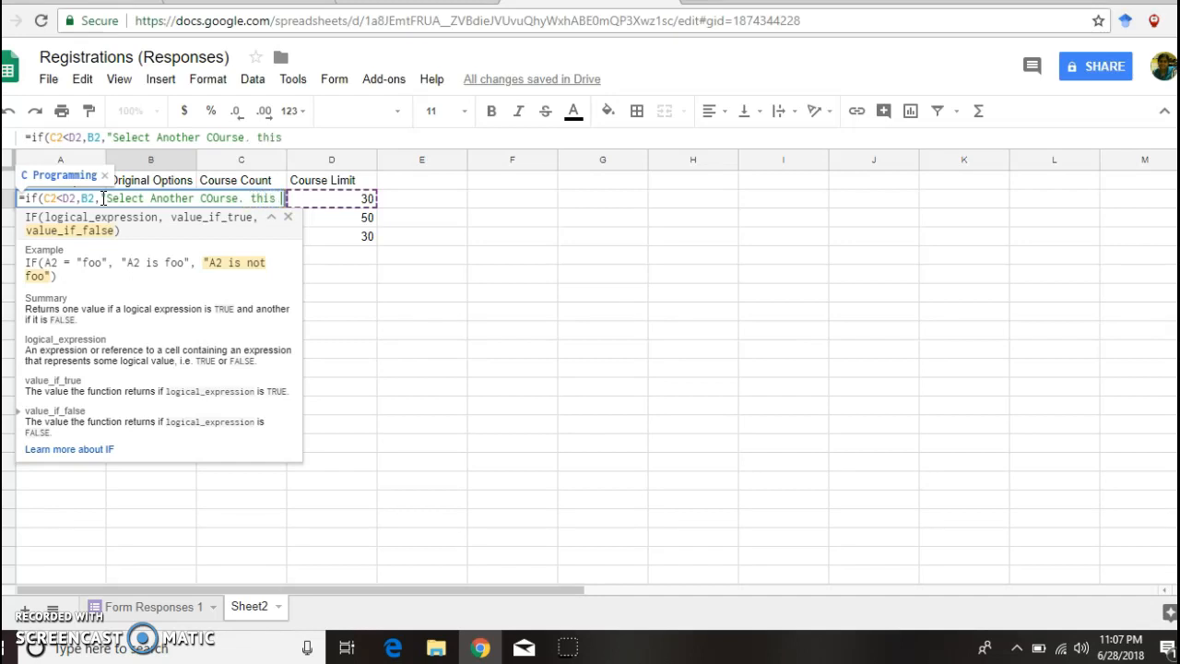
text(course is)
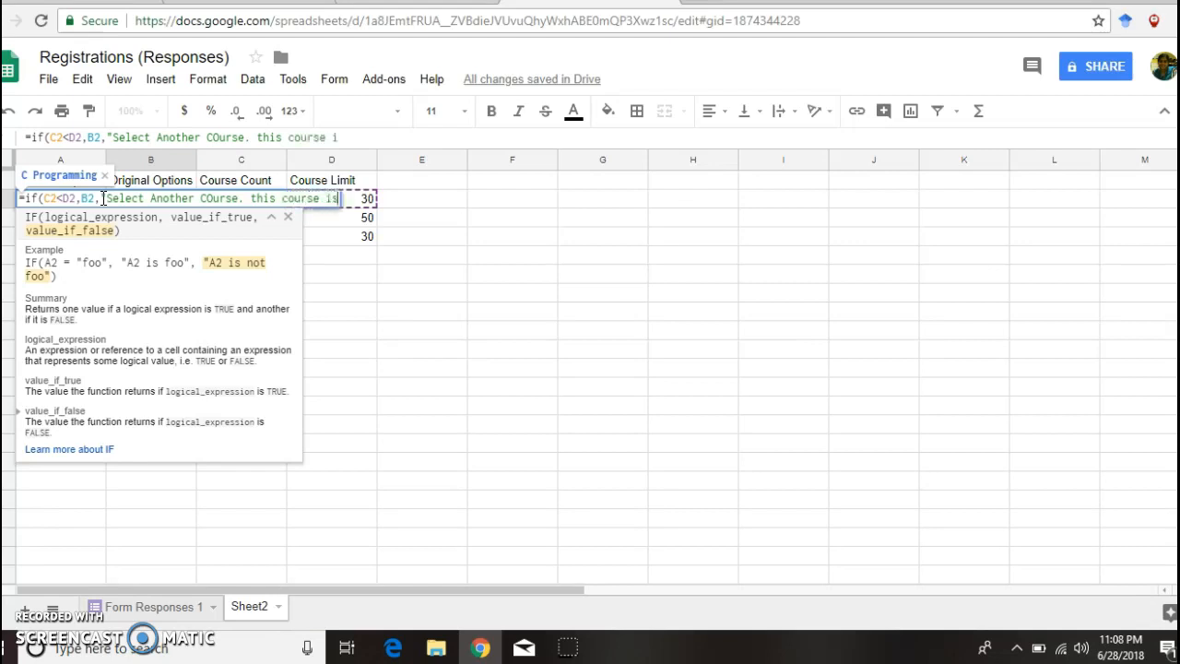
text( full")
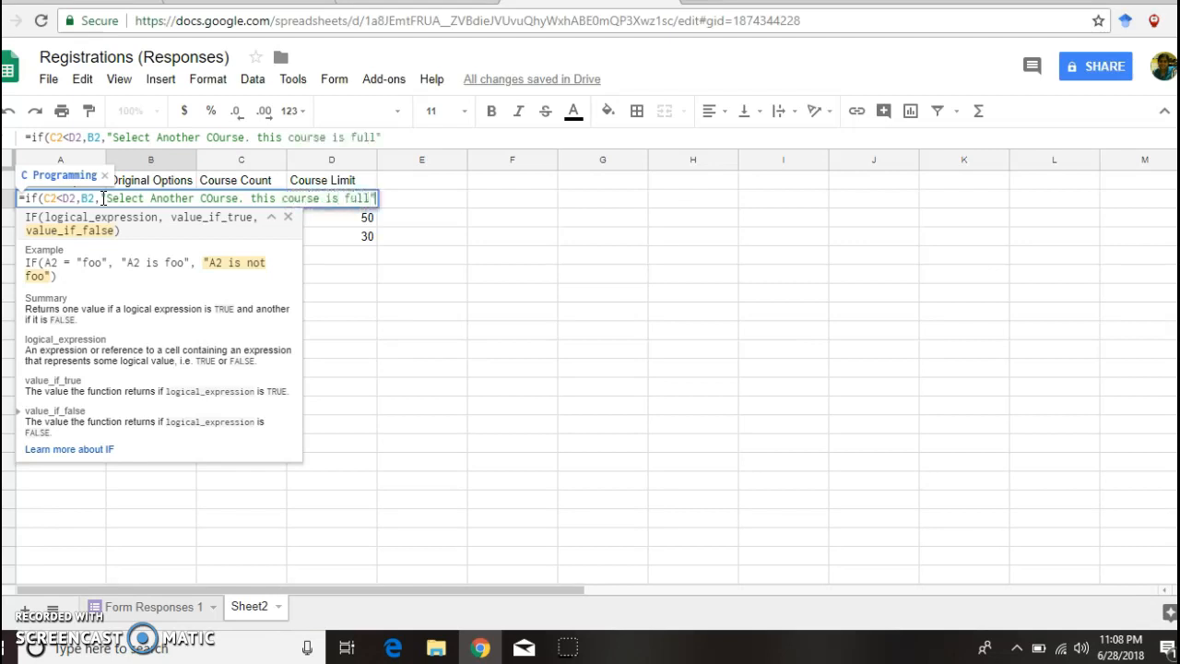
click(275, 201)
key(Return)
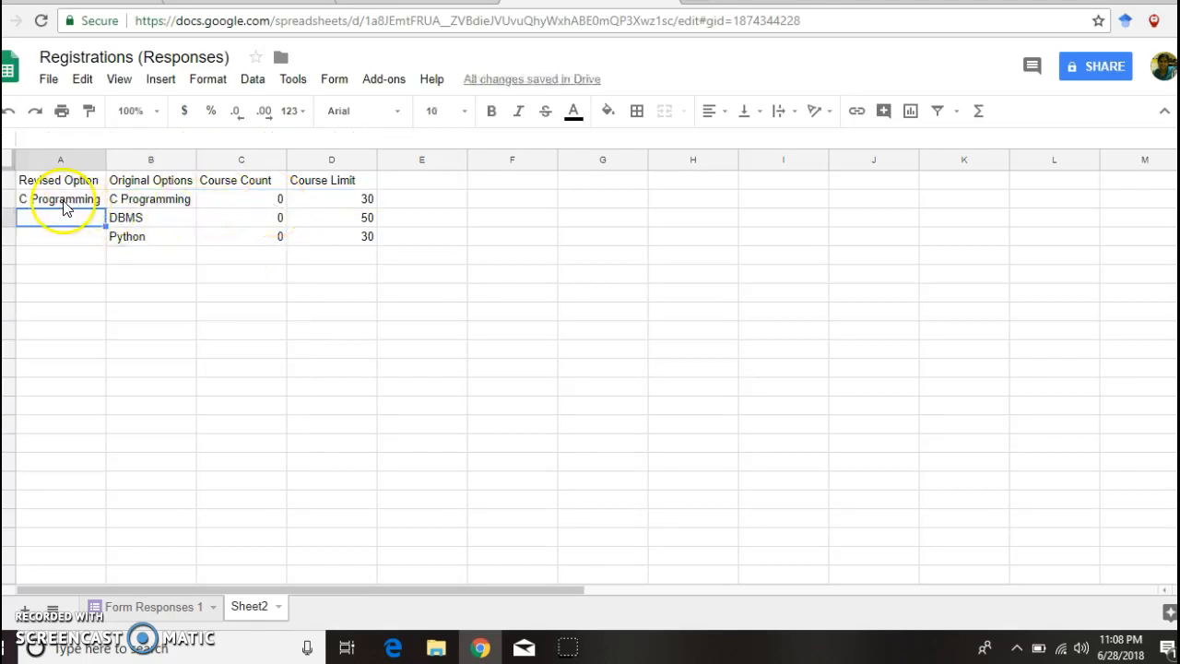
Step: Fill the A2 IF formula down to A4, then go back to the Registrations form
click(64, 202)
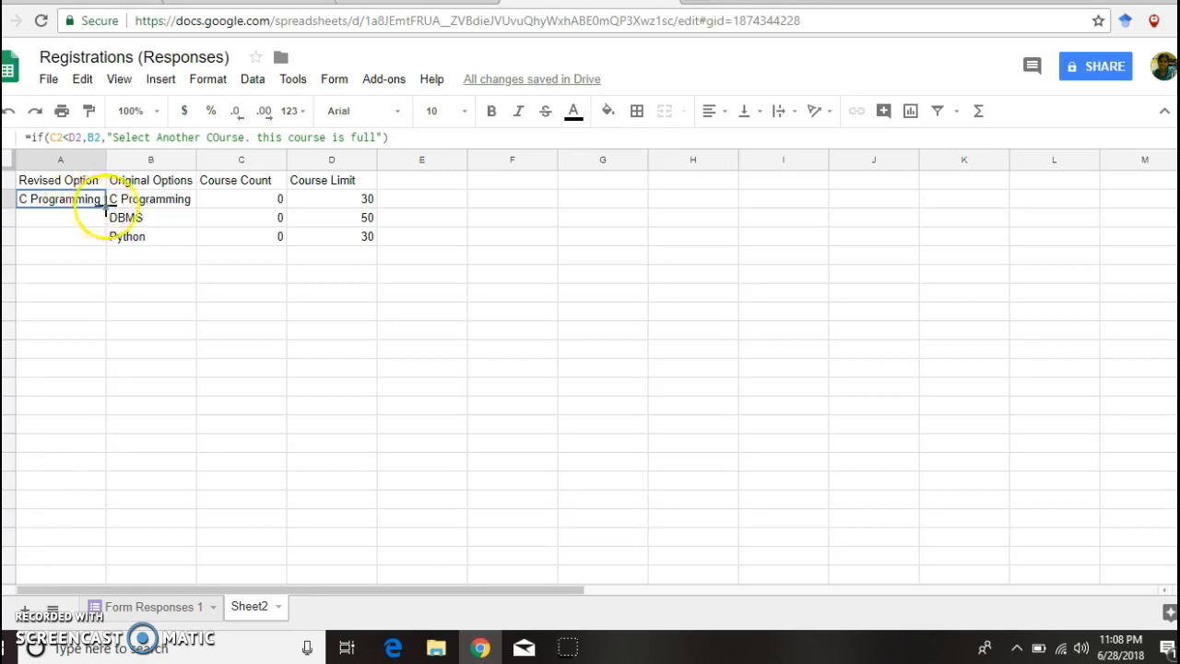
drag(105, 210, 107, 236)
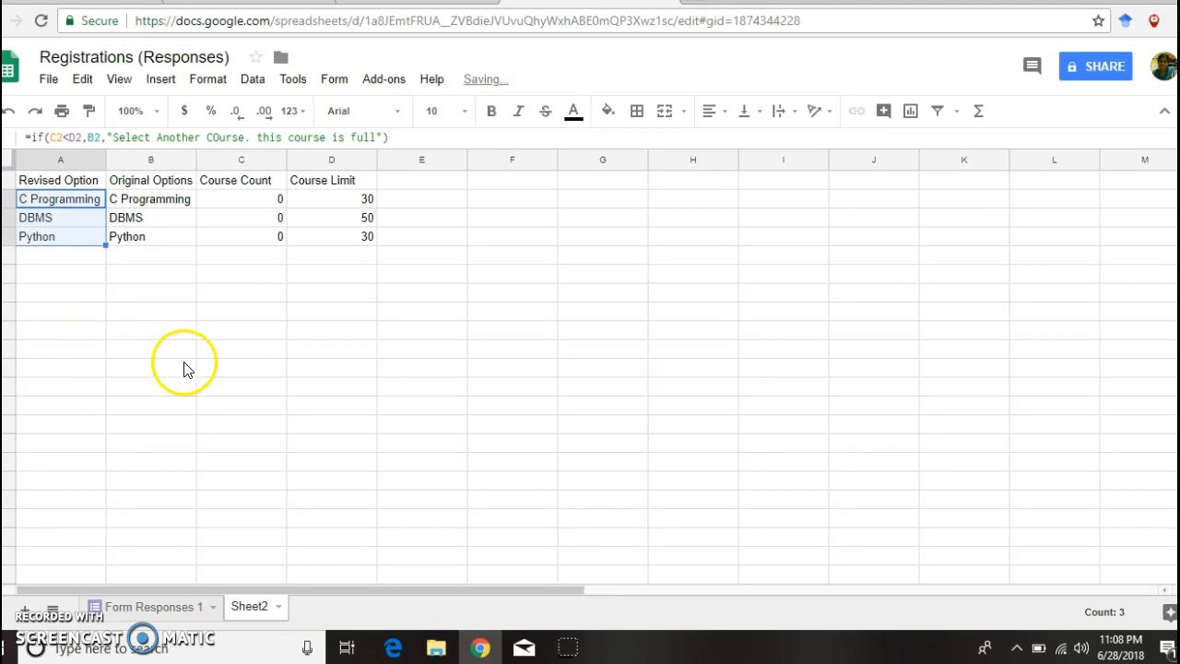
click(221, 2)
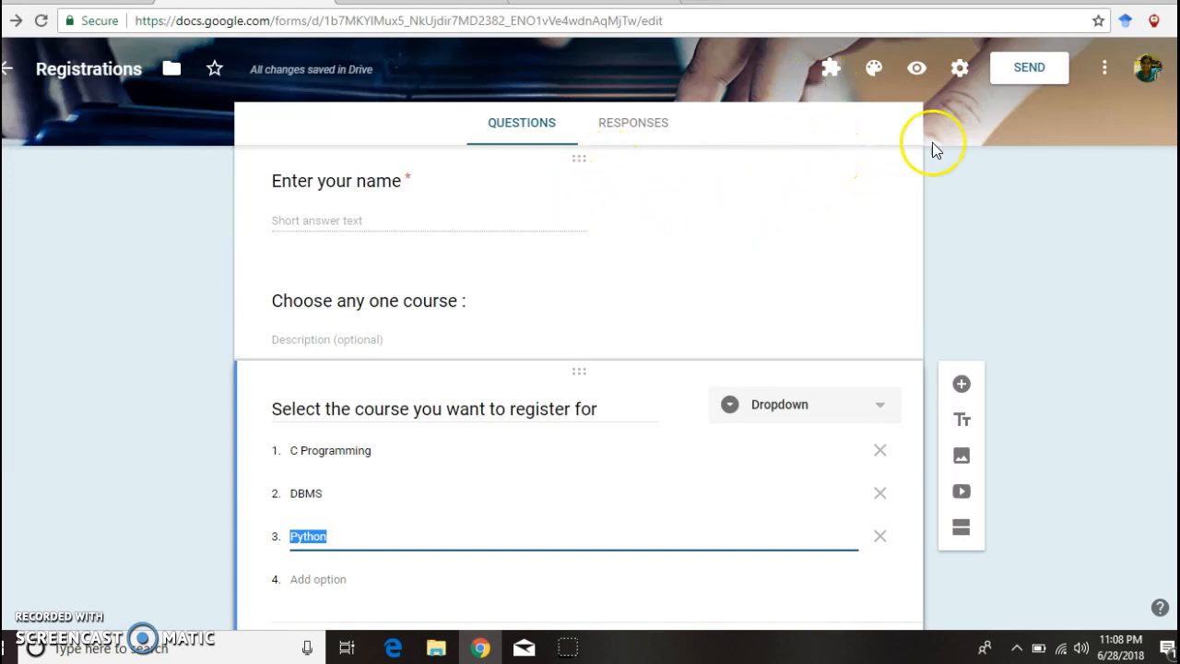
Step: Search the Google Forms Add-ons store for formranger
click(1102, 78)
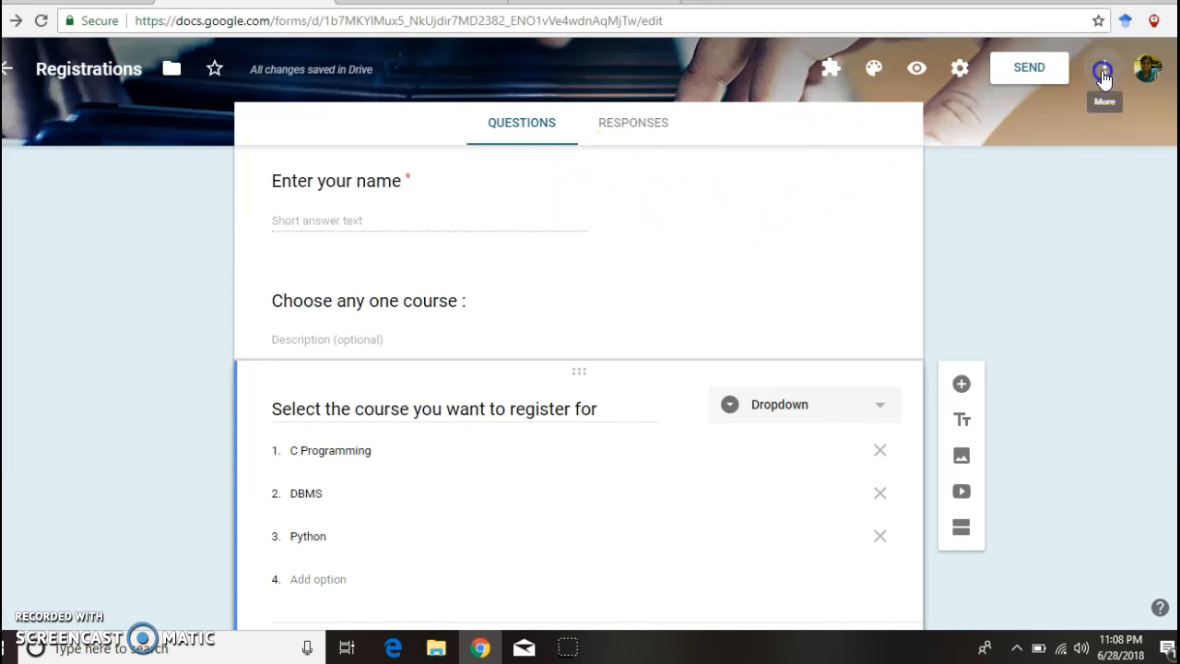
click(1012, 408)
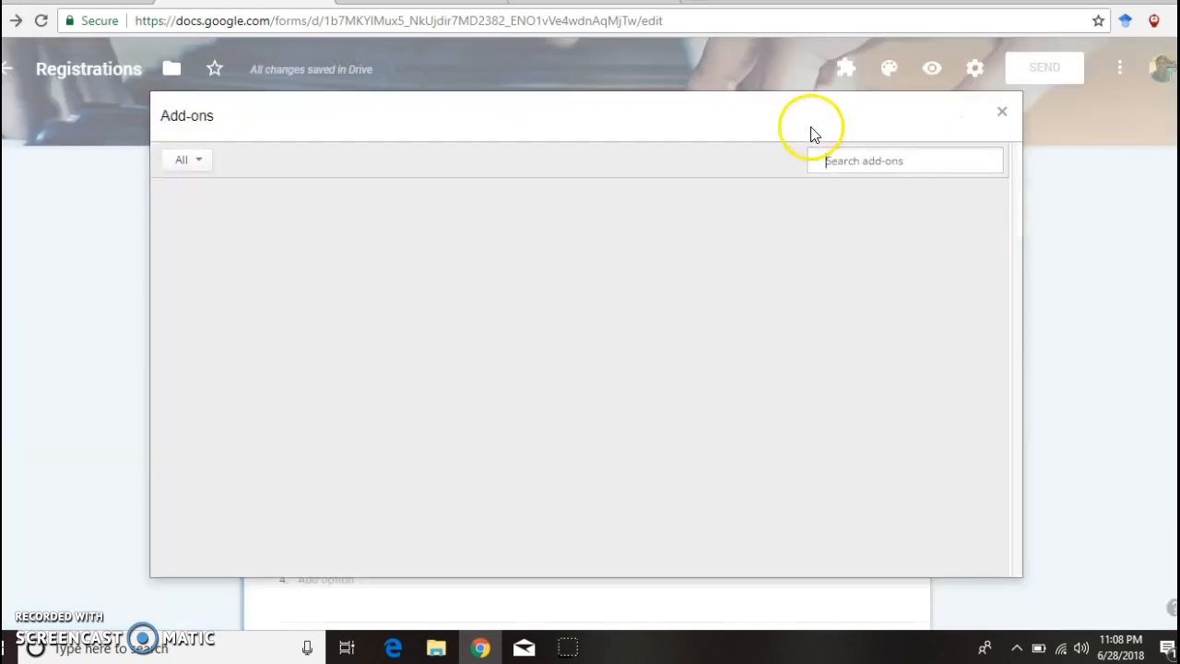
text(formranger)
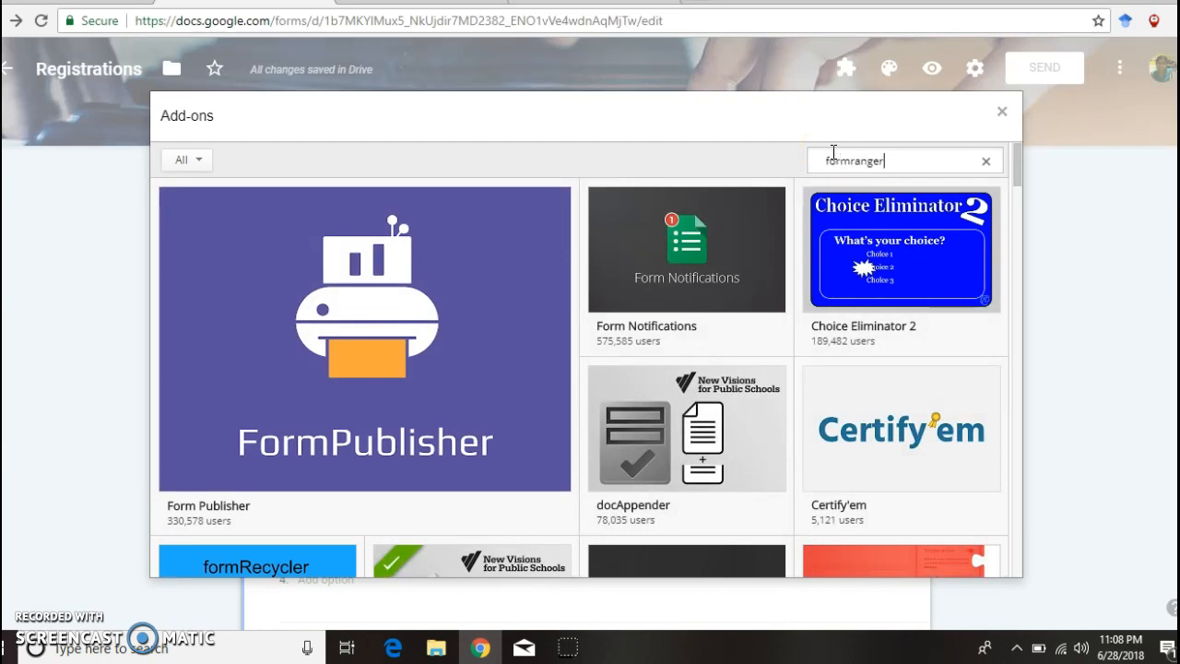
mouse_move(780, 208)
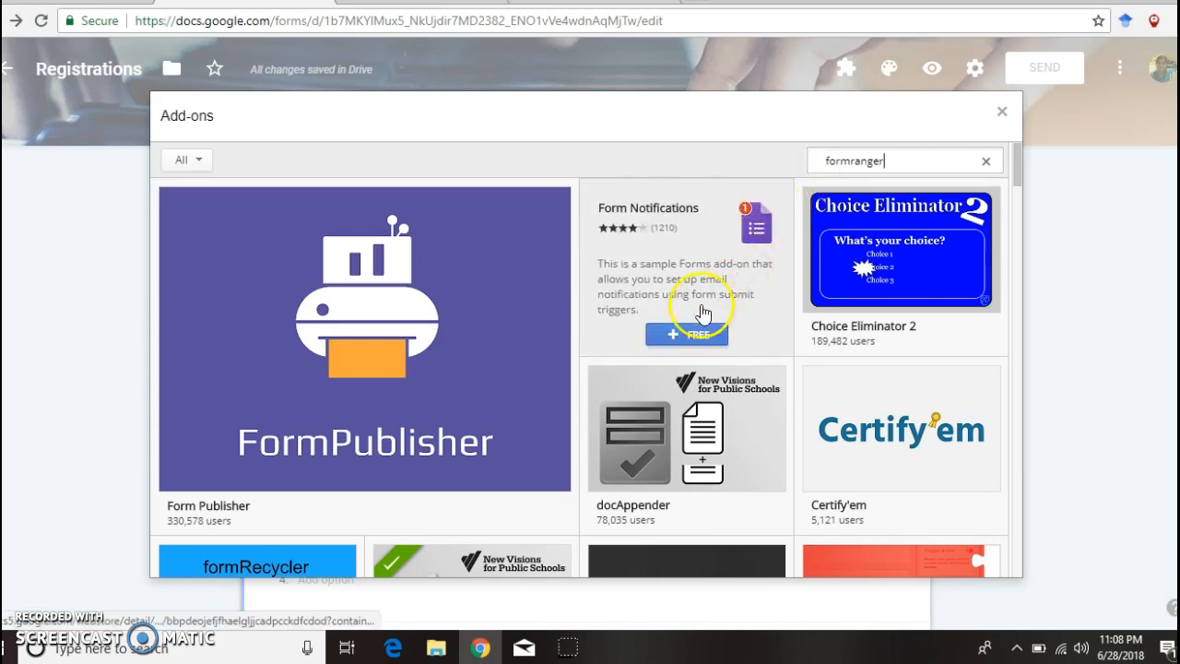
click(699, 341)
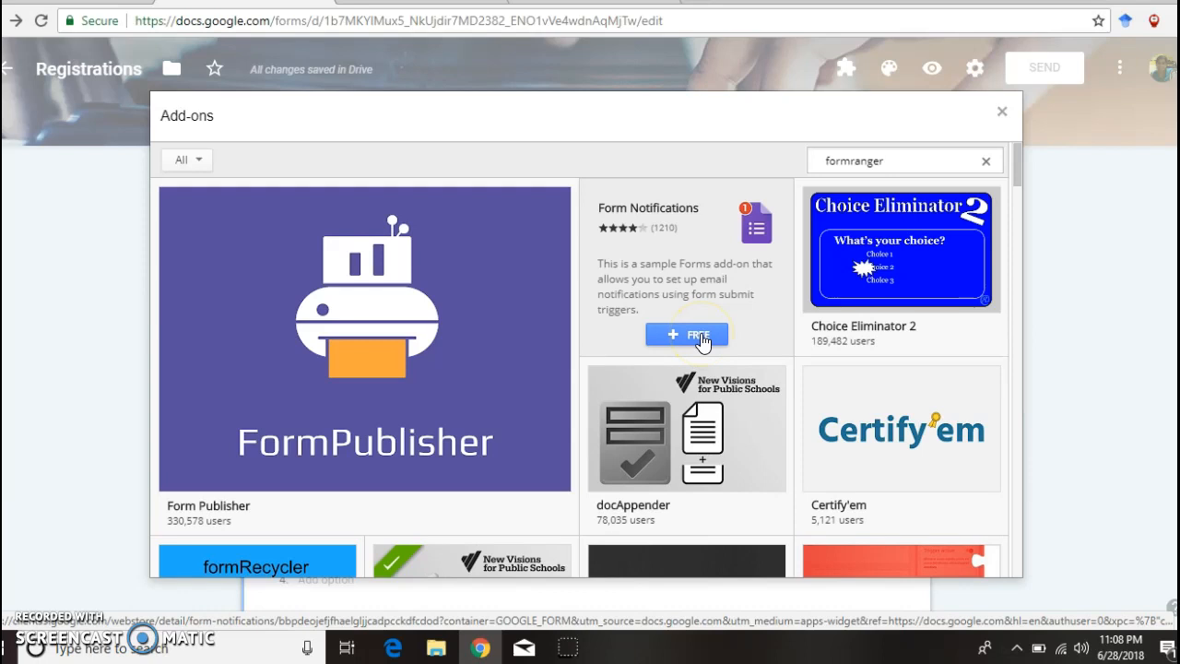
Step: Start formRanger, enable Populate from range for the course question, and add a new range
click(1004, 112)
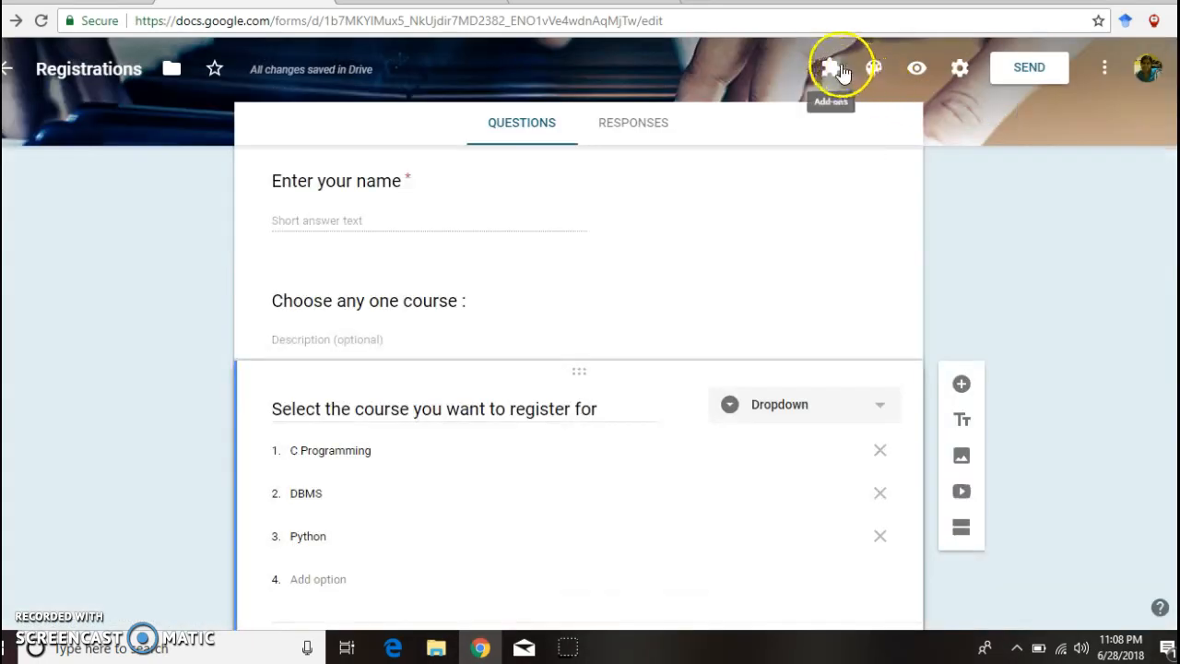
click(829, 72)
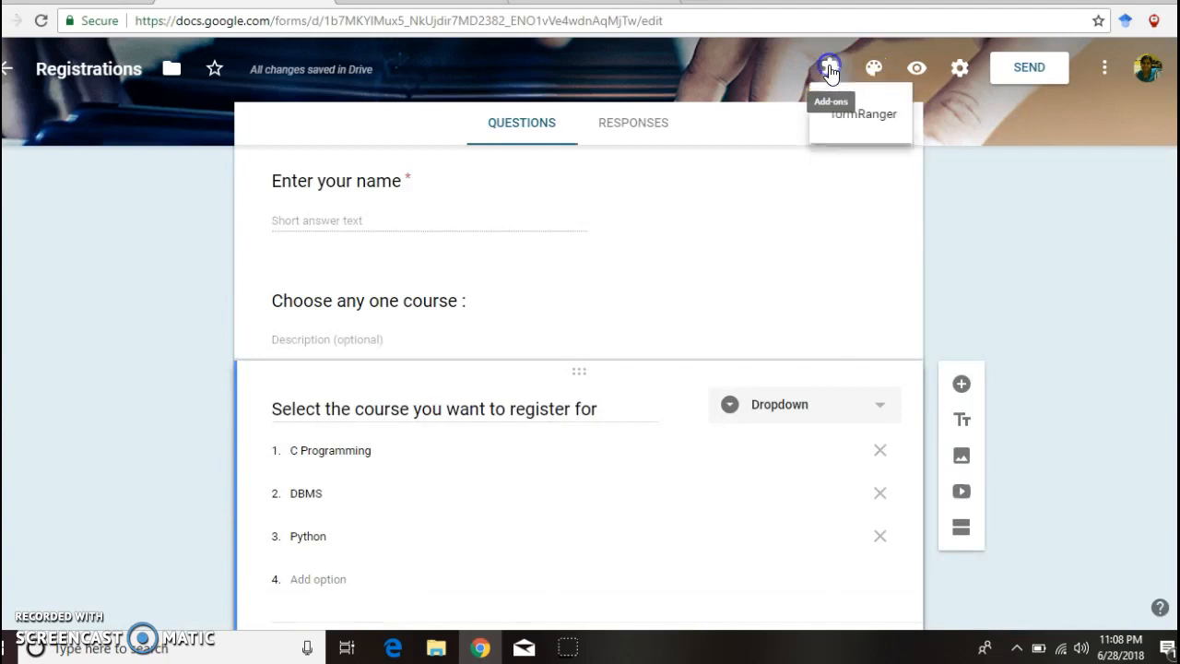
click(856, 125)
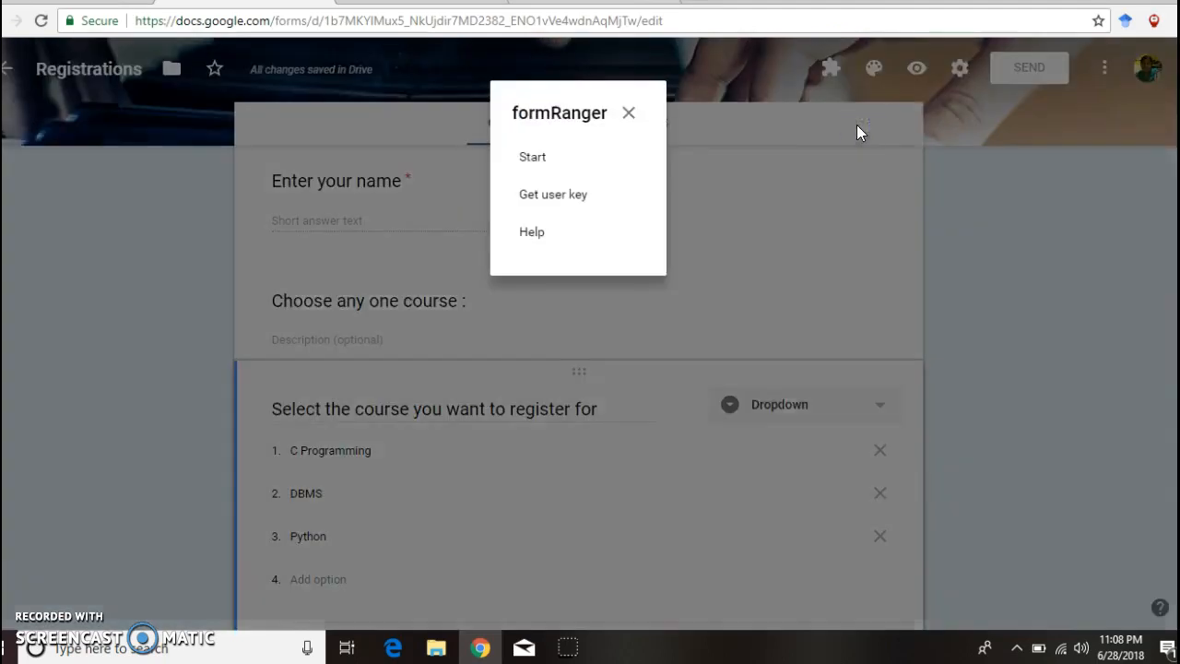
click(534, 158)
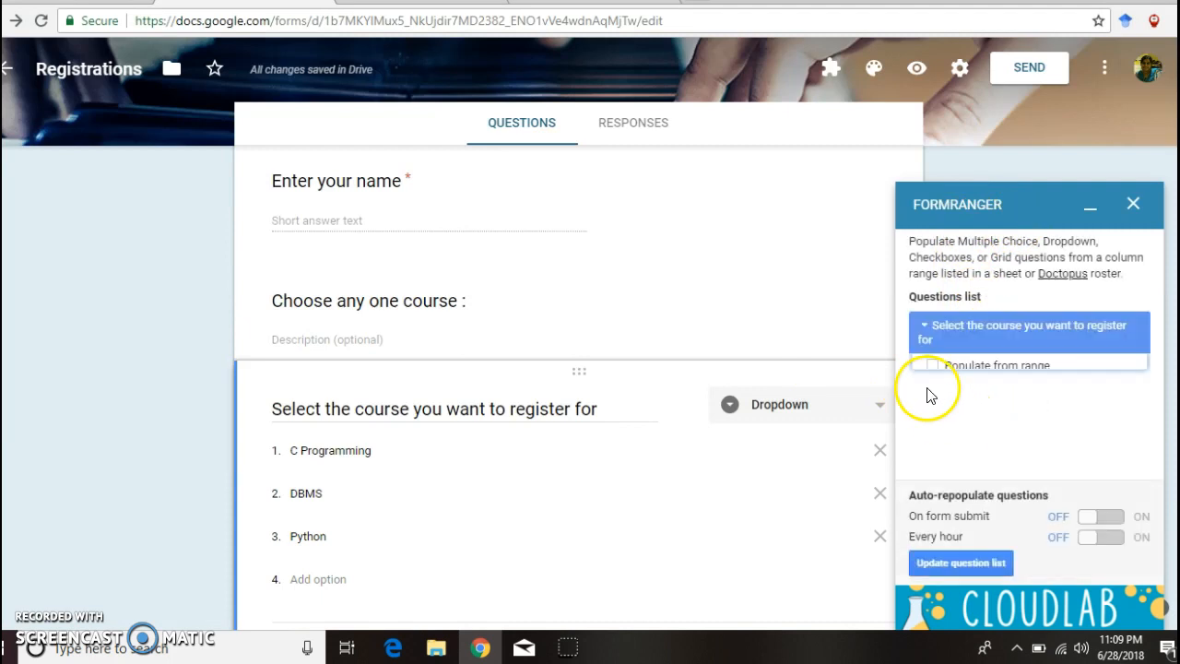
click(933, 375)
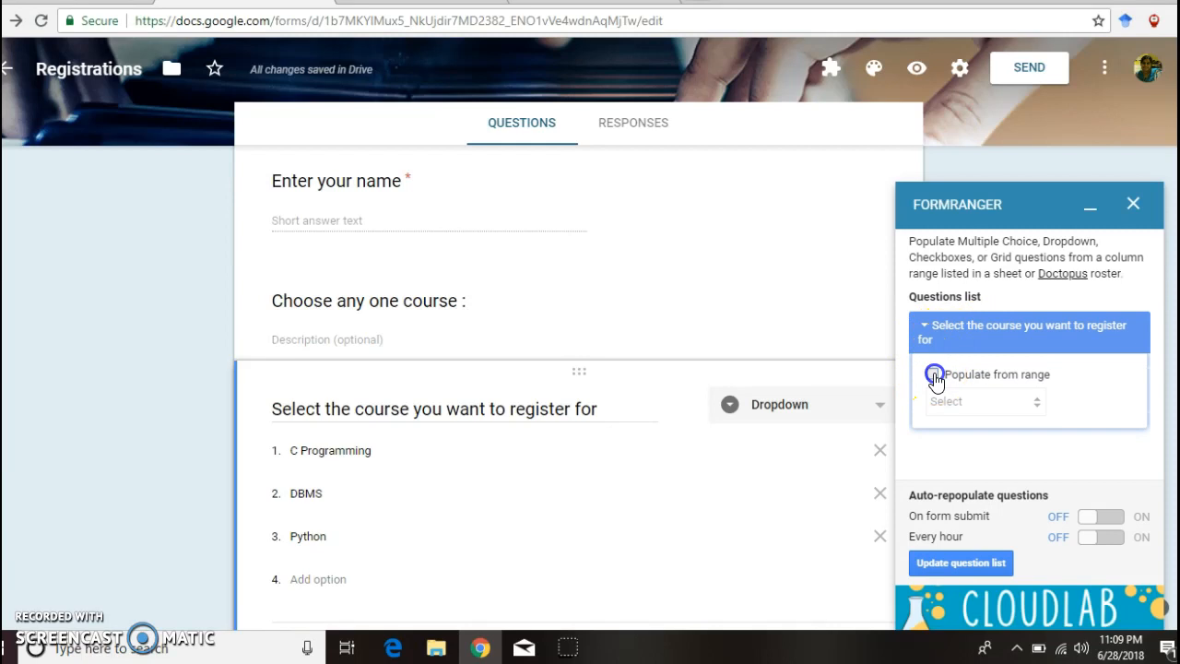
click(1060, 405)
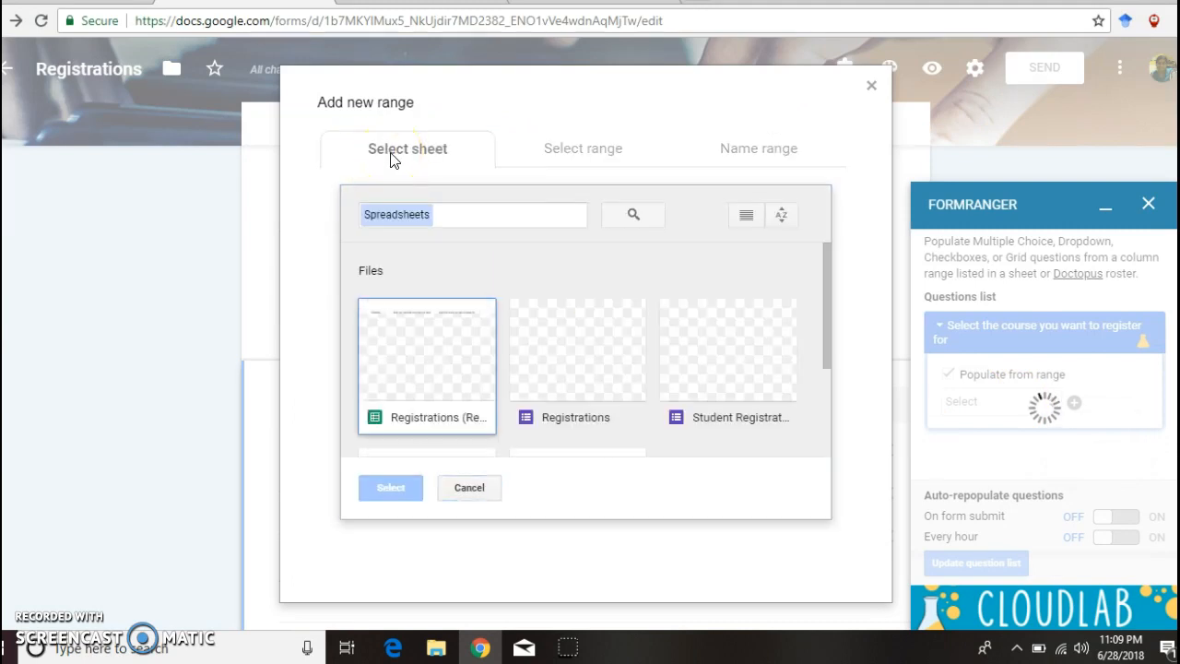
Step: Pick Sheet2 of the Registrations responses spreadsheet as formRanger's source
click(417, 396)
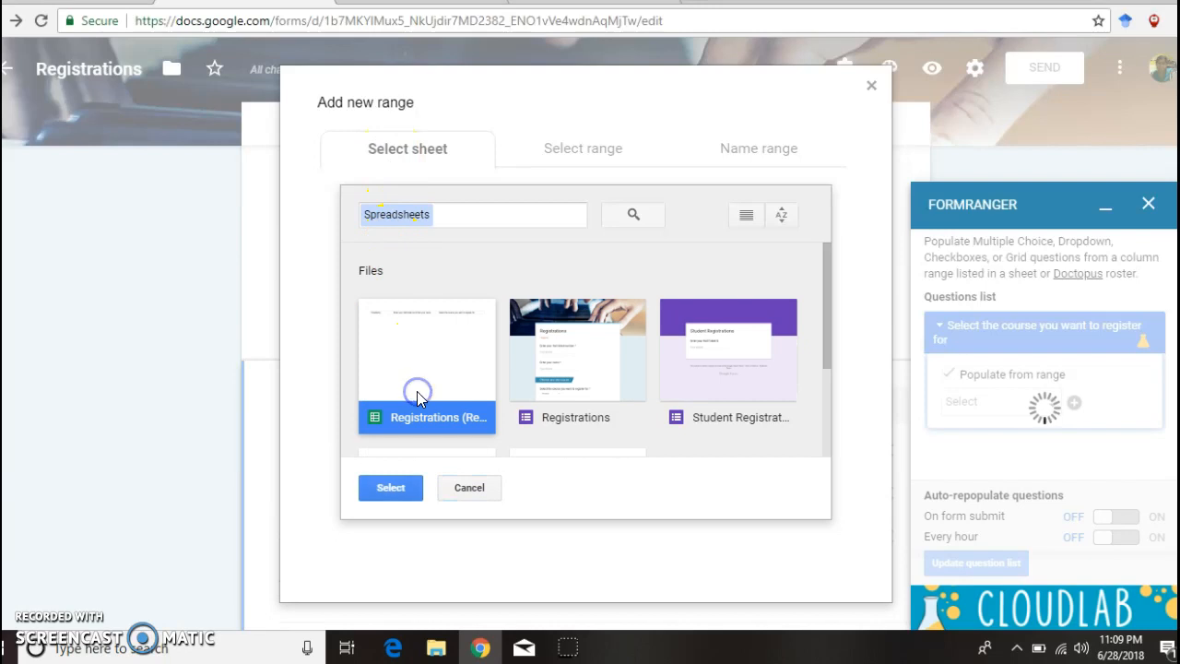
click(390, 484)
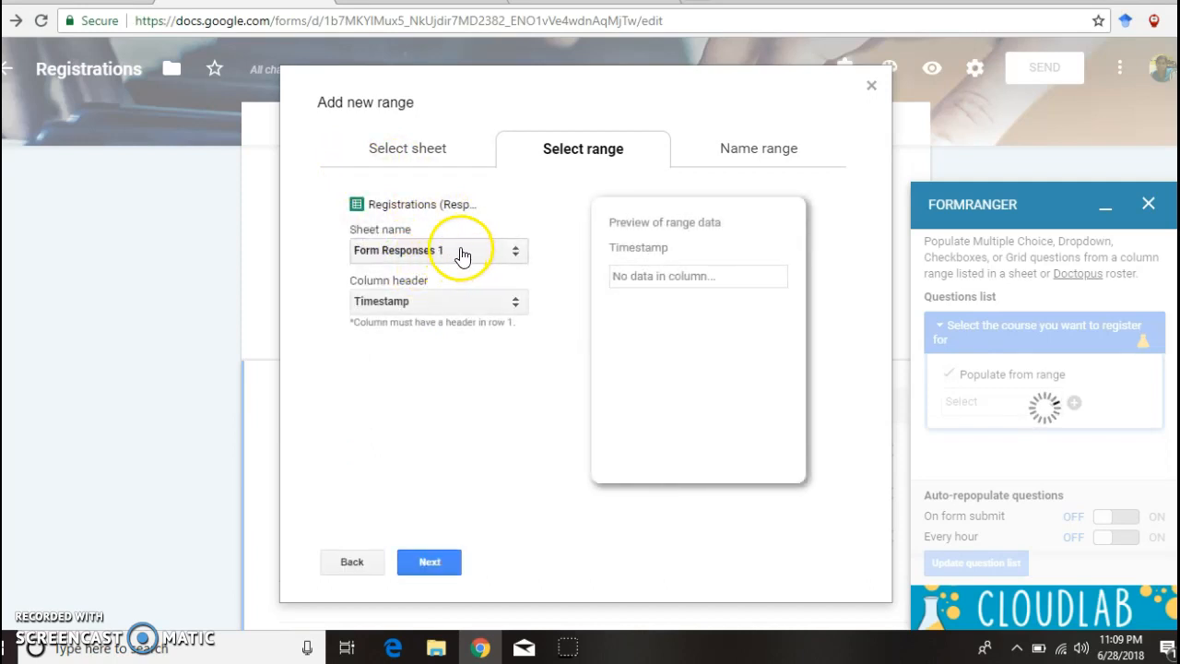
click(516, 258)
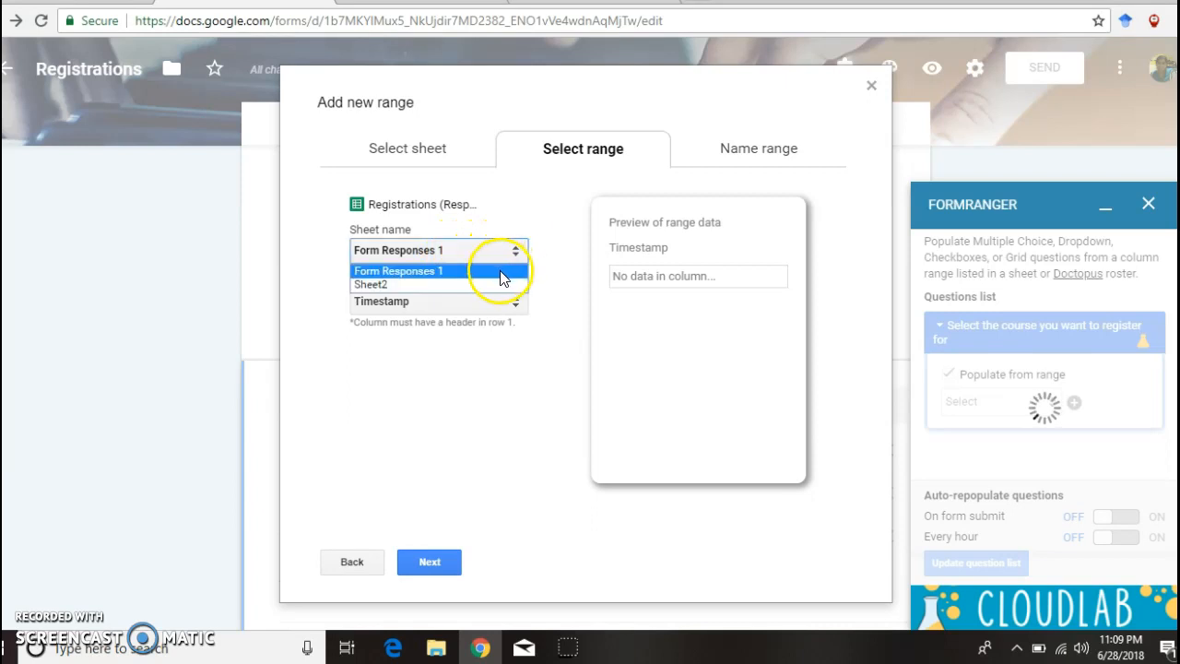
click(500, 282)
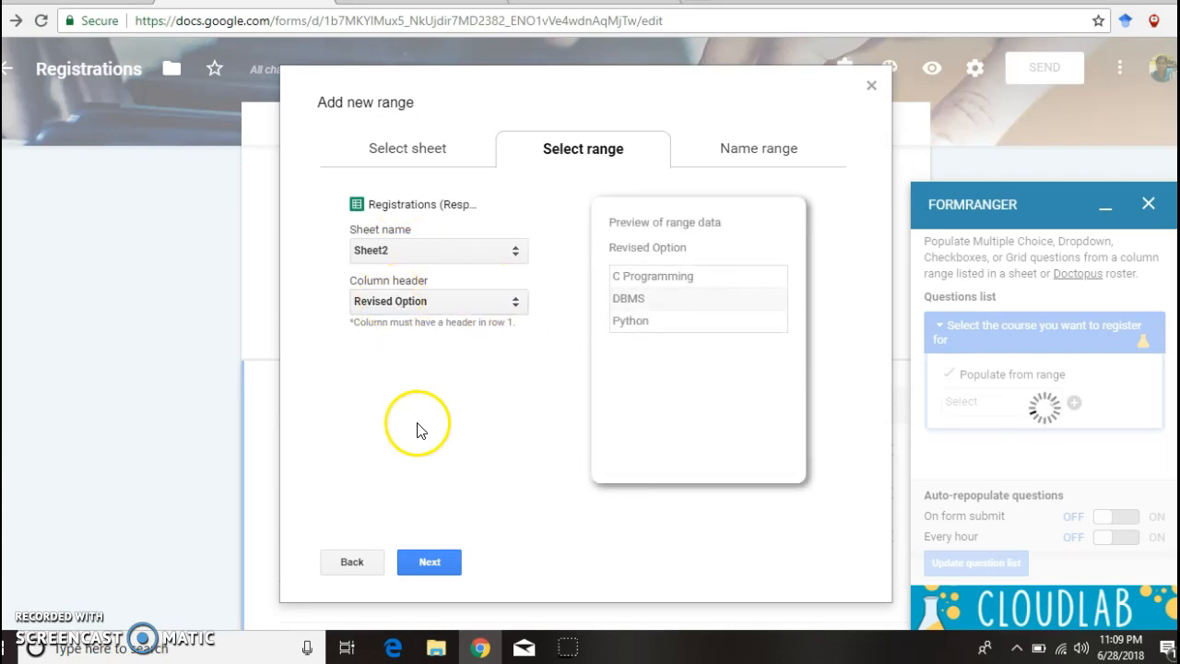
Step: Name the range Revised Options and save it to populate the course question
click(430, 562)
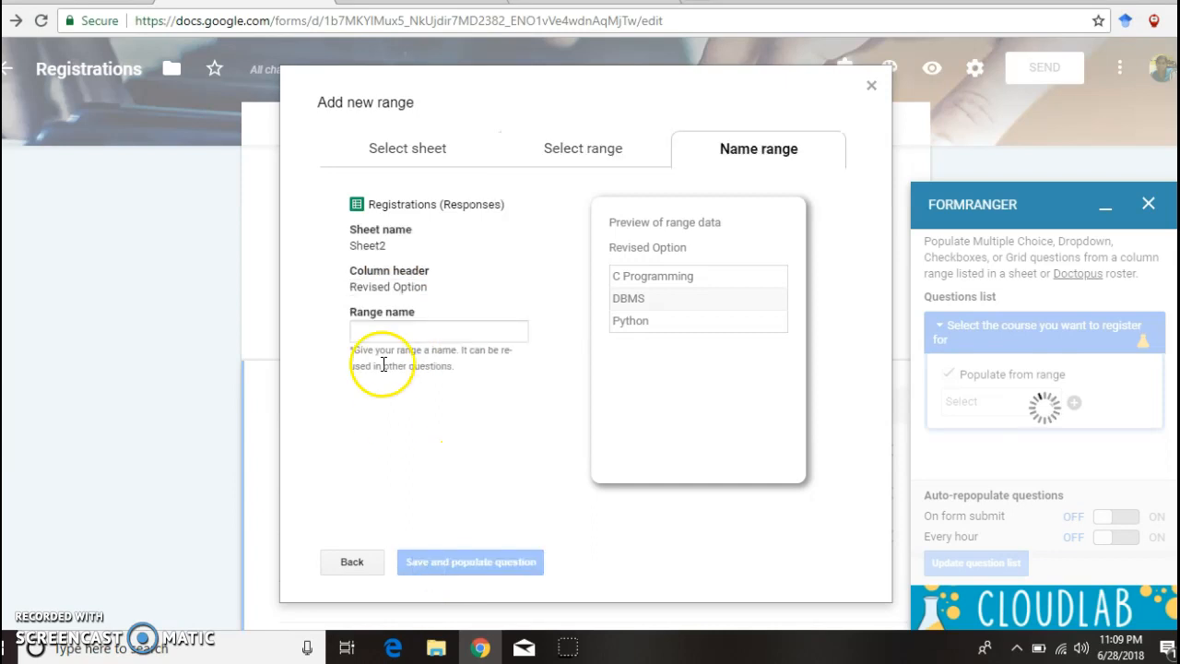
click(374, 329)
text(Revised Options)
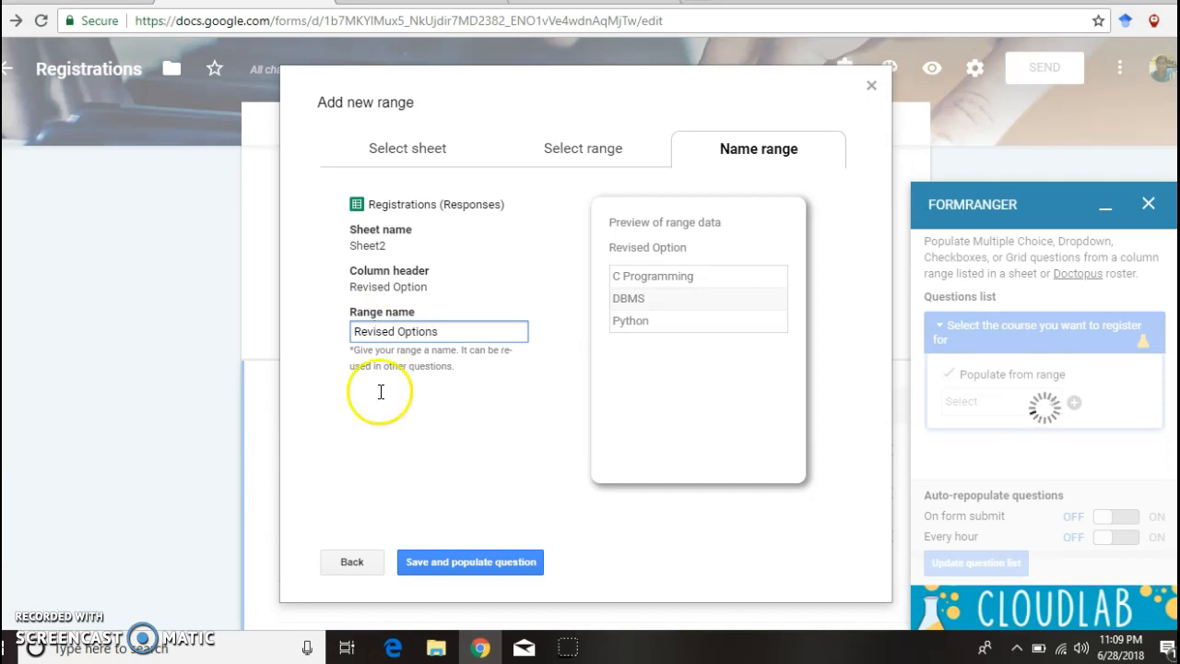
click(471, 572)
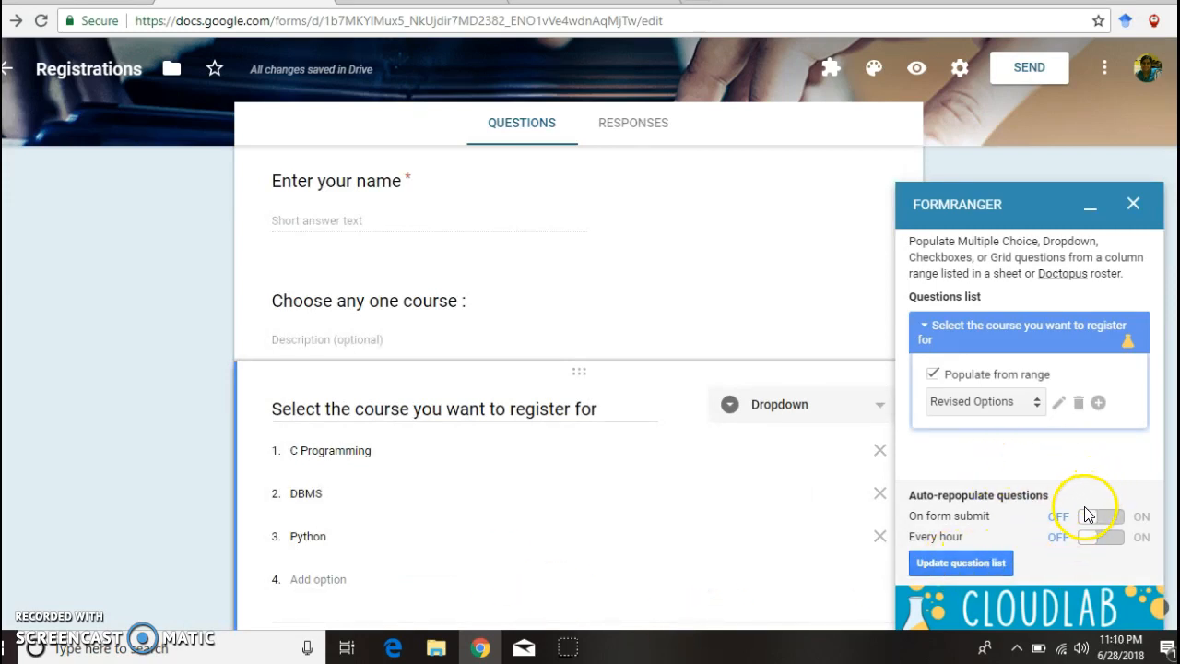
Step: Turn on repopulation on form submit, update the course list now, and preview the live form
click(1090, 524)
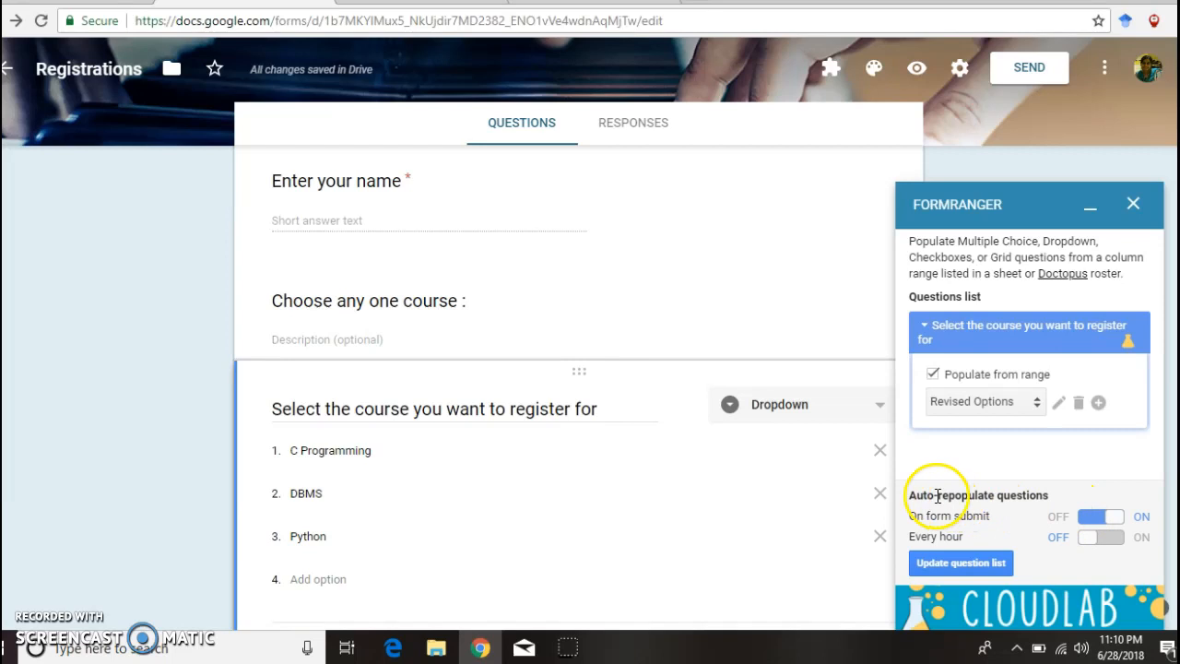
click(951, 567)
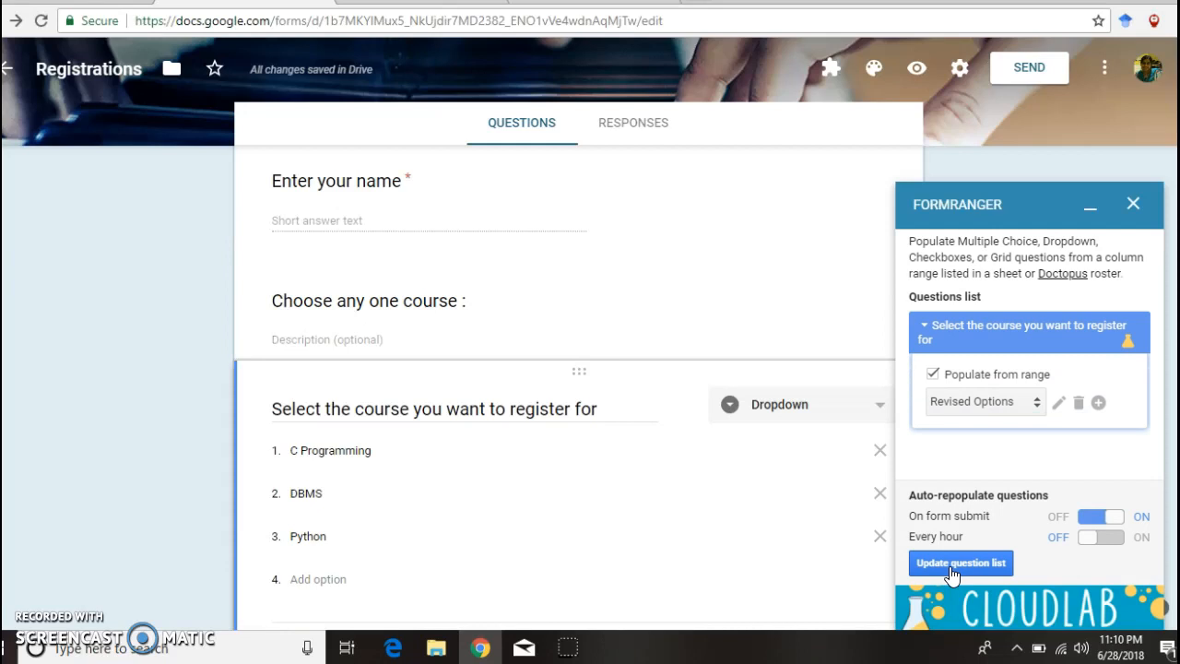
click(924, 75)
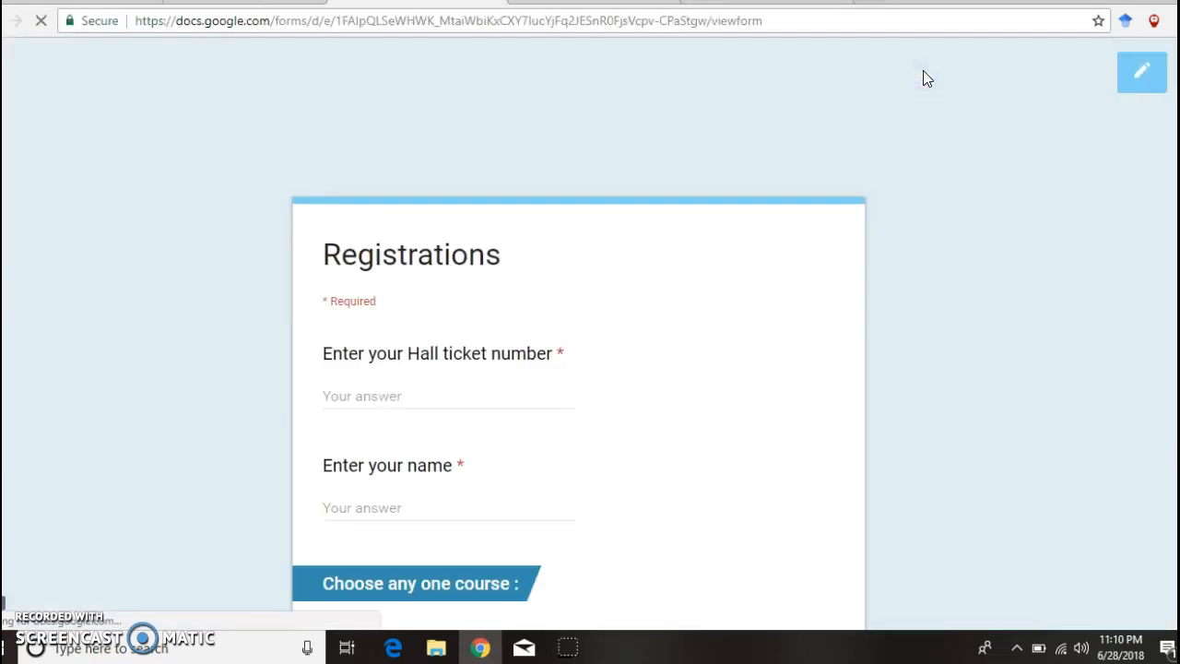
Step: Enter a hall ticket number and the student's name in the test registration
click(387, 395)
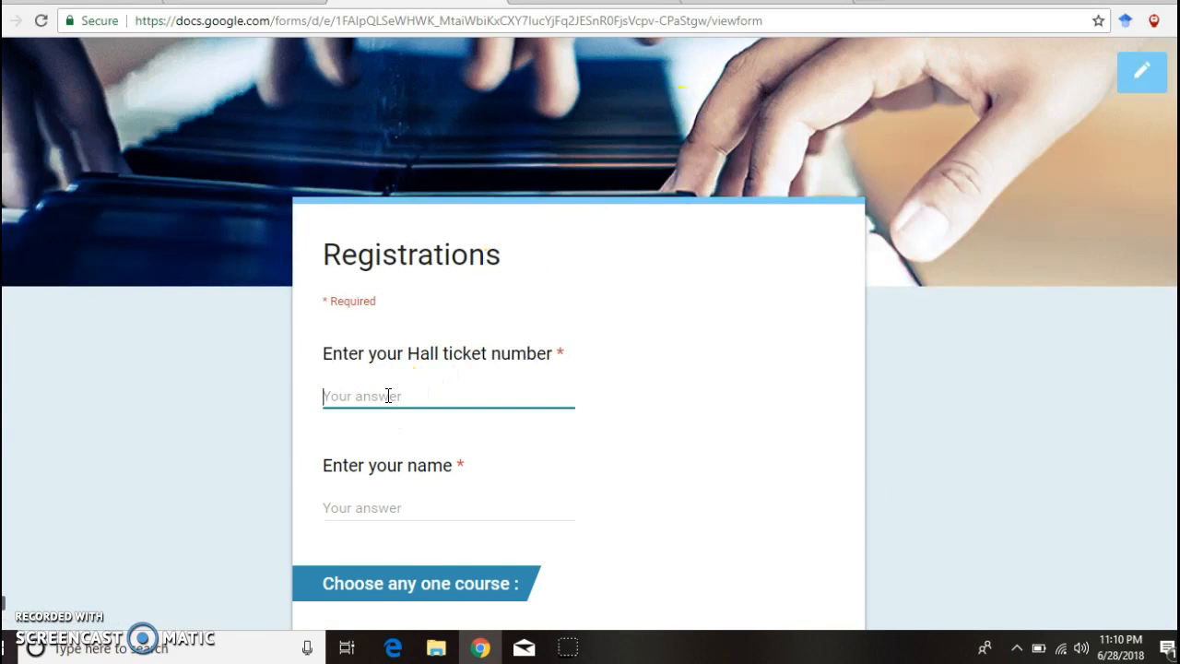
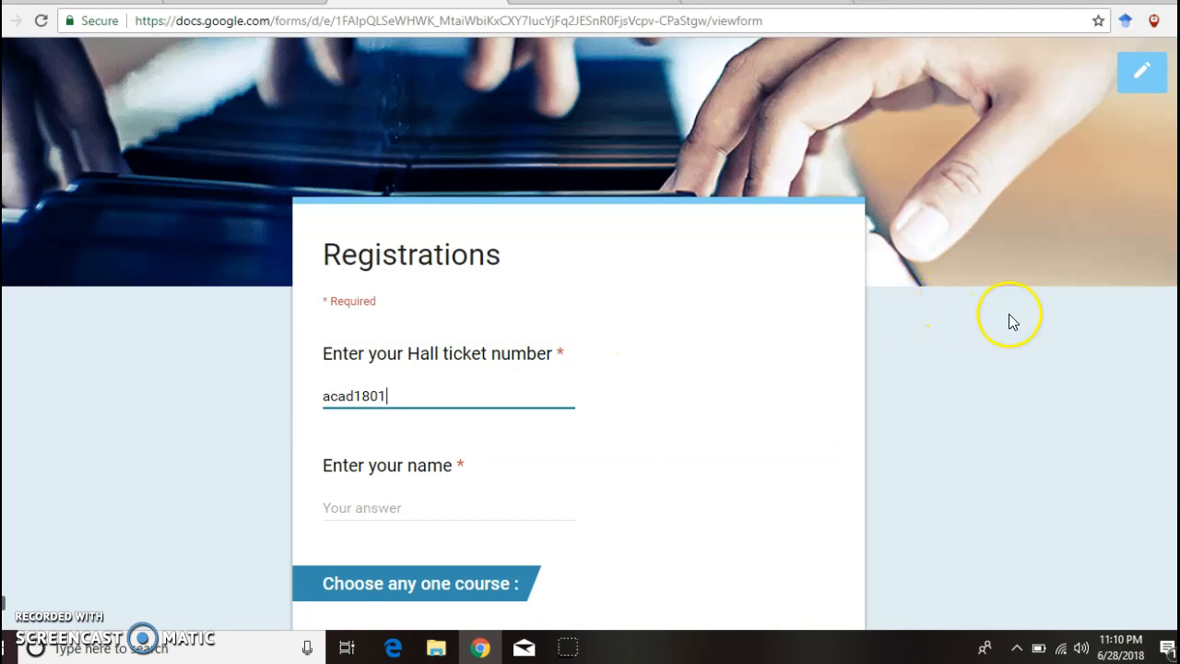
scroll(534, 373, down, 1)
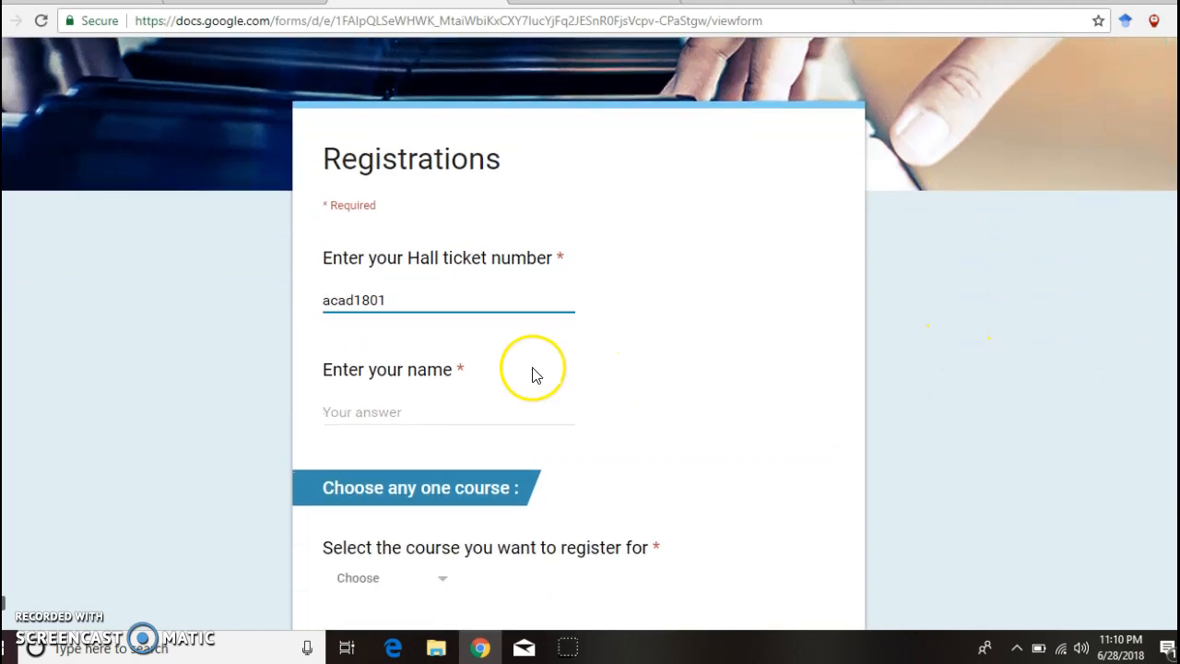
click(360, 403)
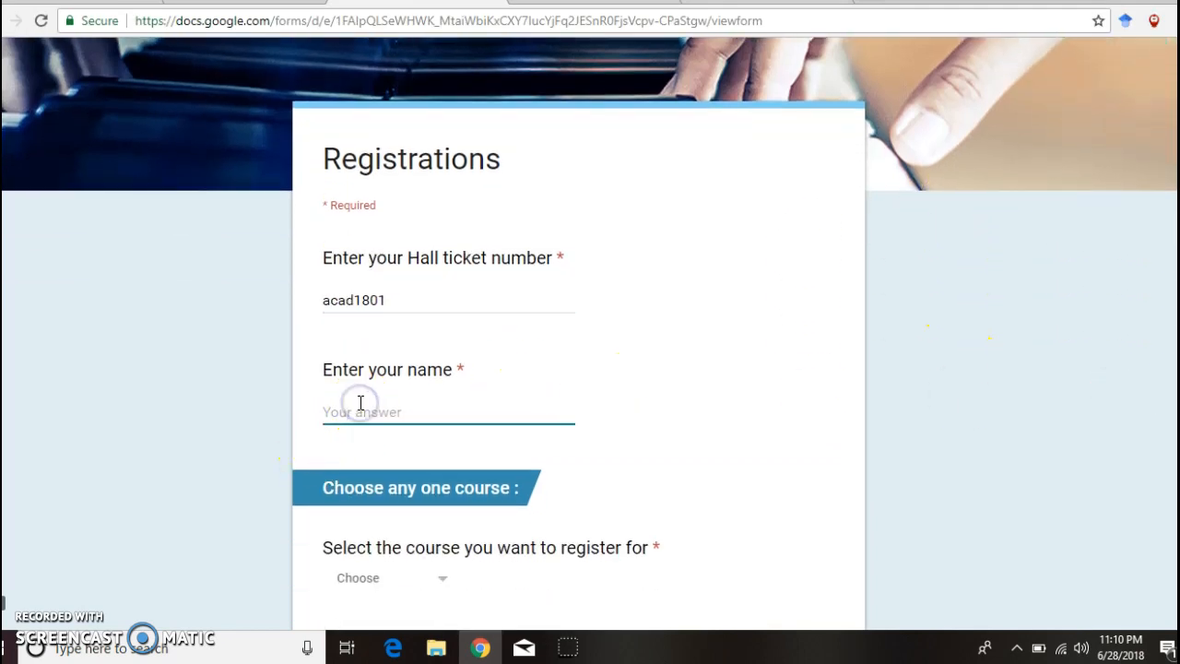
text(amrutha)
Step: Choose DBMS as the course and submit the test registration
scroll(957, 370, down, 2)
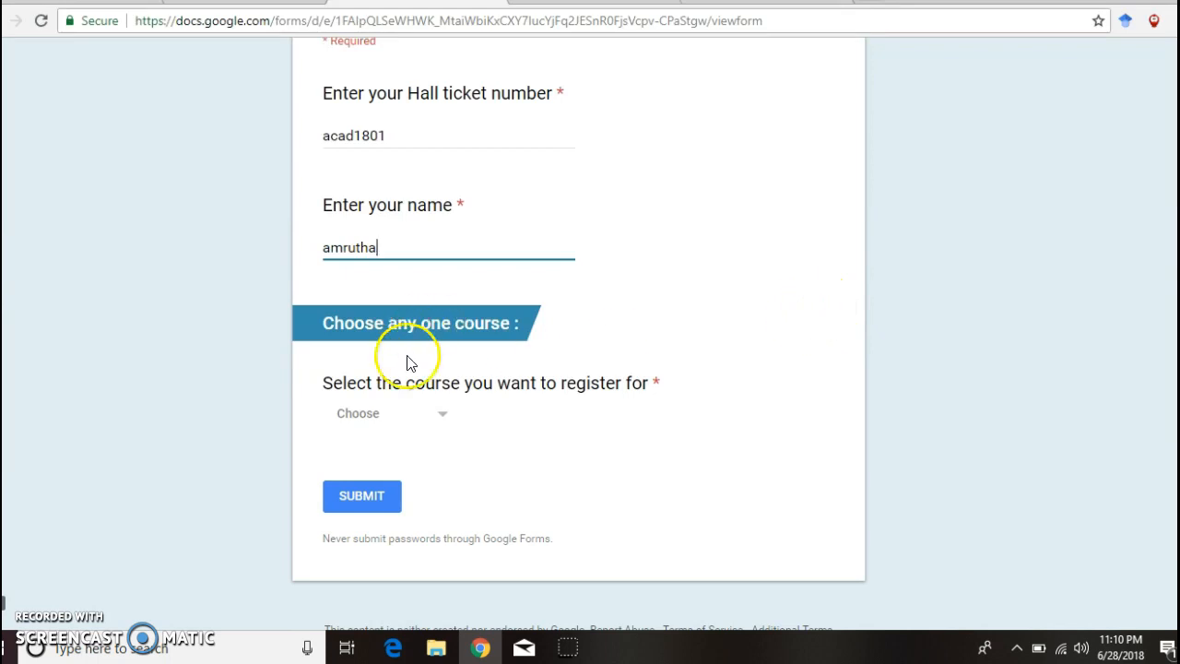
click(443, 416)
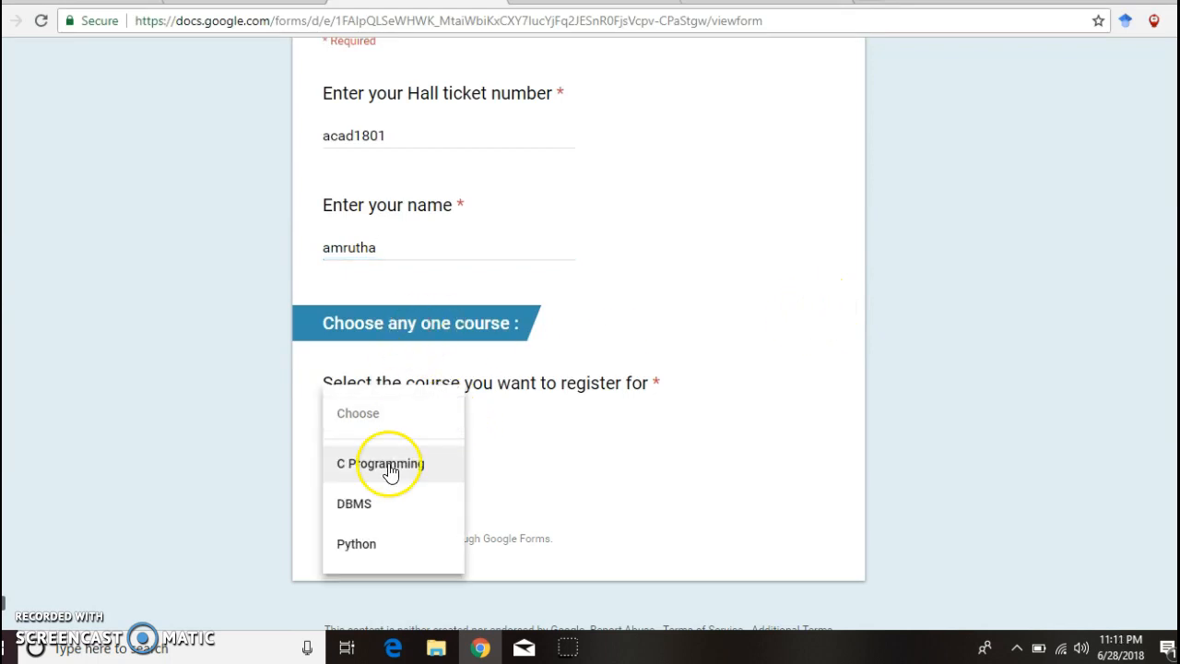
click(367, 504)
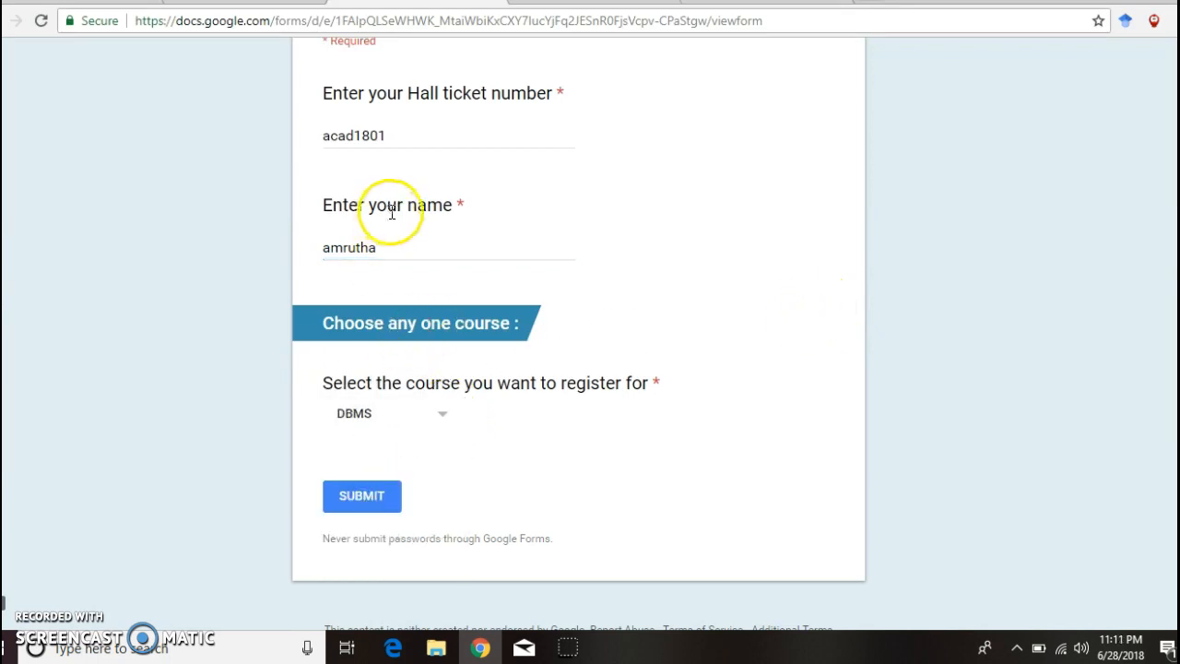
click(363, 504)
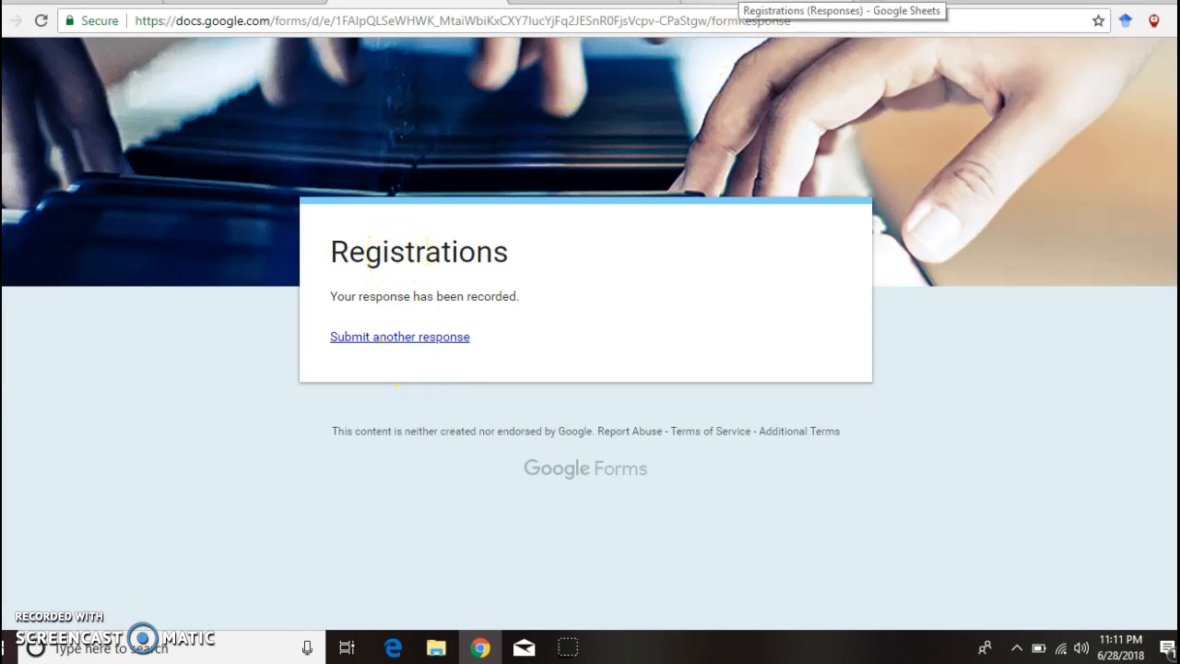
click(793, 6)
Step: Check the new response in Form Responses 1 and Sheet2's DBMS count (1), limit (50) and IF formula
click(152, 611)
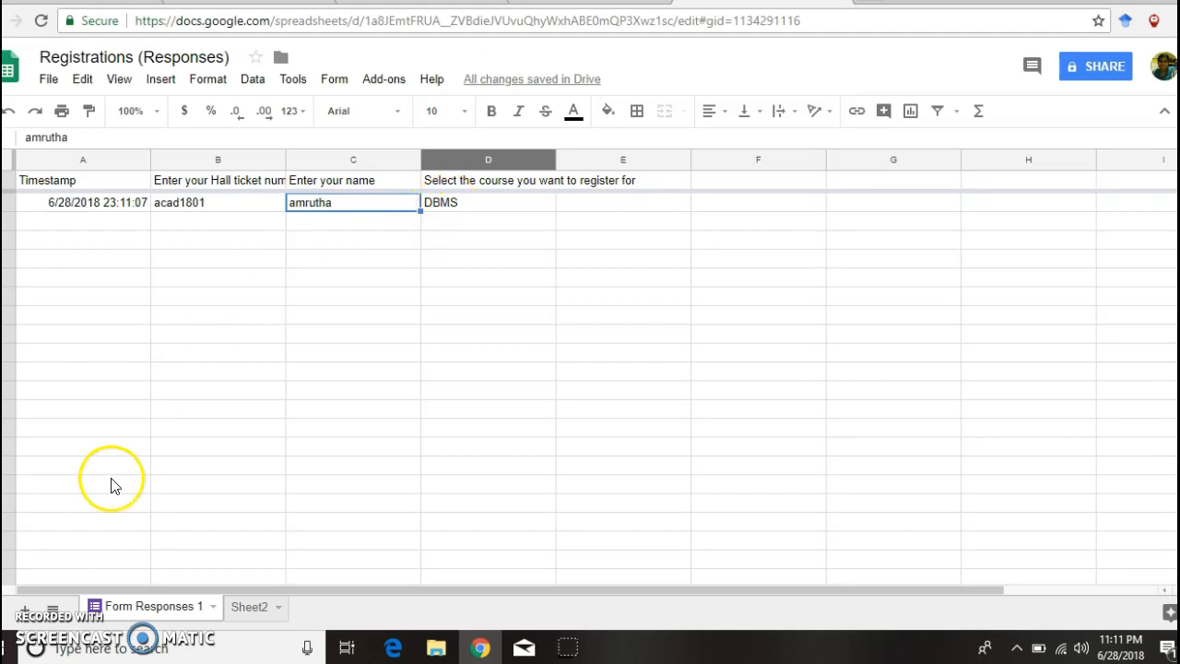
click(247, 607)
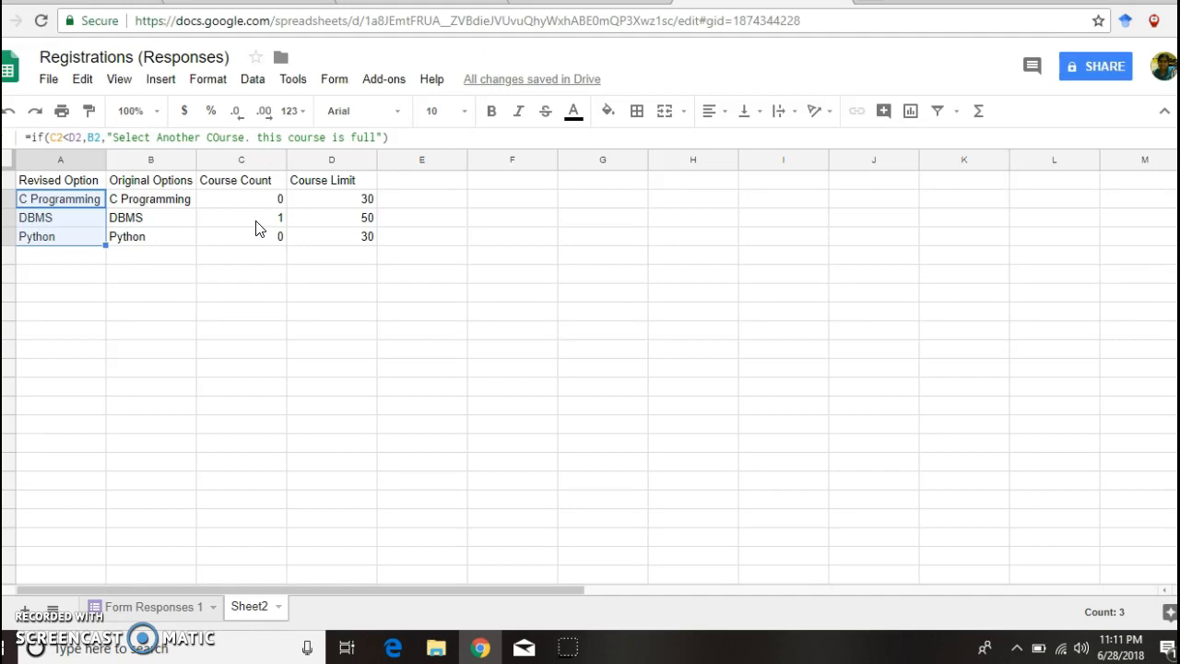
click(272, 217)
click(362, 217)
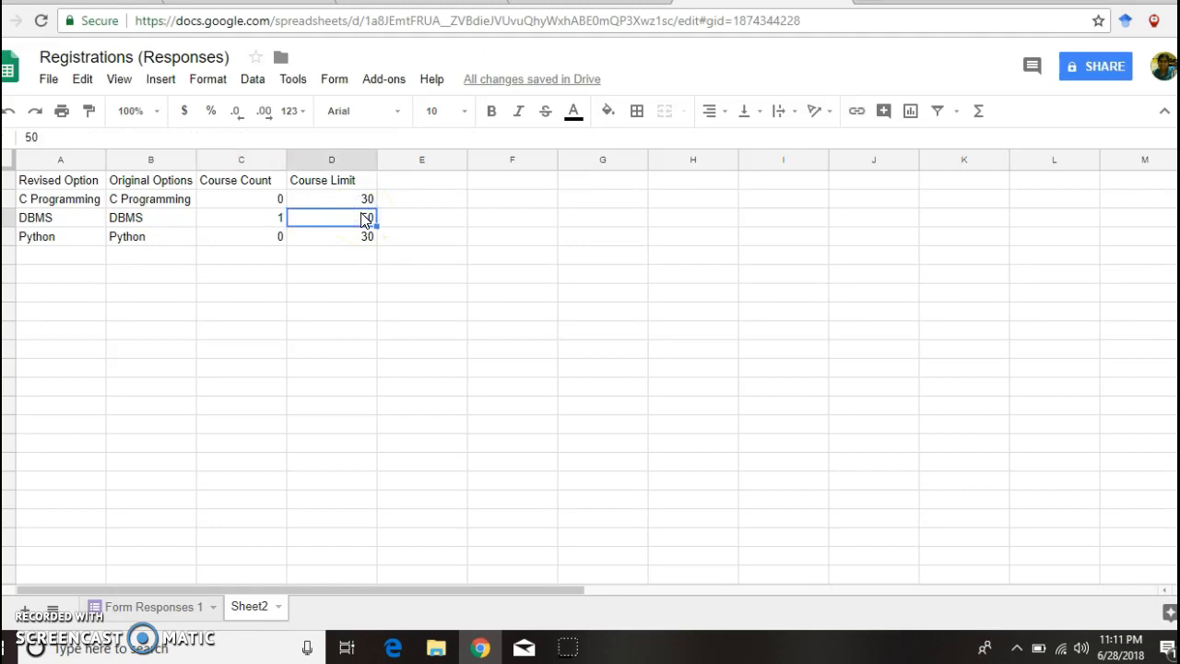
double_click(56, 224)
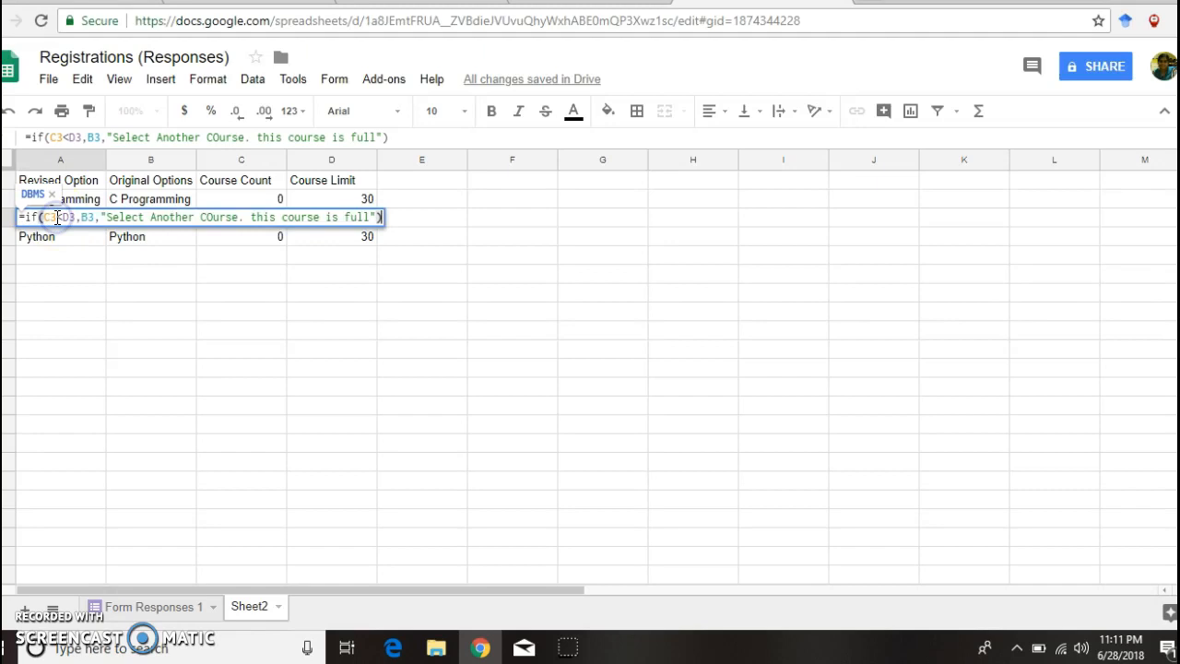
click(432, 5)
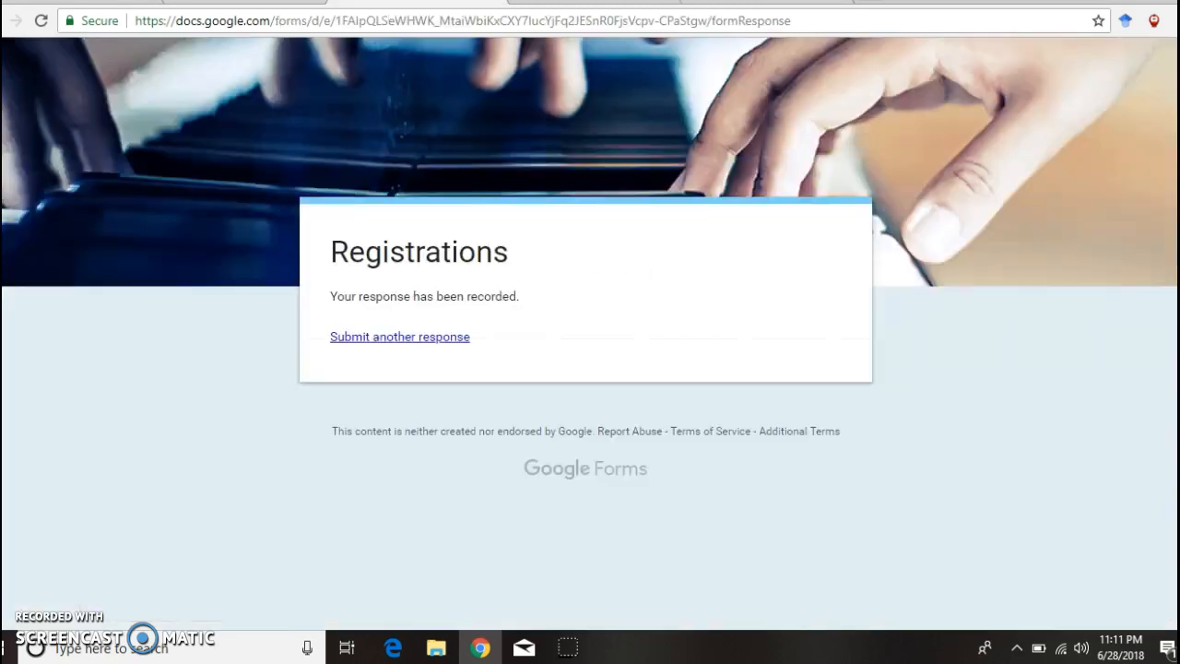
Step: Start another Registrations response and confirm the course dropdown lists C Programming, DBMS and Python
click(416, 338)
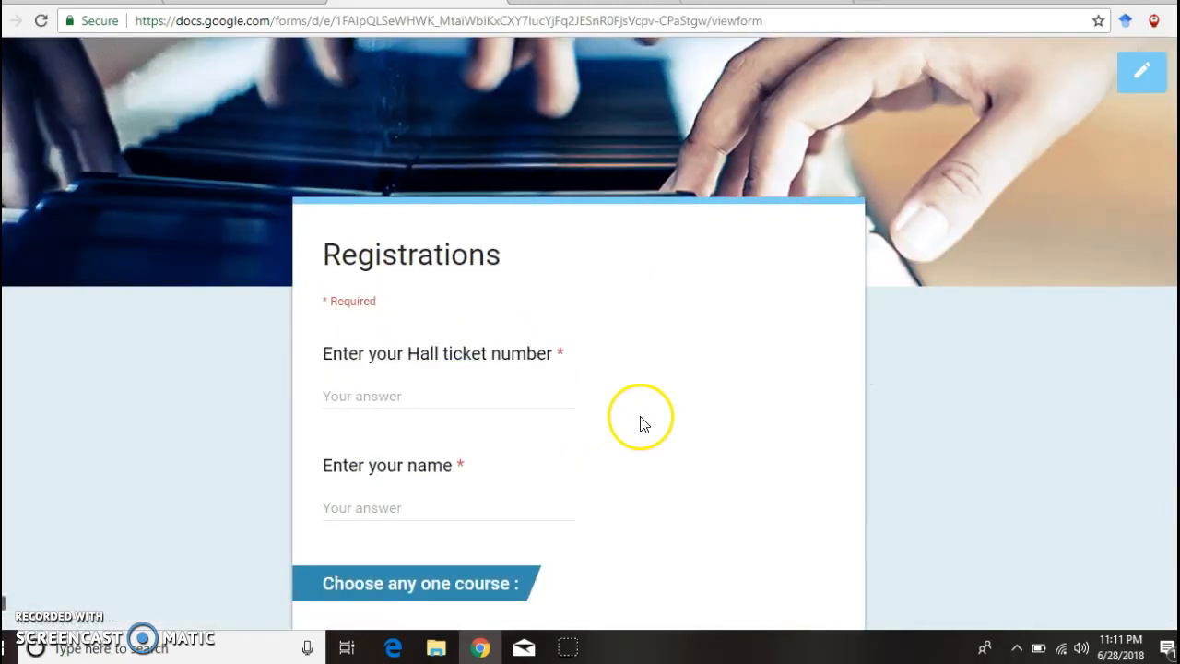
scroll(590, 368, down, 3)
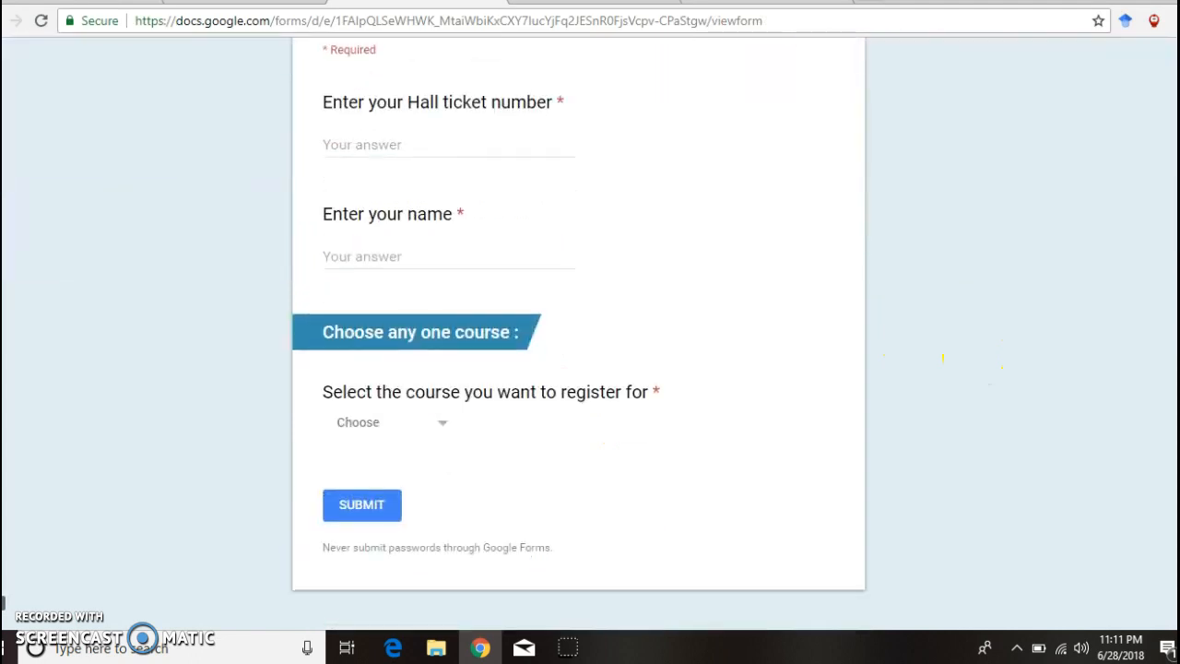
click(441, 423)
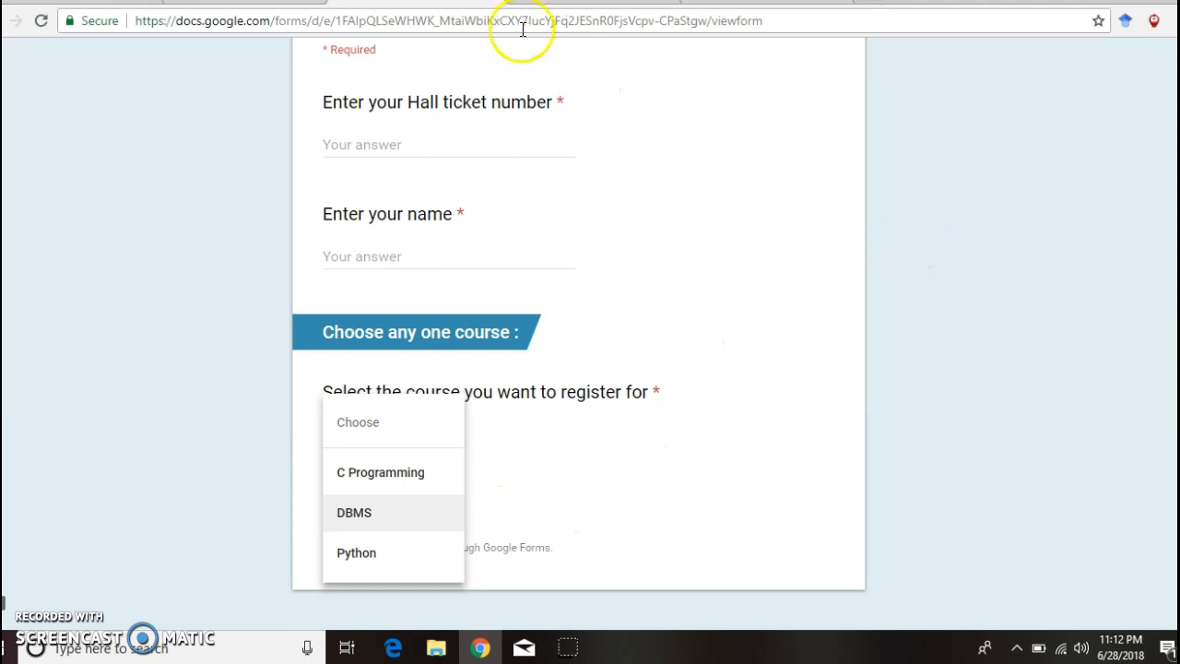
scroll(867, 368, down, 1)
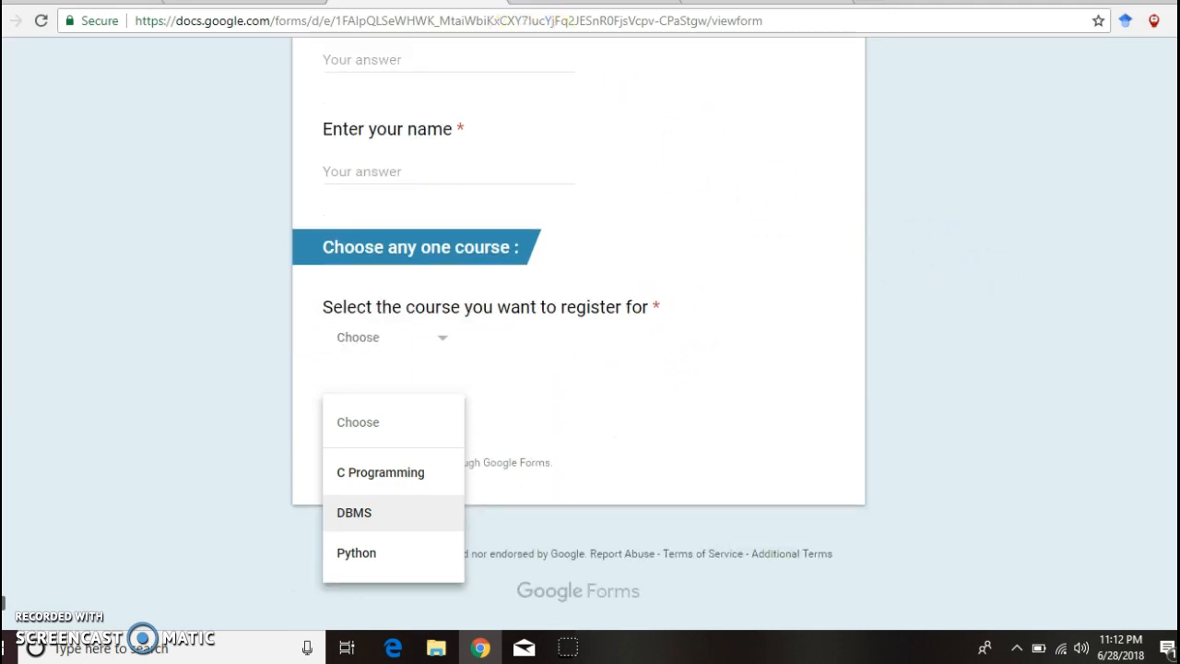
click(873, 364)
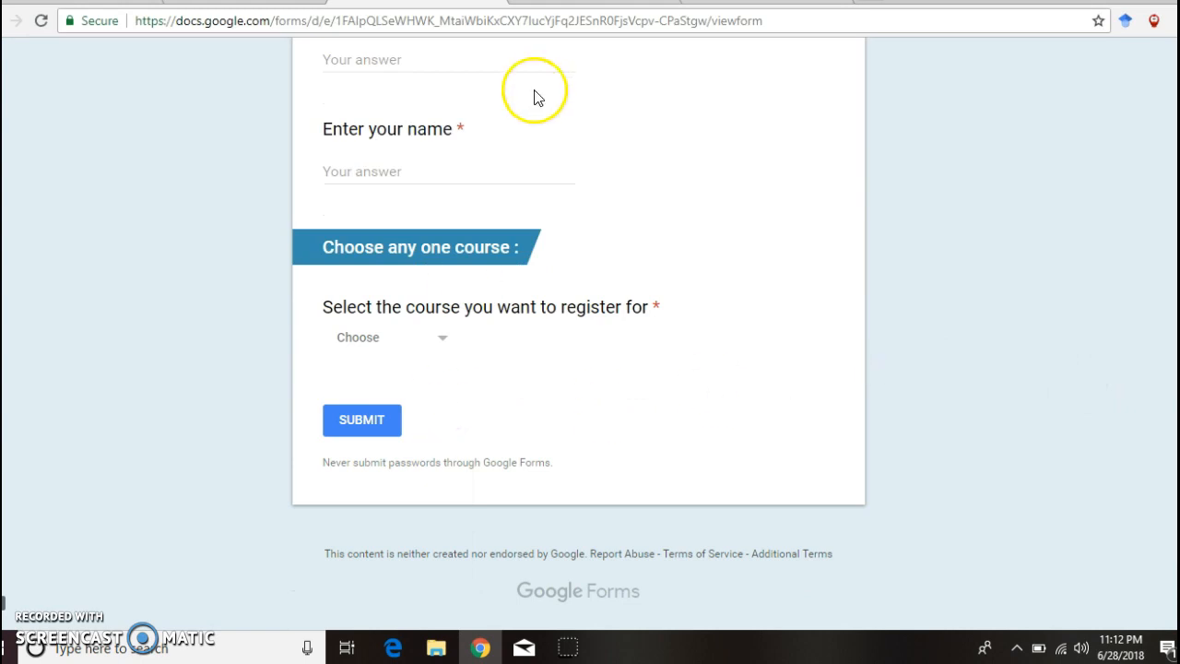